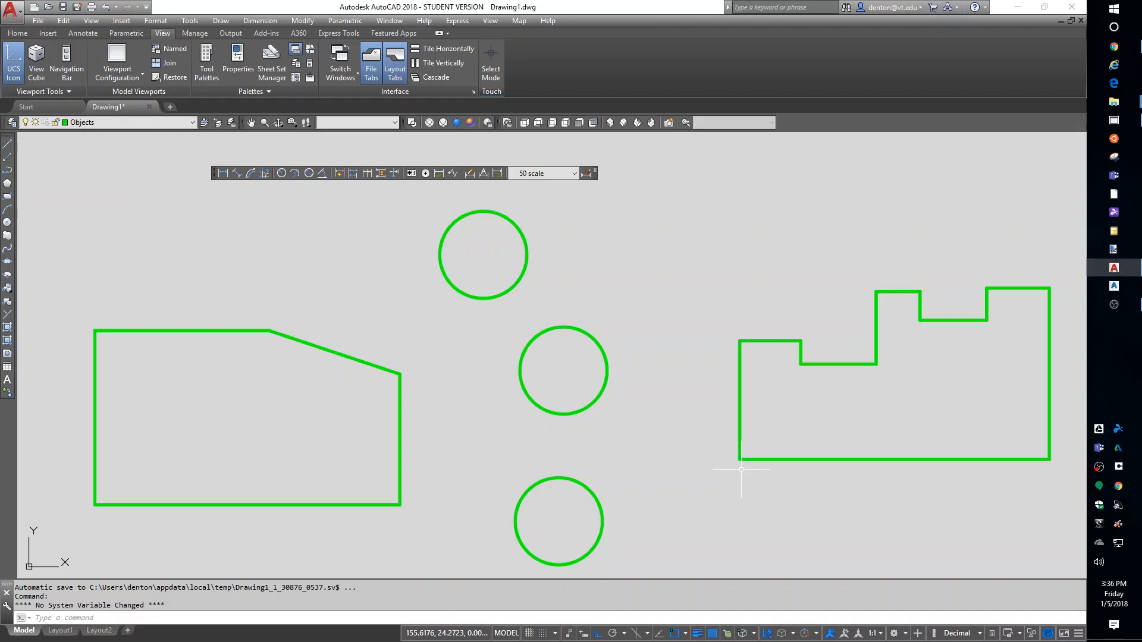
Create a new layer named dim 5 based on the properties of the dimension layer.
type("LA")
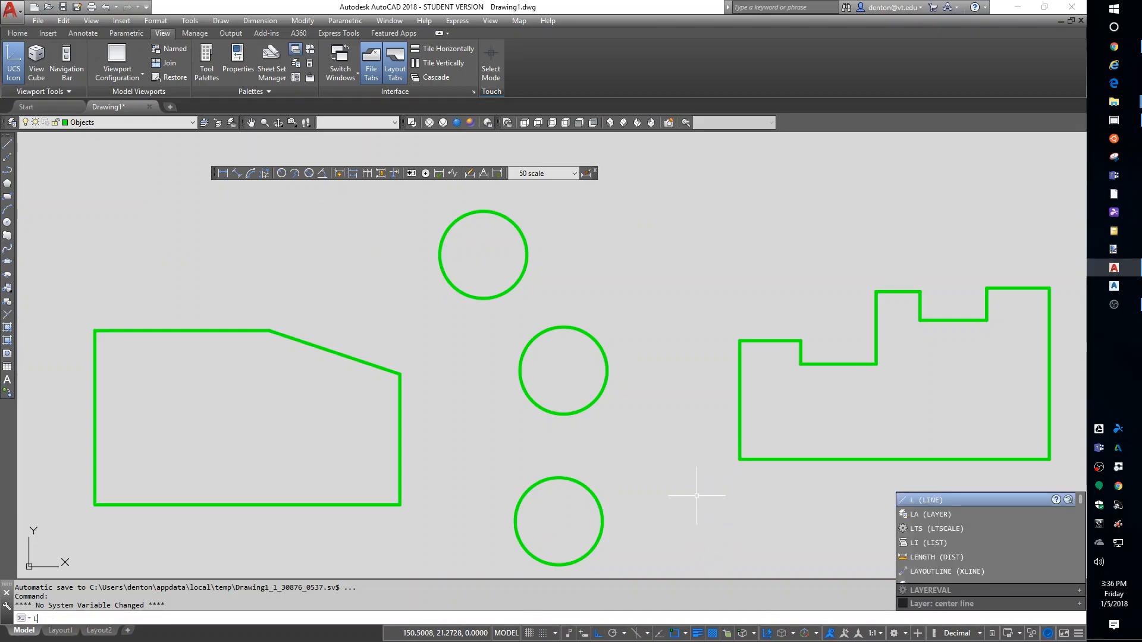
key("Return")
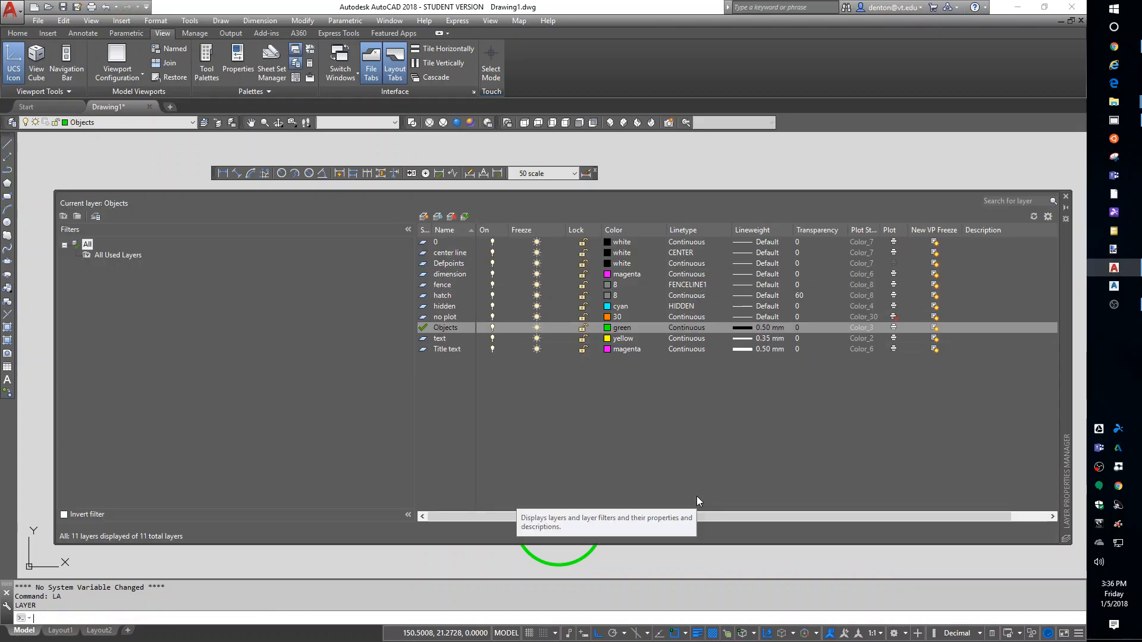
left_click(443, 274)
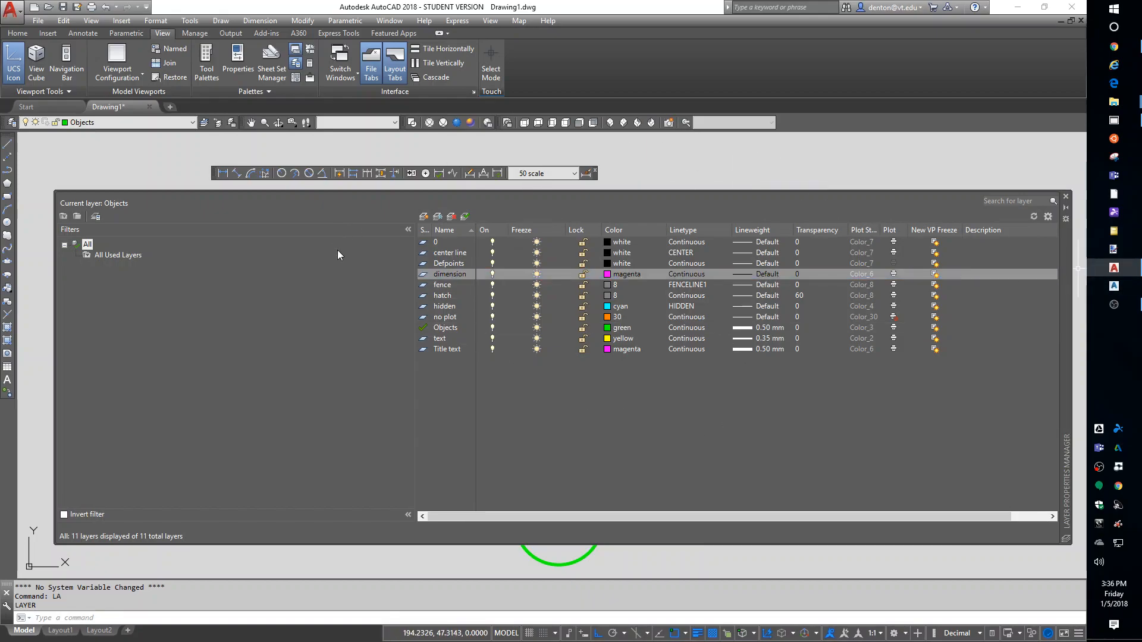
left_click(423, 217)
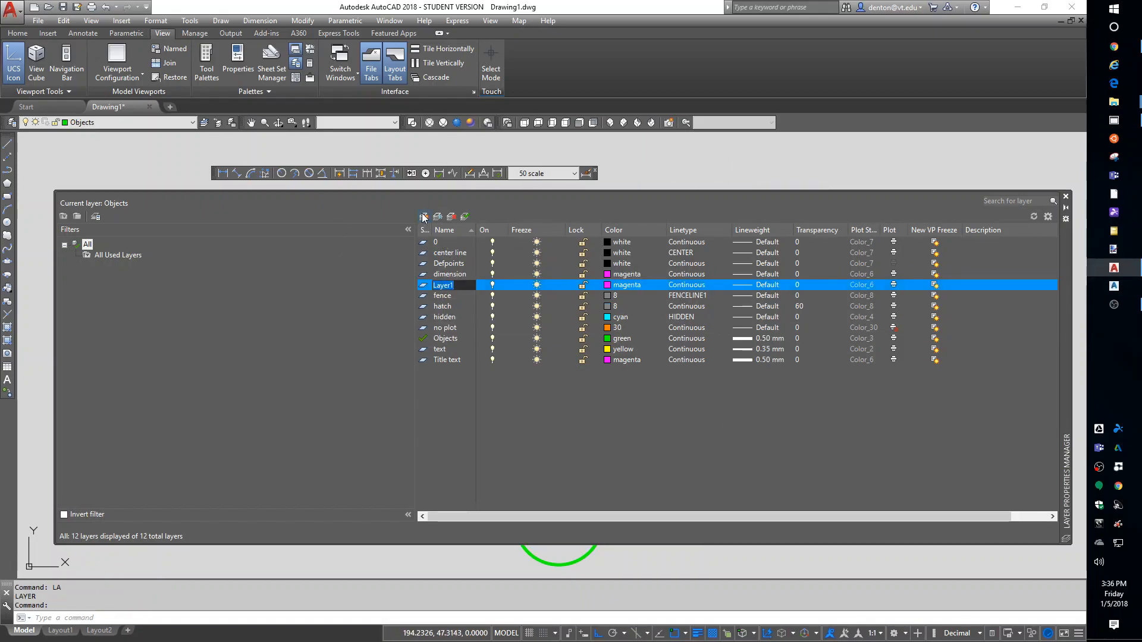
type("dim 5")
key("Return")
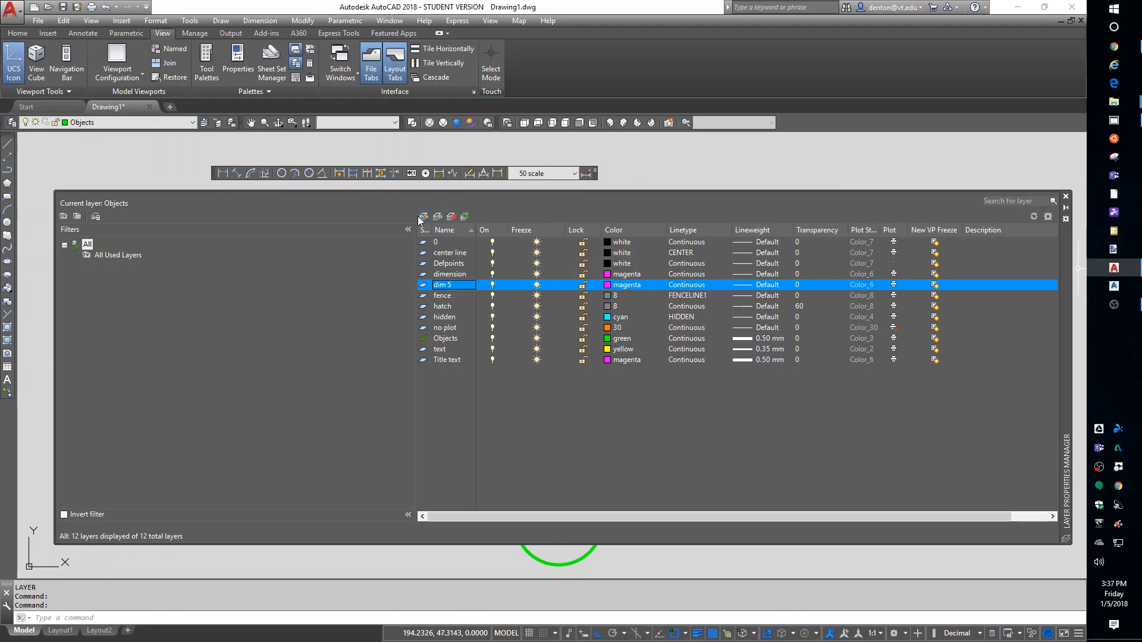
Add two more magenta layers named dim 10 and dim ordinate, copying the dim 5 layer's properties.
left_click(424, 218)
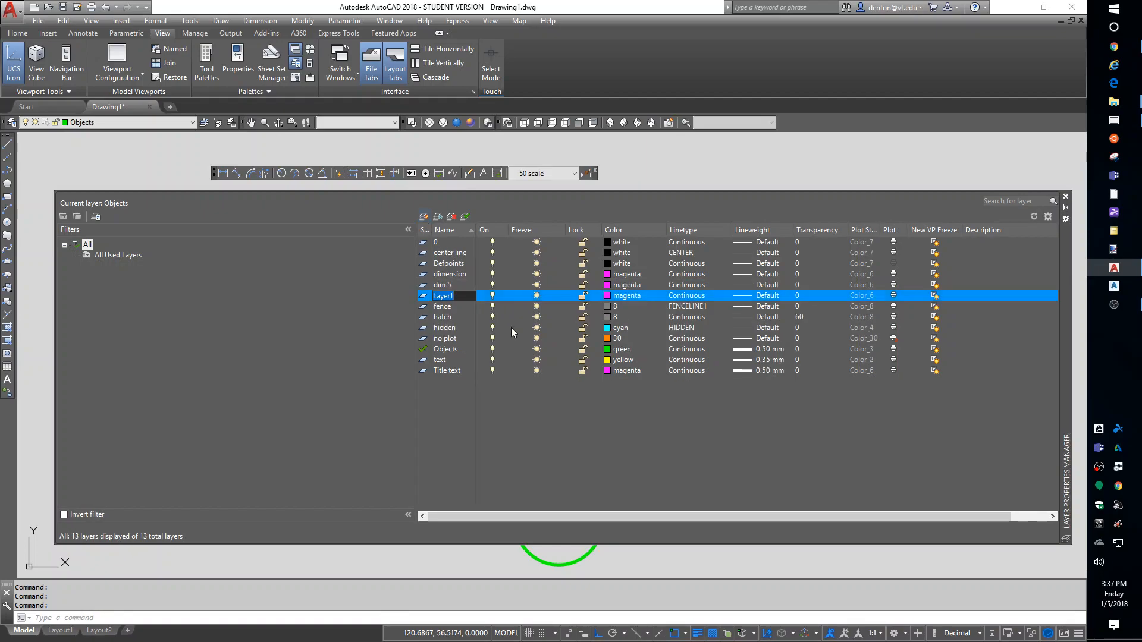
type("dim 10")
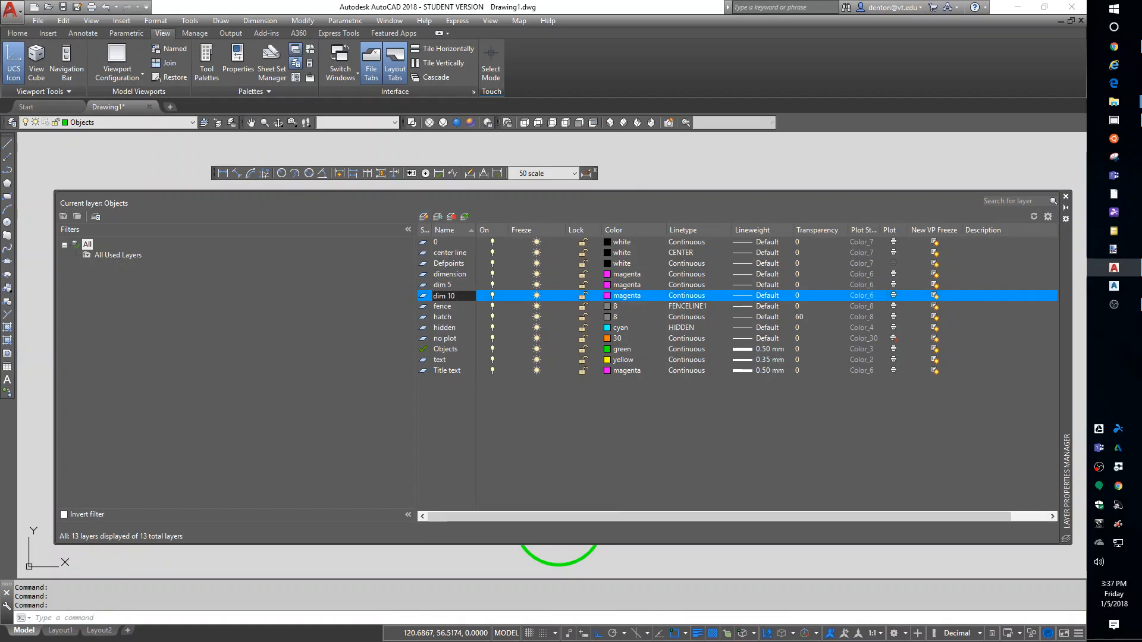
key("comma")
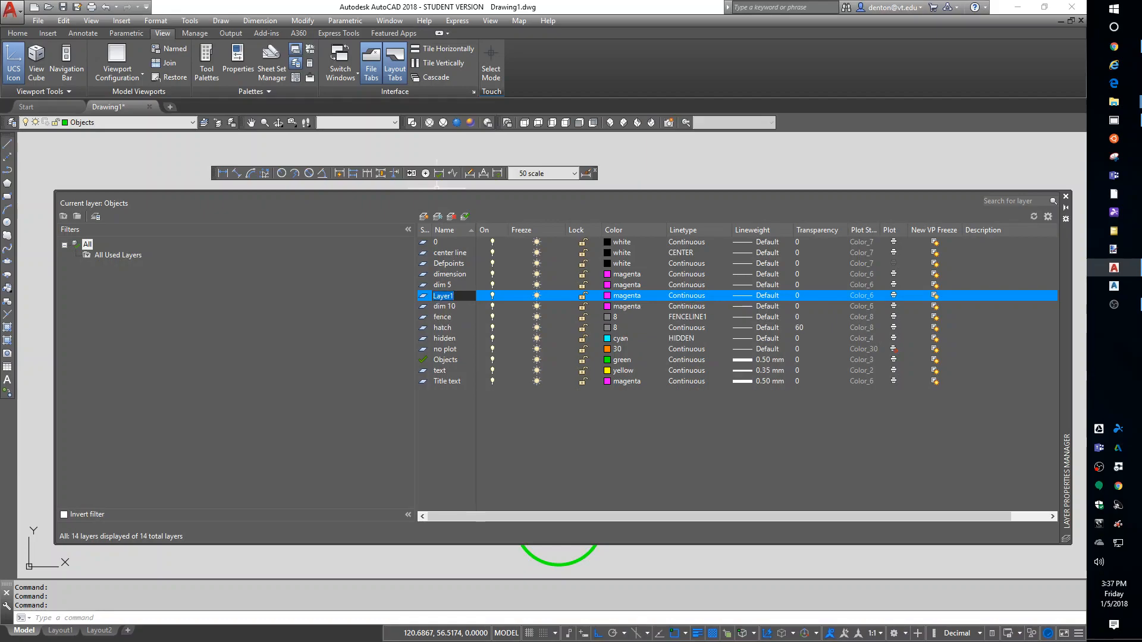
type("dim")
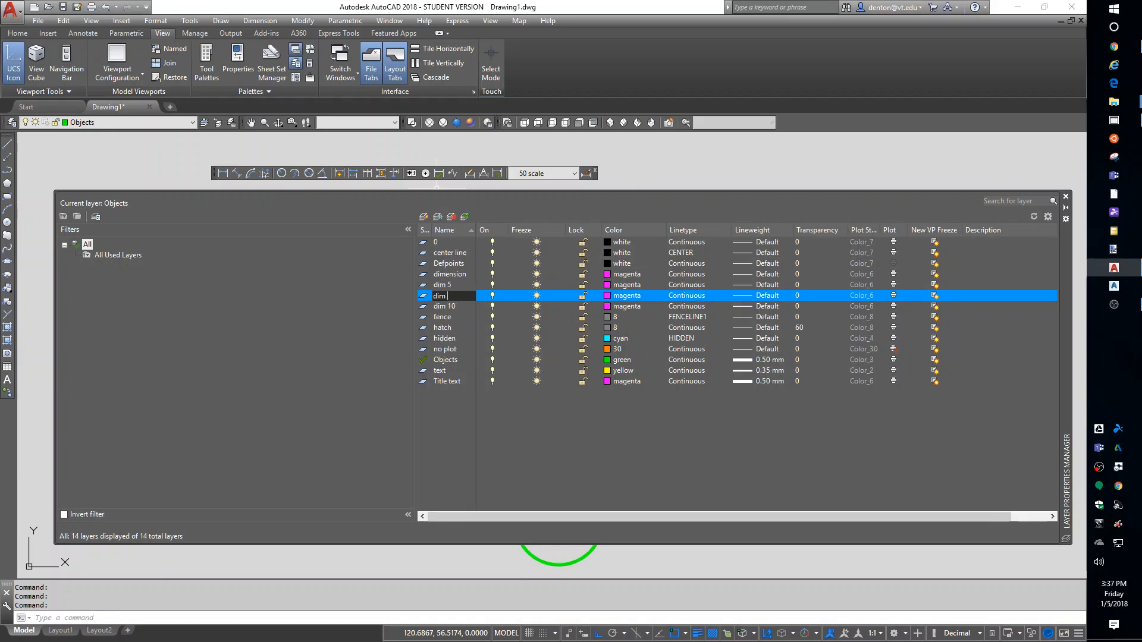
type(" ordinate")
key("Return")
Close the layer manager and make dim 5 the current layer.
left_click(1067, 194)
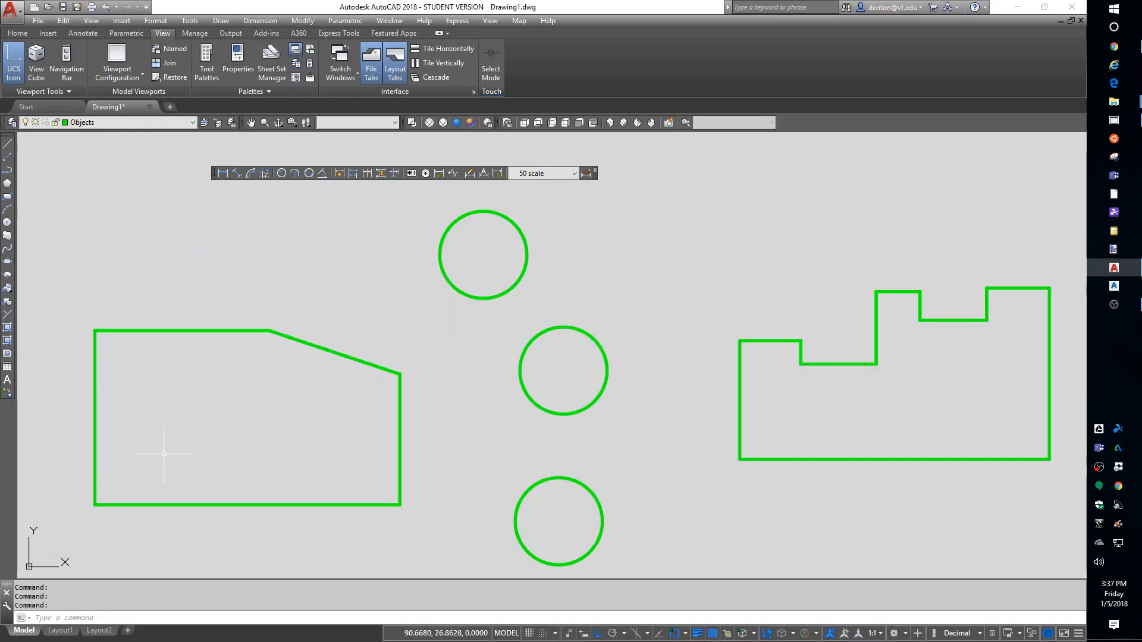
left_click(107, 122)
left_click(80, 162)
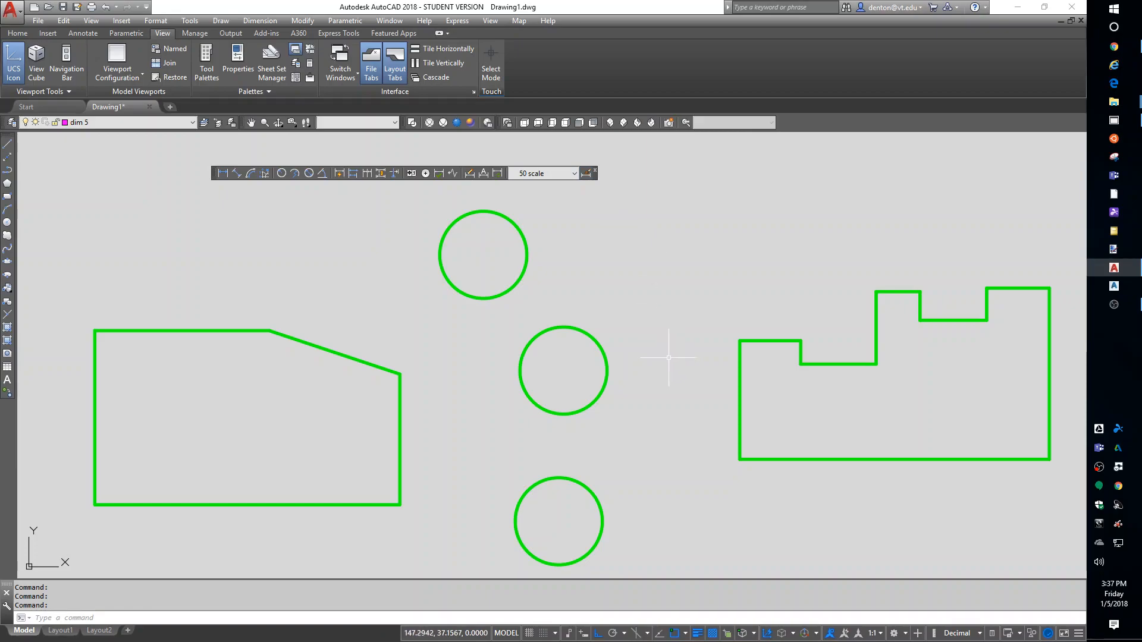
Examine the height settings of the 50 Standard, 100 std, 5 std, 10 std and std text styles.
type("ST")
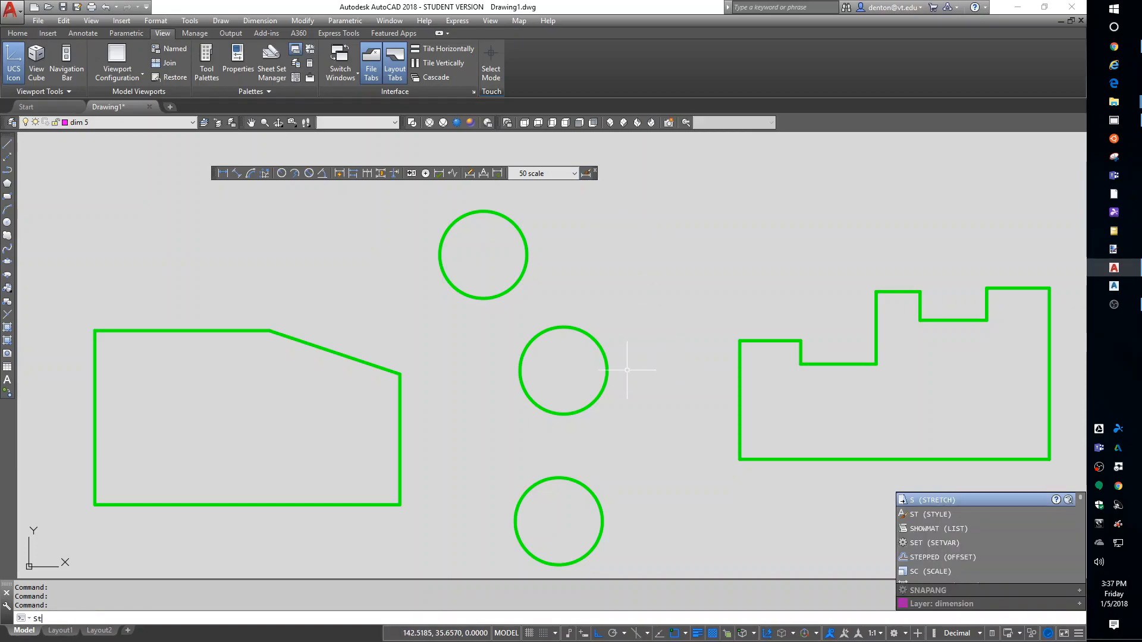
key("Return")
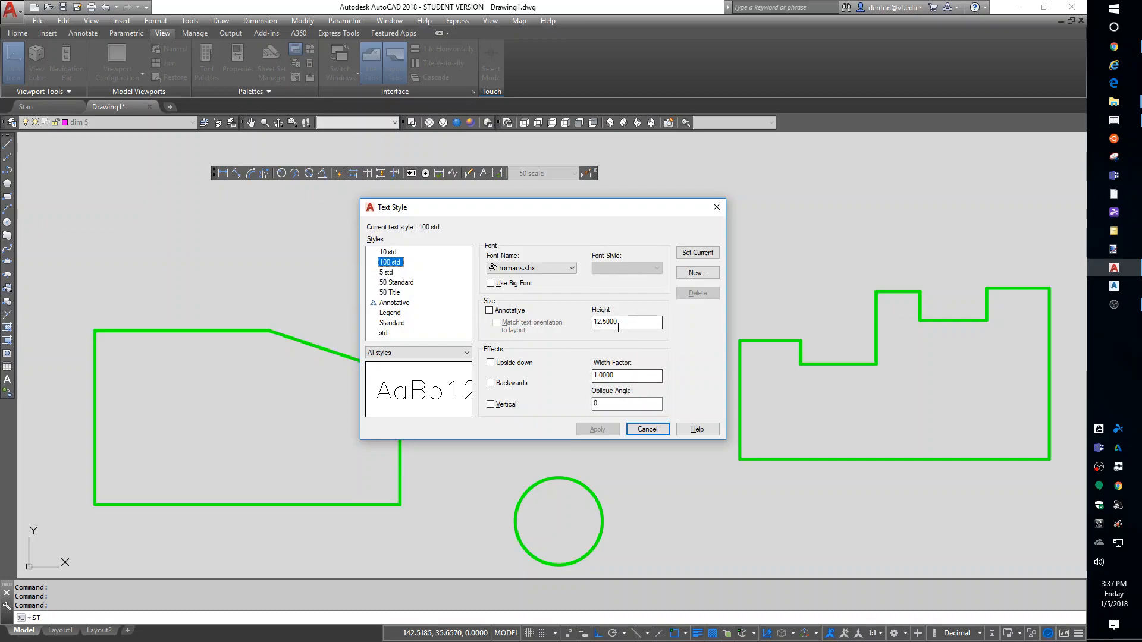
left_click(394, 282)
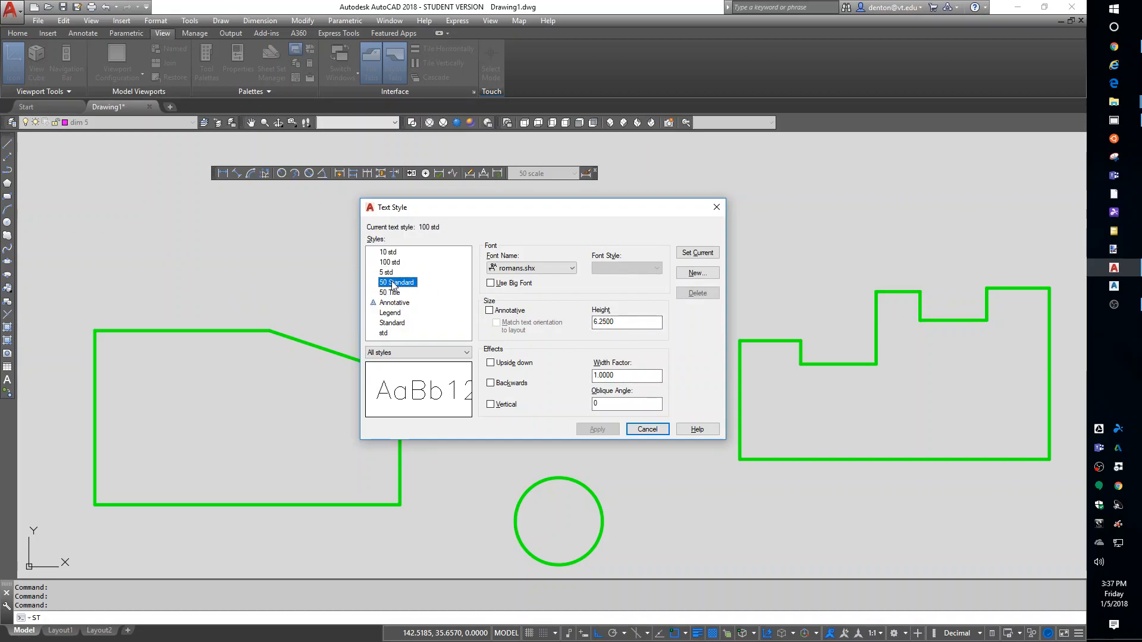
left_click(398, 263)
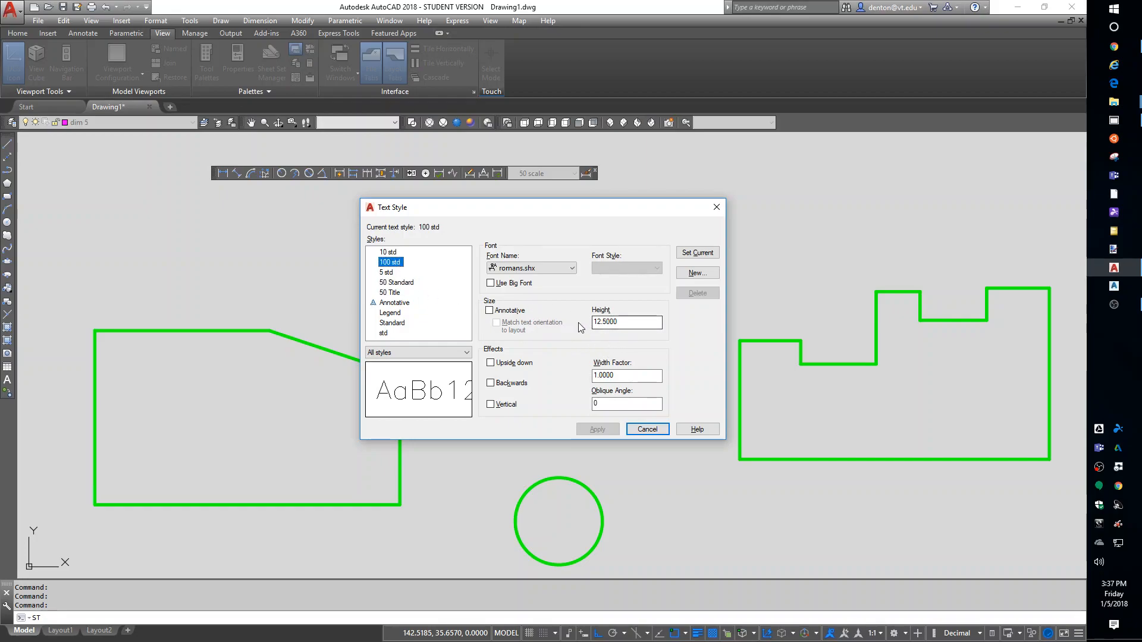
left_click(388, 273)
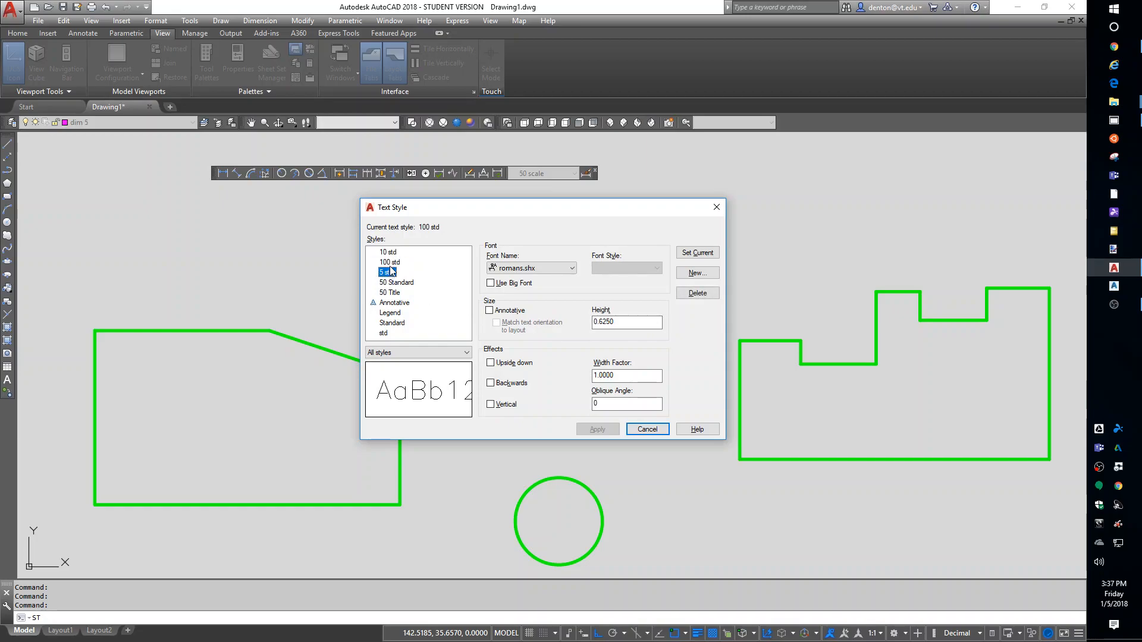
left_click(391, 252)
left_click(385, 334)
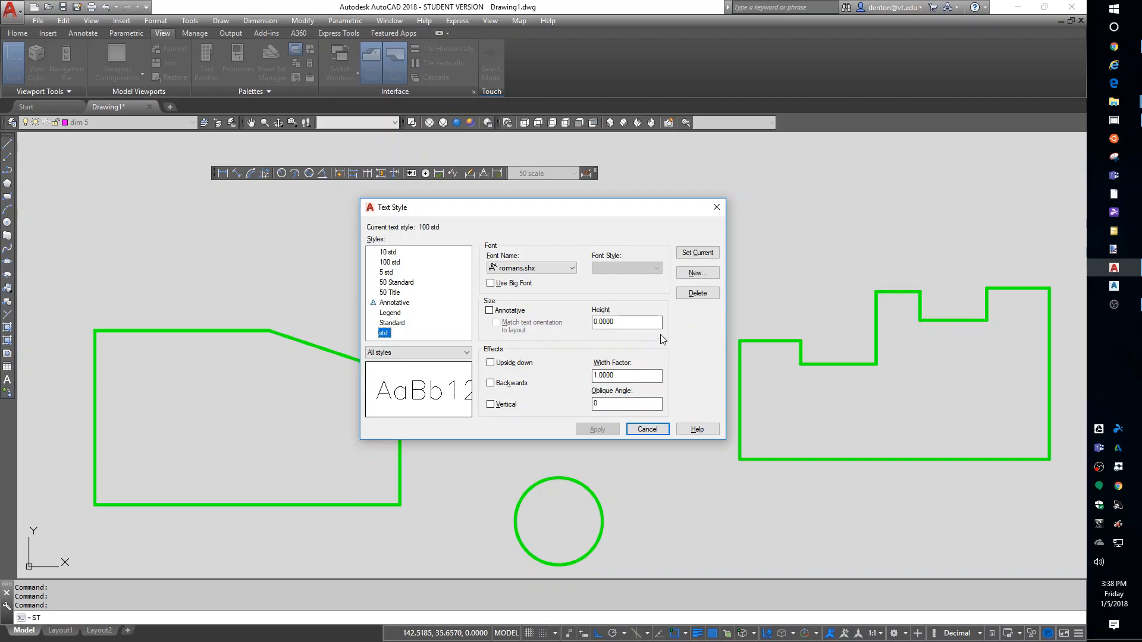
left_click(647, 430)
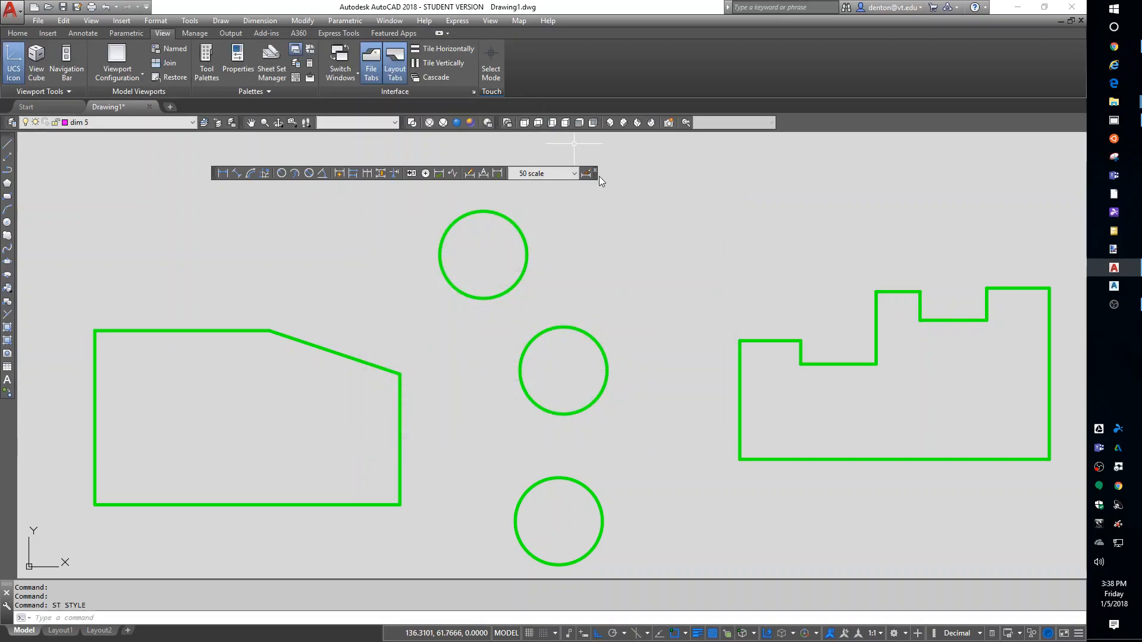
Modify the 50 scale dimension style to use the std text style with a text height of .125.
left_click(587, 173)
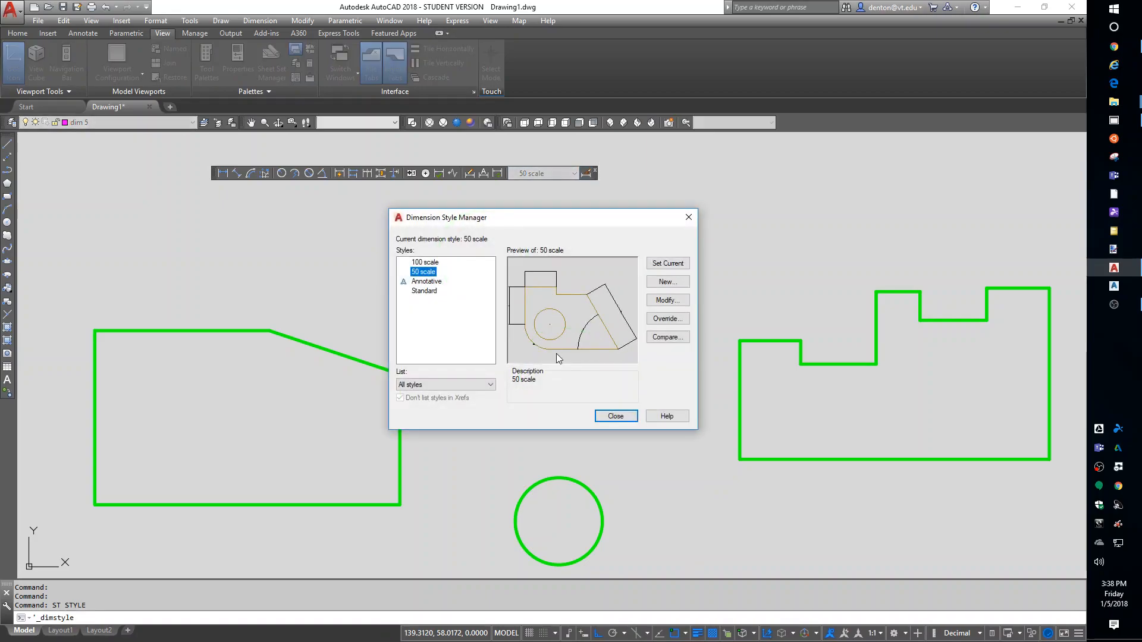
left_click(667, 300)
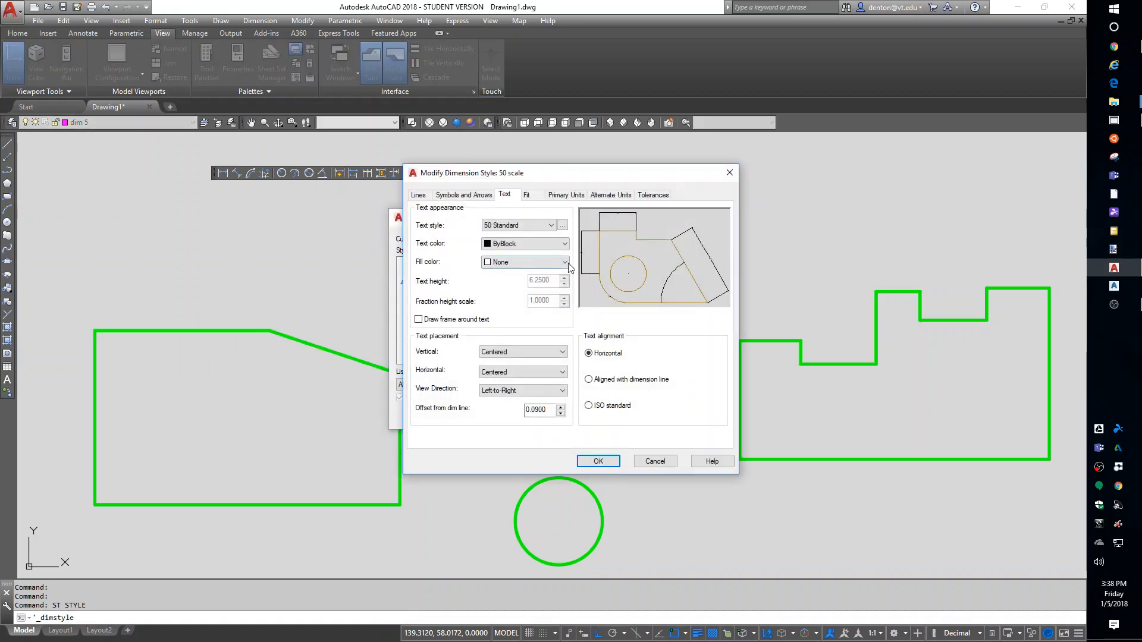
left_click(502, 230)
left_click(500, 301)
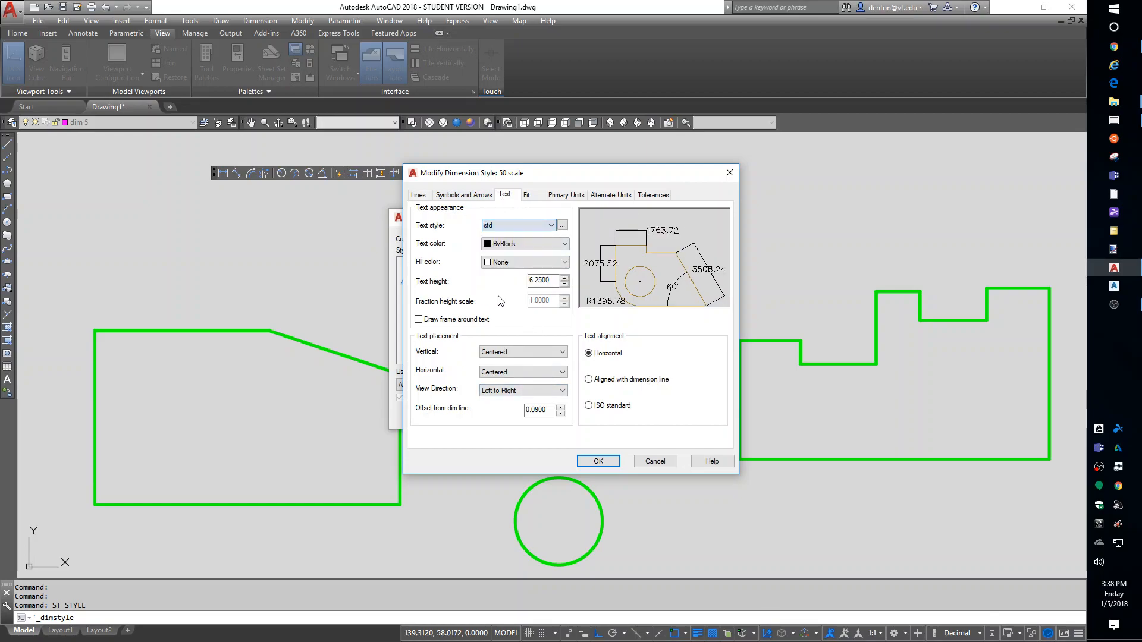
left_click_drag(558, 281, 486, 270)
key("BackSpace")
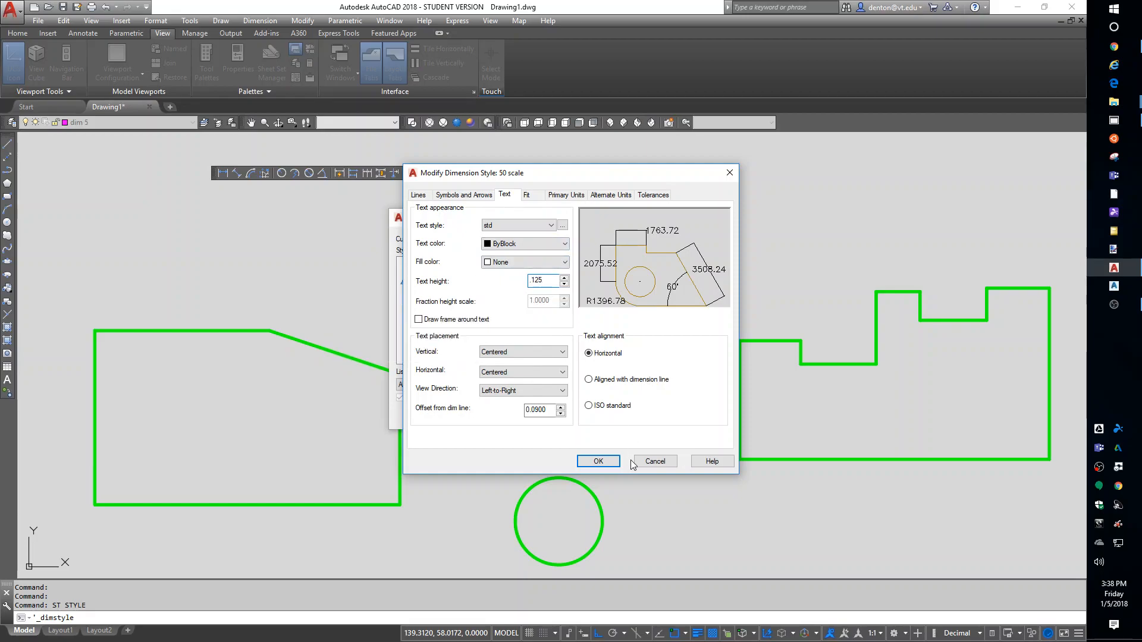
left_click(605, 463)
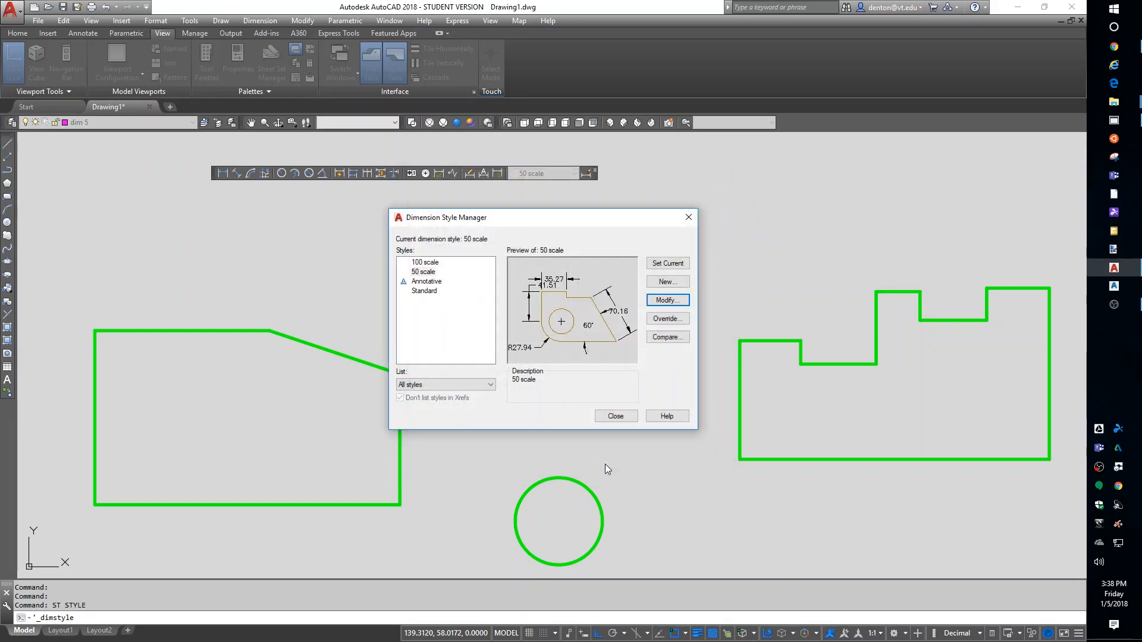
left_click(610, 415)
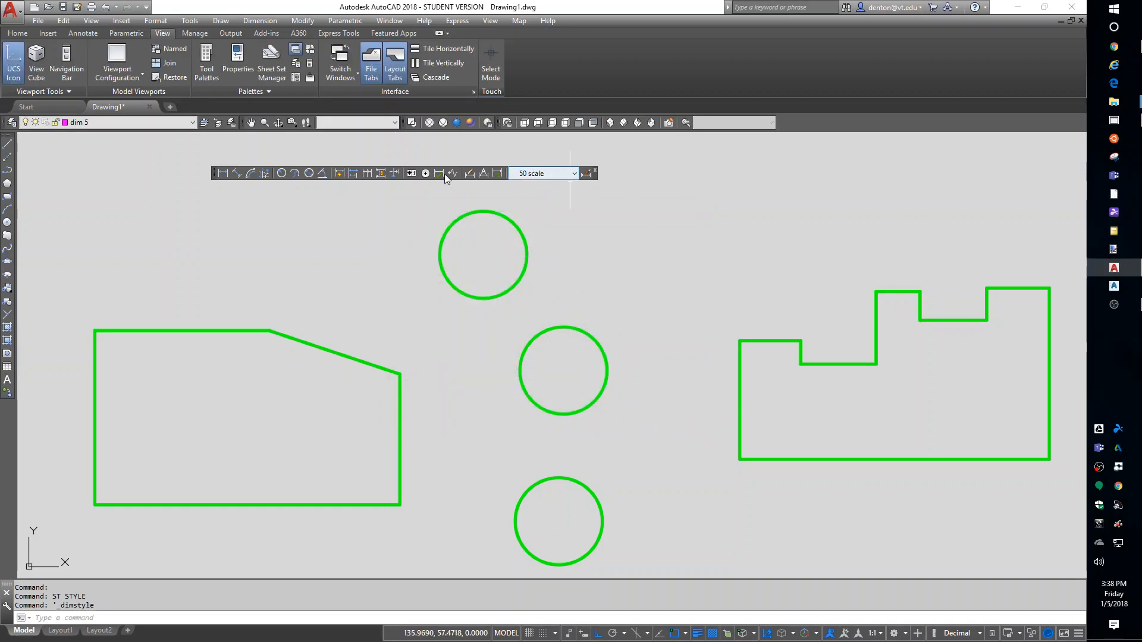
Place a trial linear dimension below the bottom edge of the polygon with the sloped corner, and delete it.
left_click(223, 173)
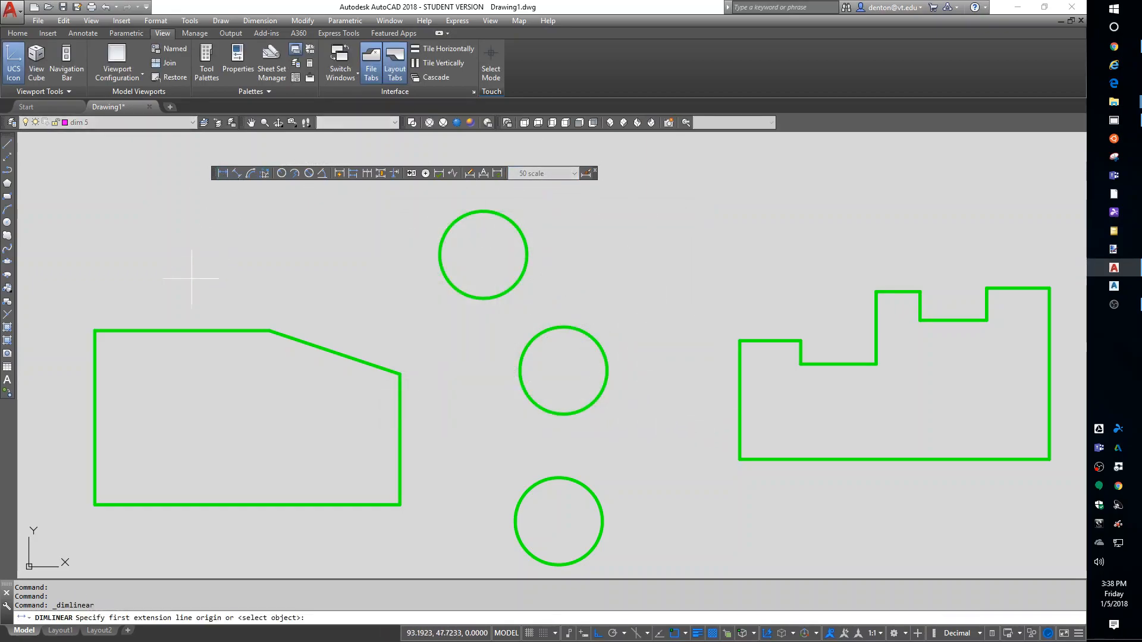
left_click(95, 505)
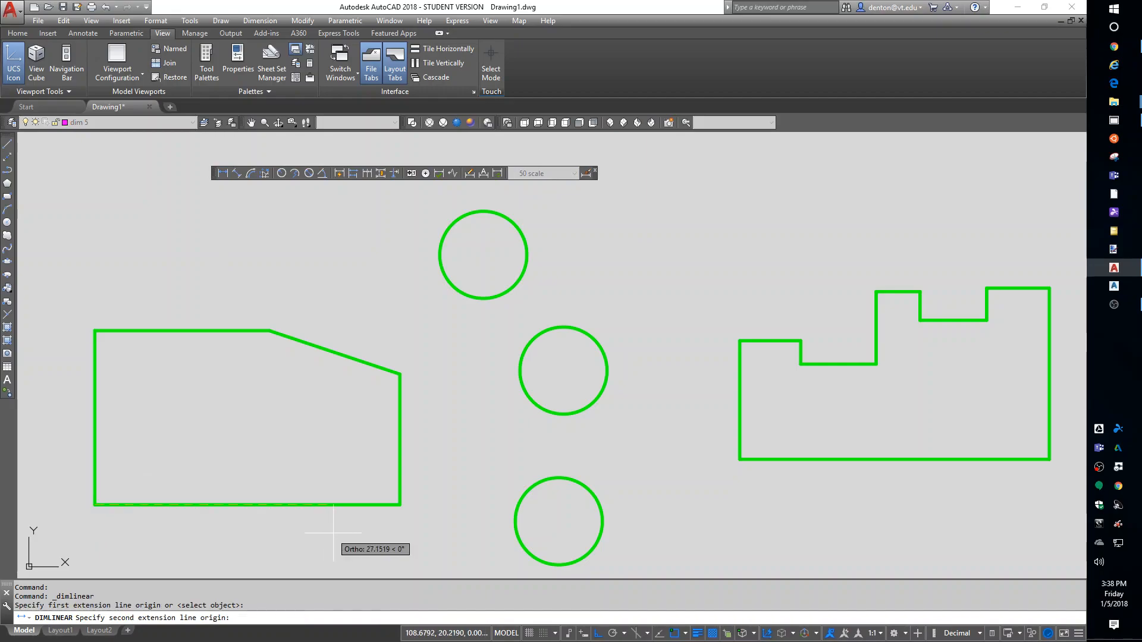
left_click(400, 506)
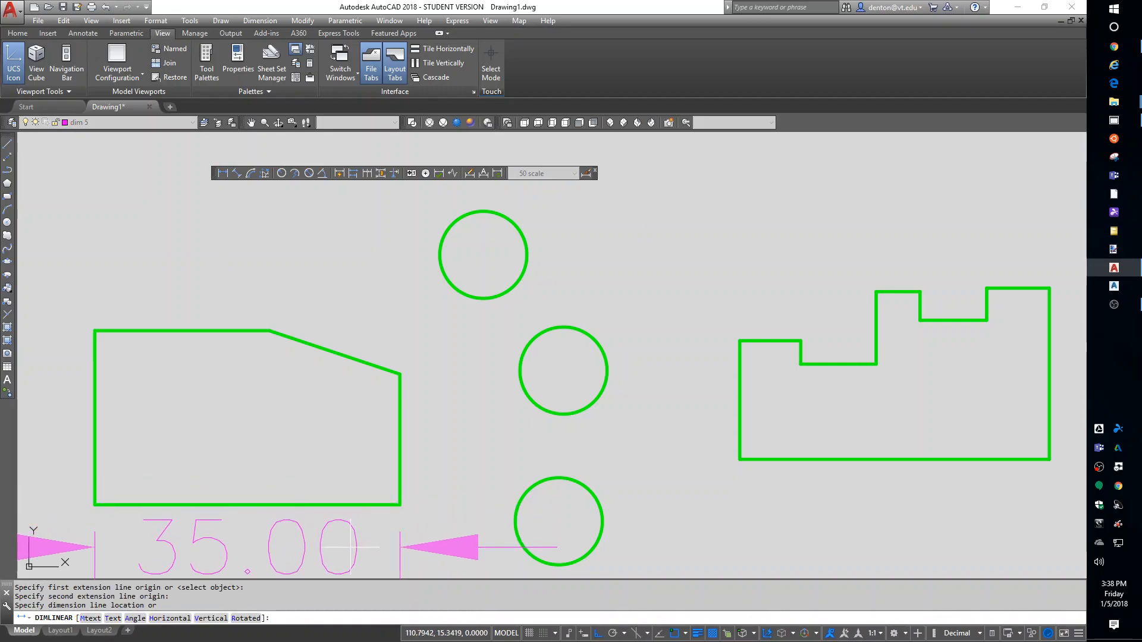
left_click(354, 542)
scroll(461, 509, "down", 4)
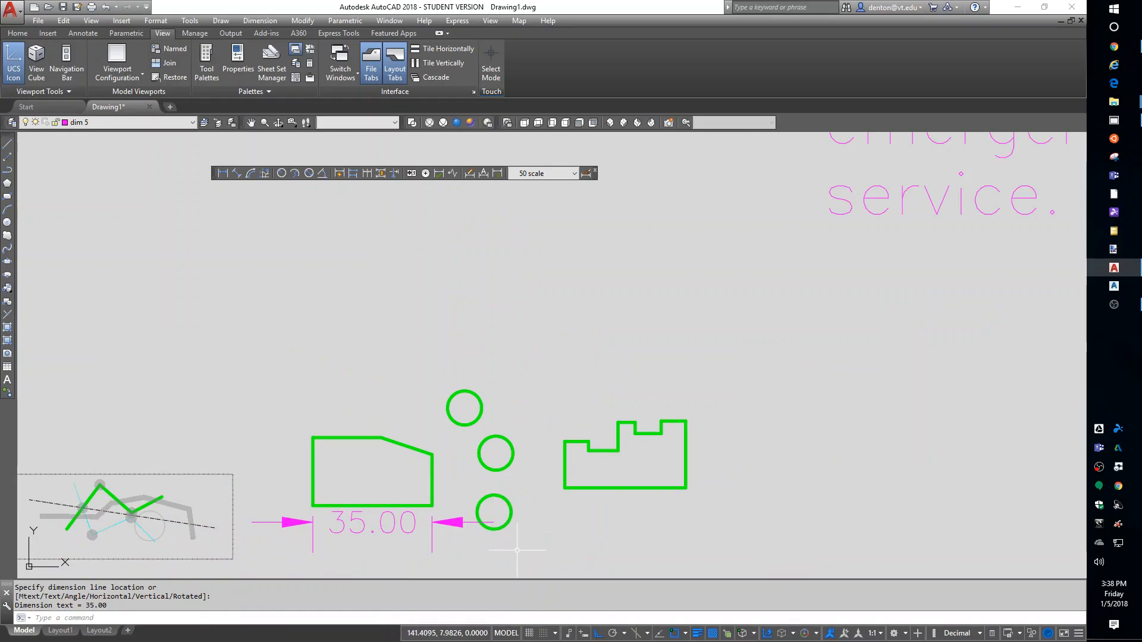
left_click(445, 523)
key("Delete")
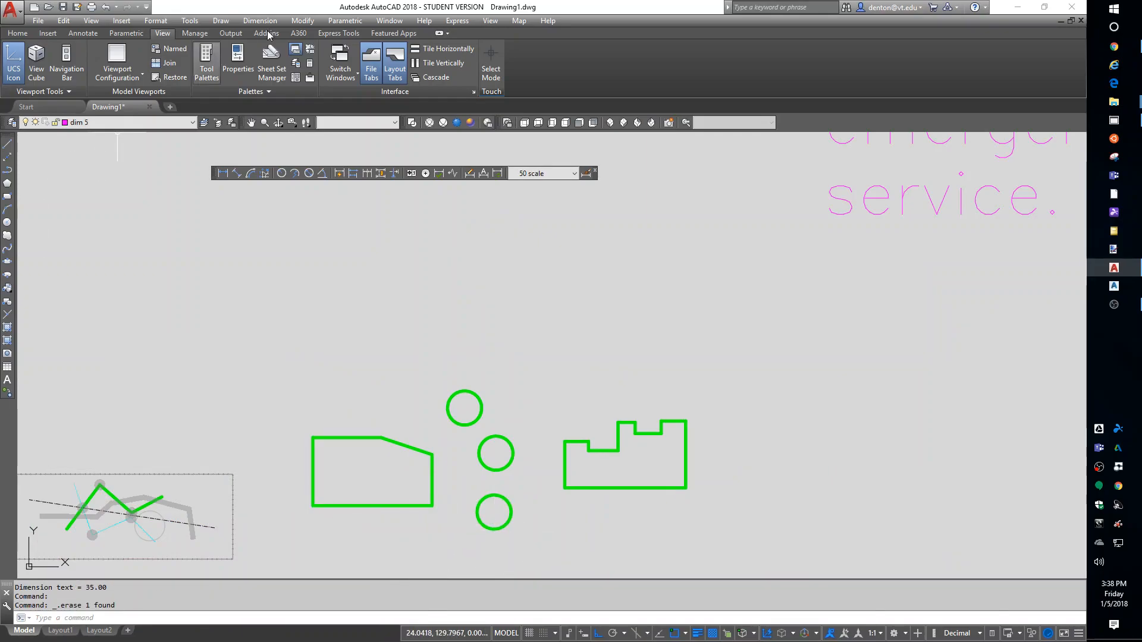
scroll(509, 479, "up", 5)
scroll(301, 438, "down", 5)
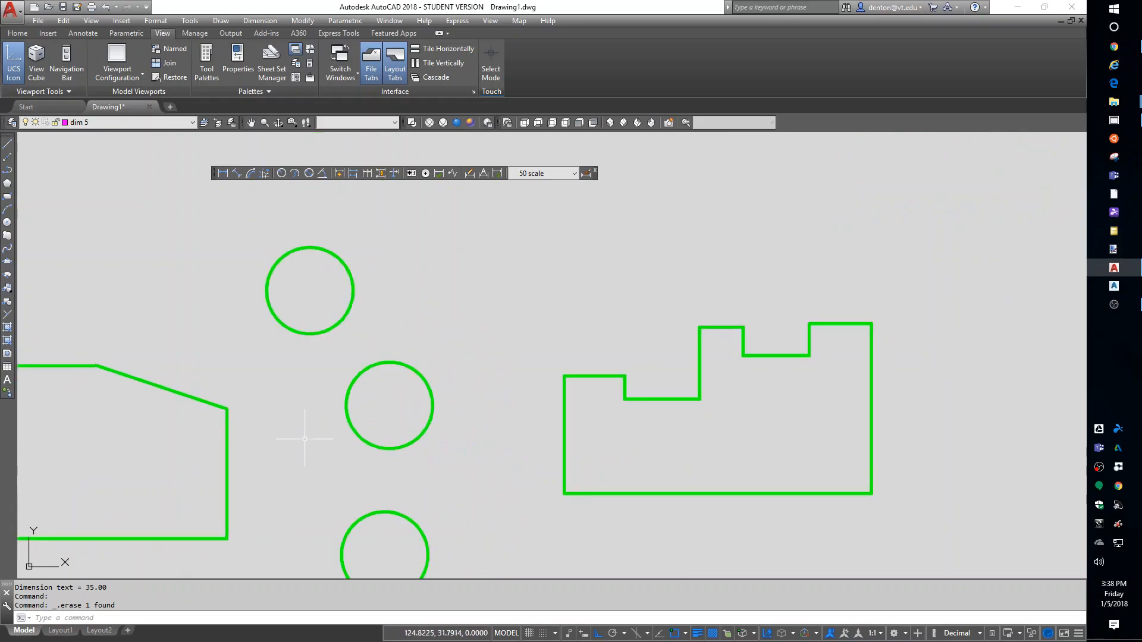
scroll(432, 383, "up", 3)
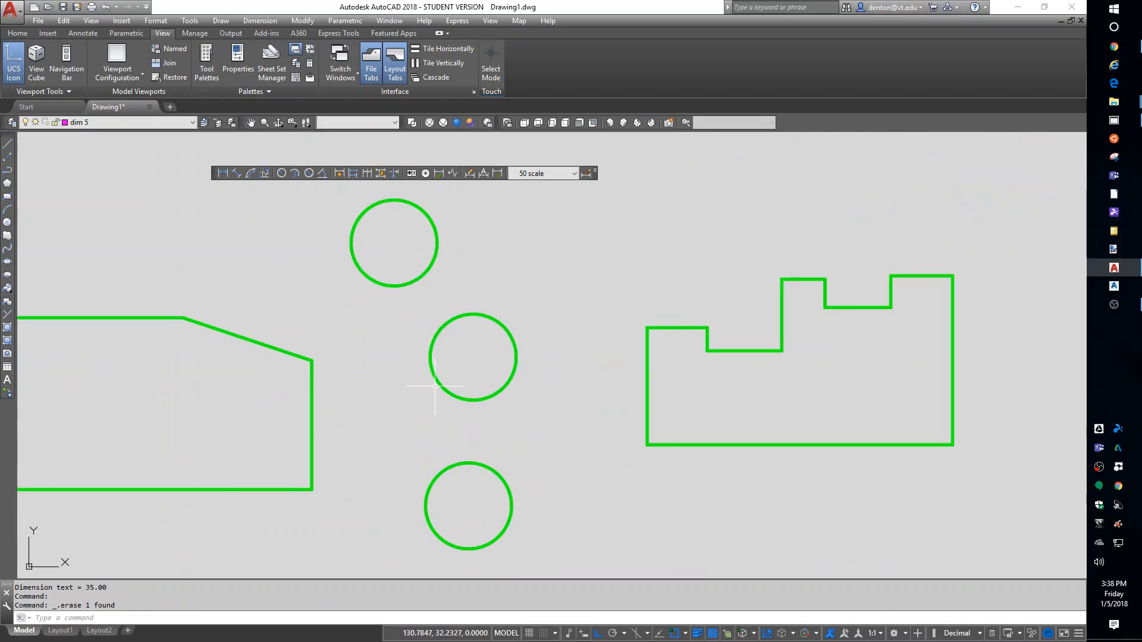
scroll(432, 383, "down", 2)
left_click(422, 409)
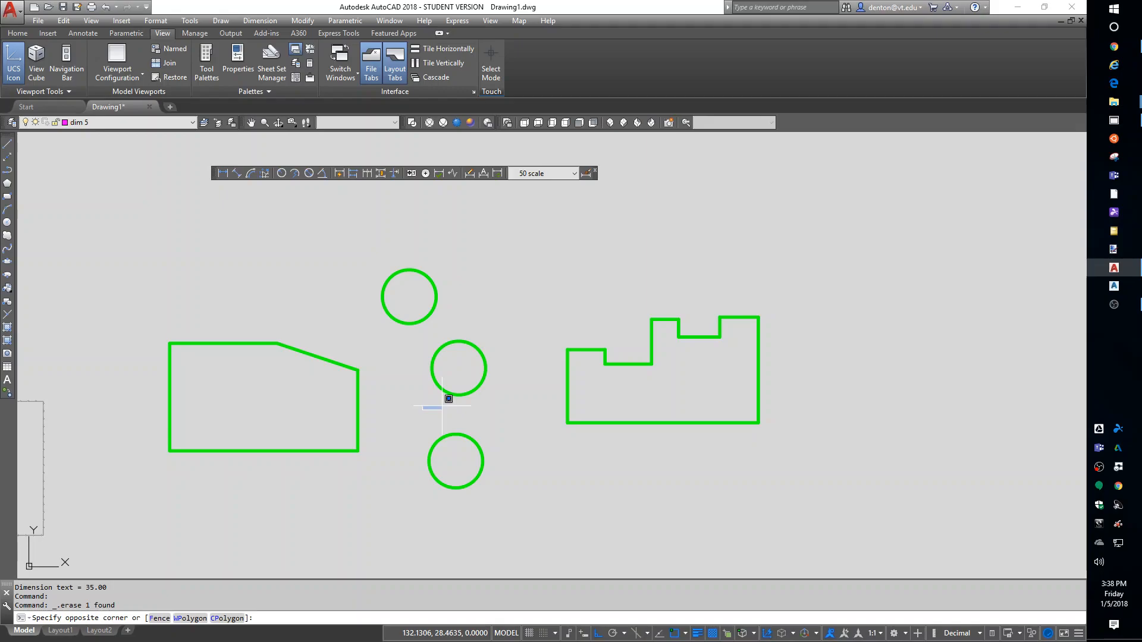
left_click(449, 397)
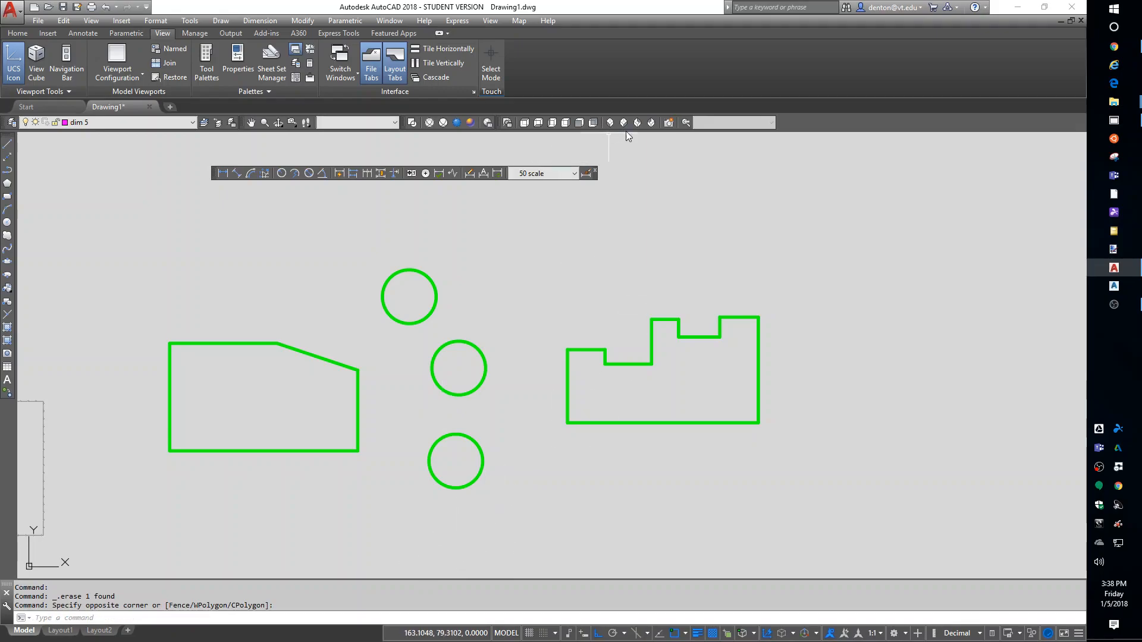
Create a dimension style named 5 scale based on 50 scale, with an overall scale of 5.
left_click(586, 173)
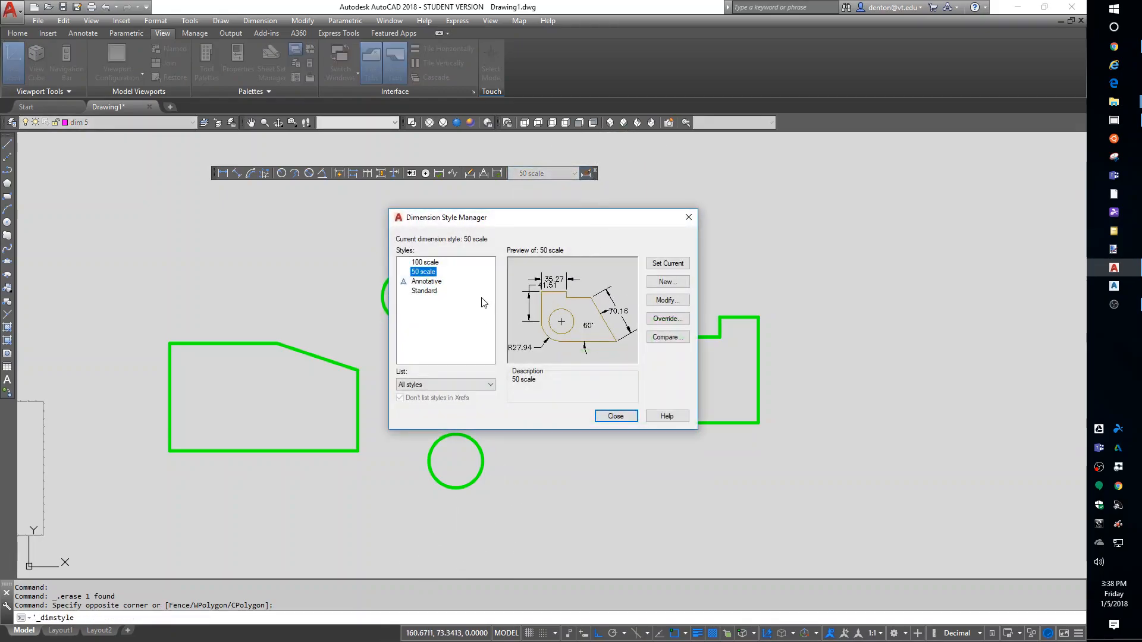
left_click(667, 282)
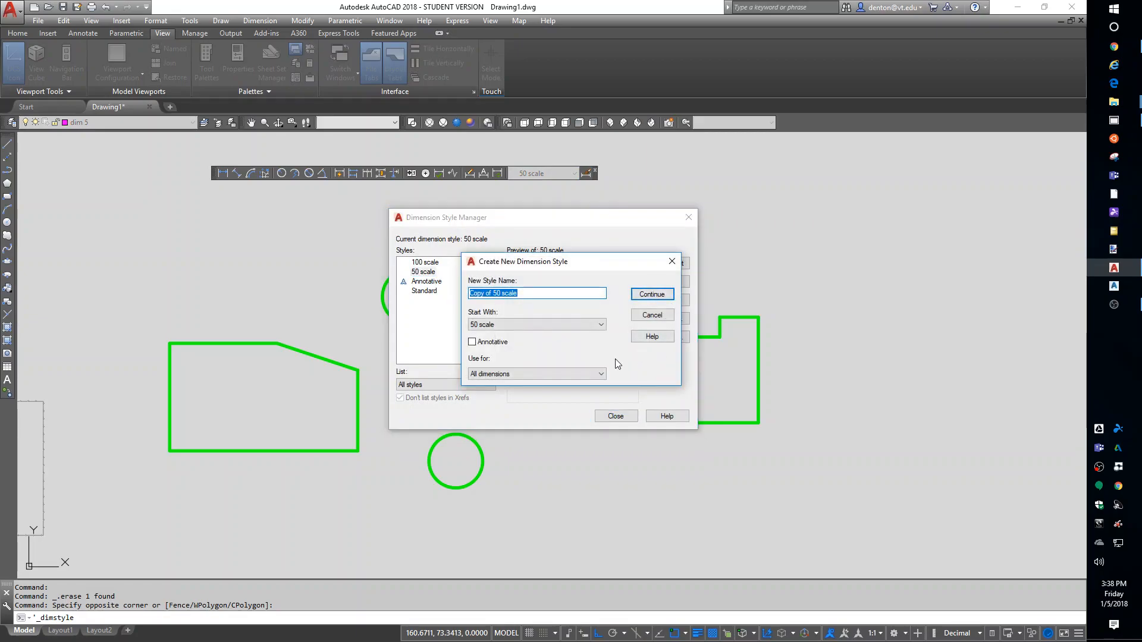
type("5 scale")
key("Return")
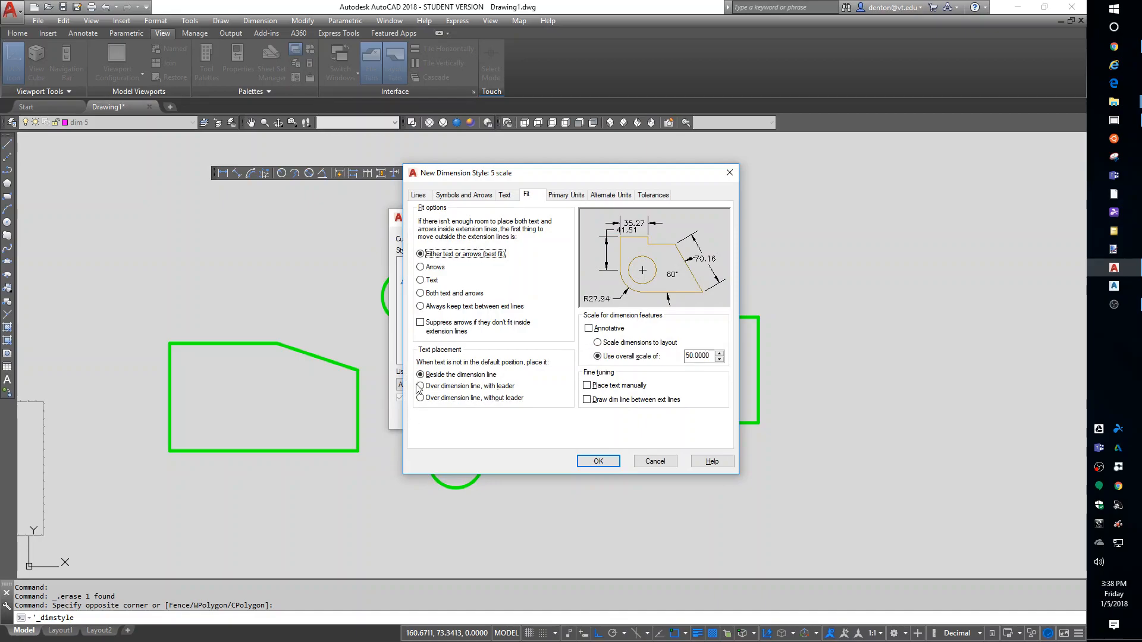
left_click(710, 357)
double_click(711, 357)
type("5")
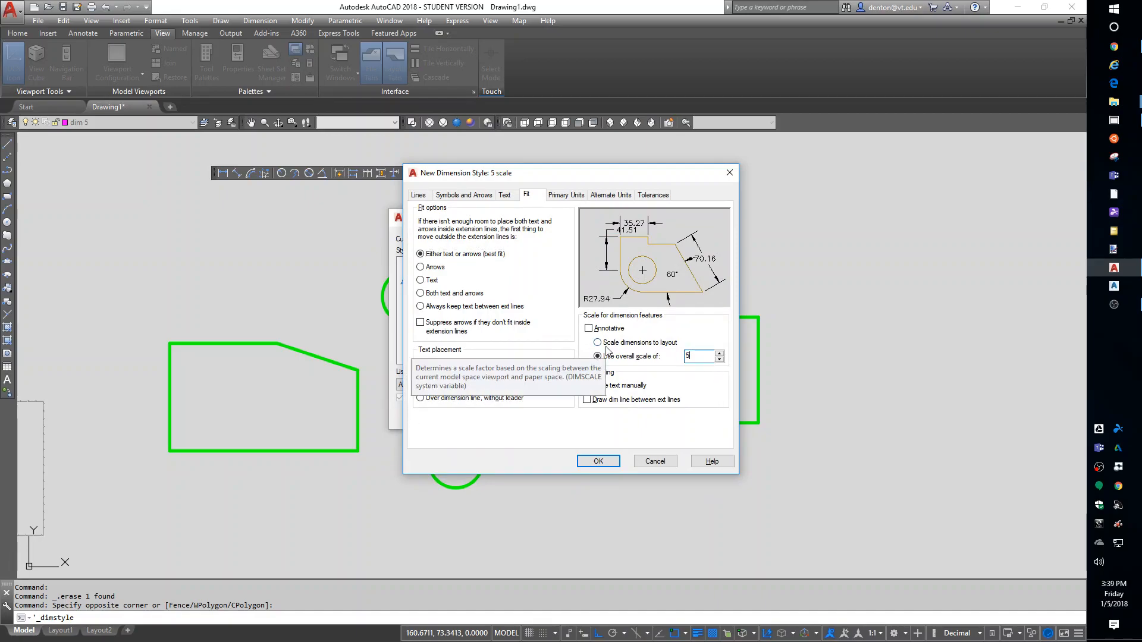
left_click(507, 195)
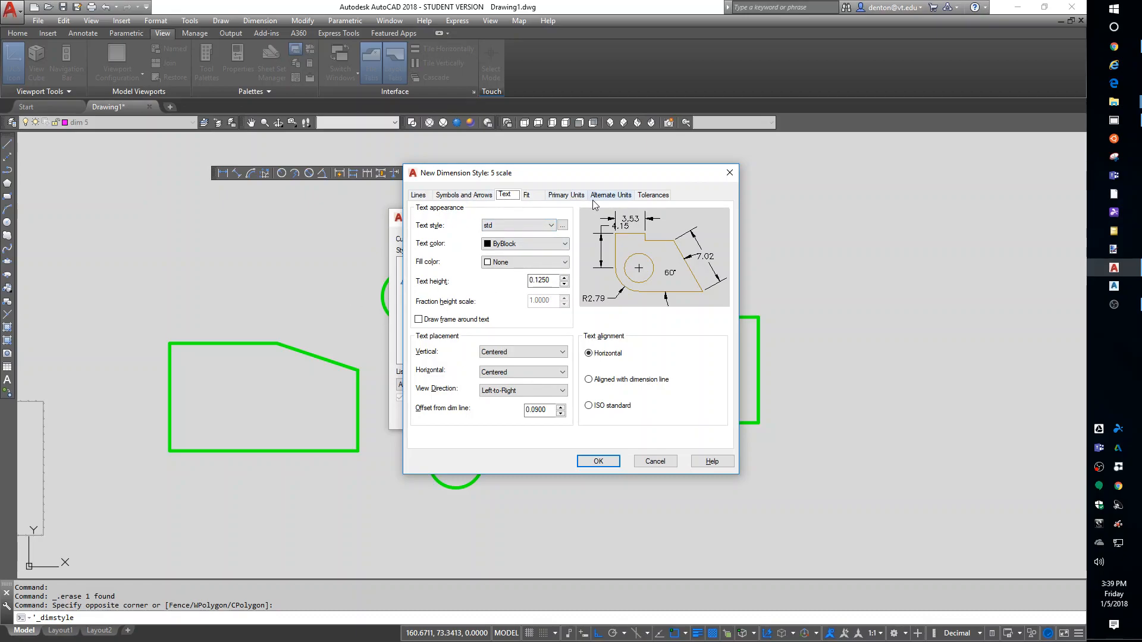
left_click(598, 461)
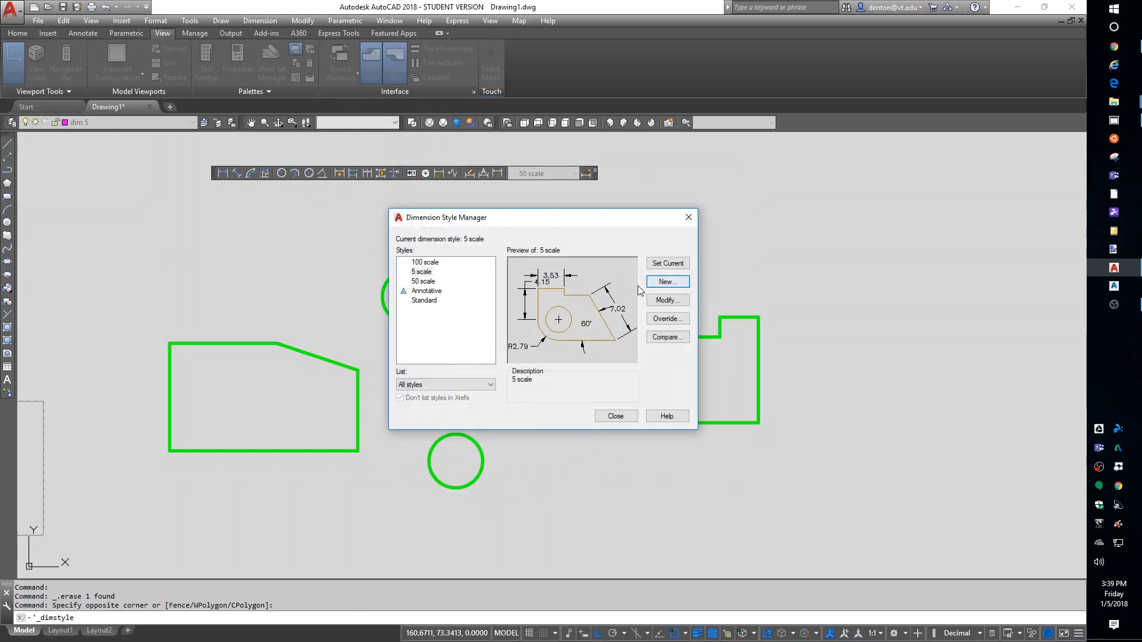
Create a dimension style named 10 scale based on 5 scale, with an overall scale of 10, and close the style manager.
left_click(668, 281)
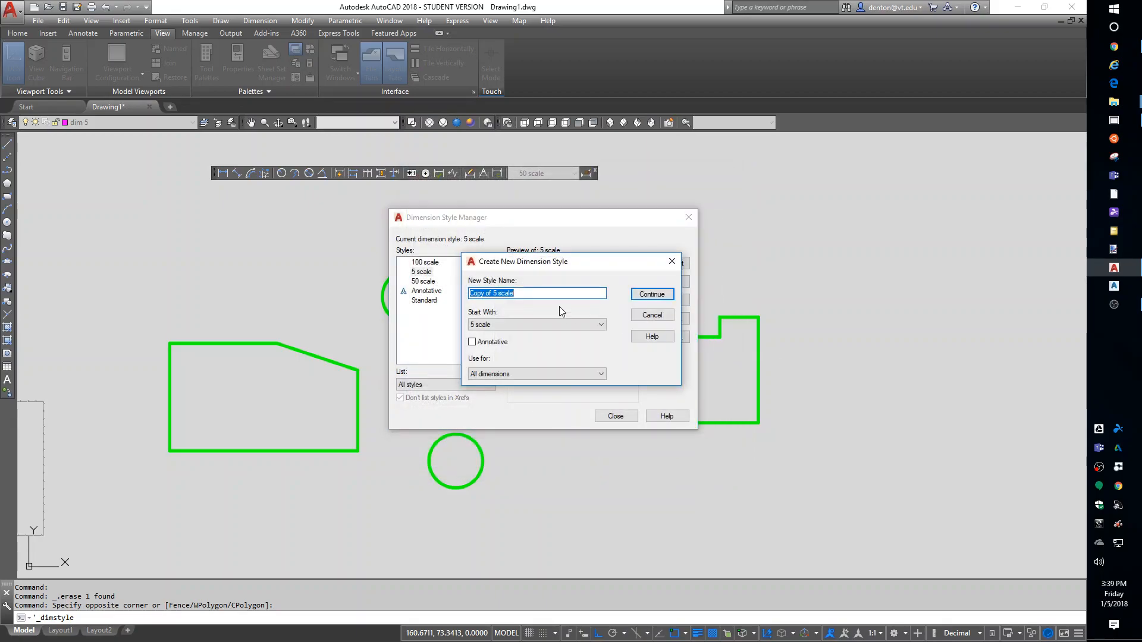
type("10 scale")
key("Return")
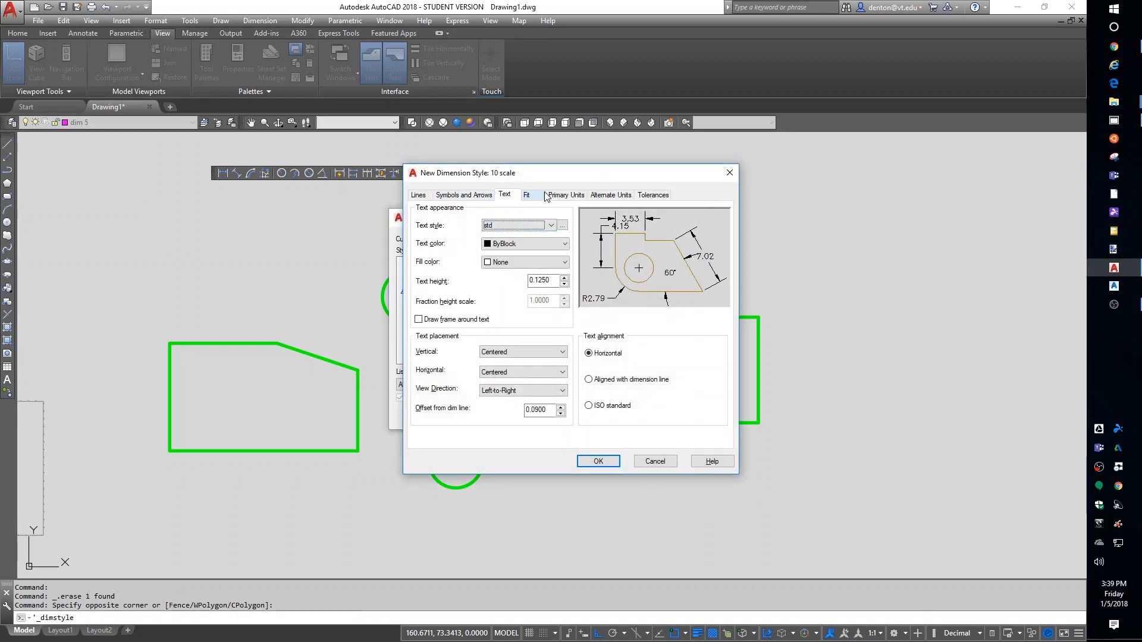
left_click(567, 195)
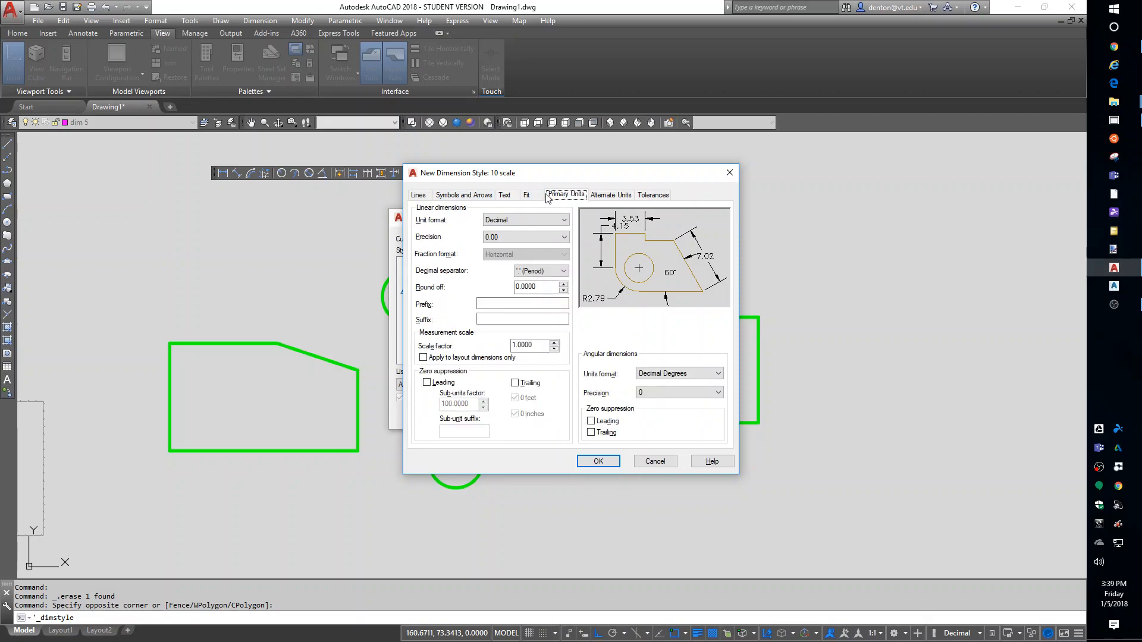
left_click(527, 196)
double_click(708, 358)
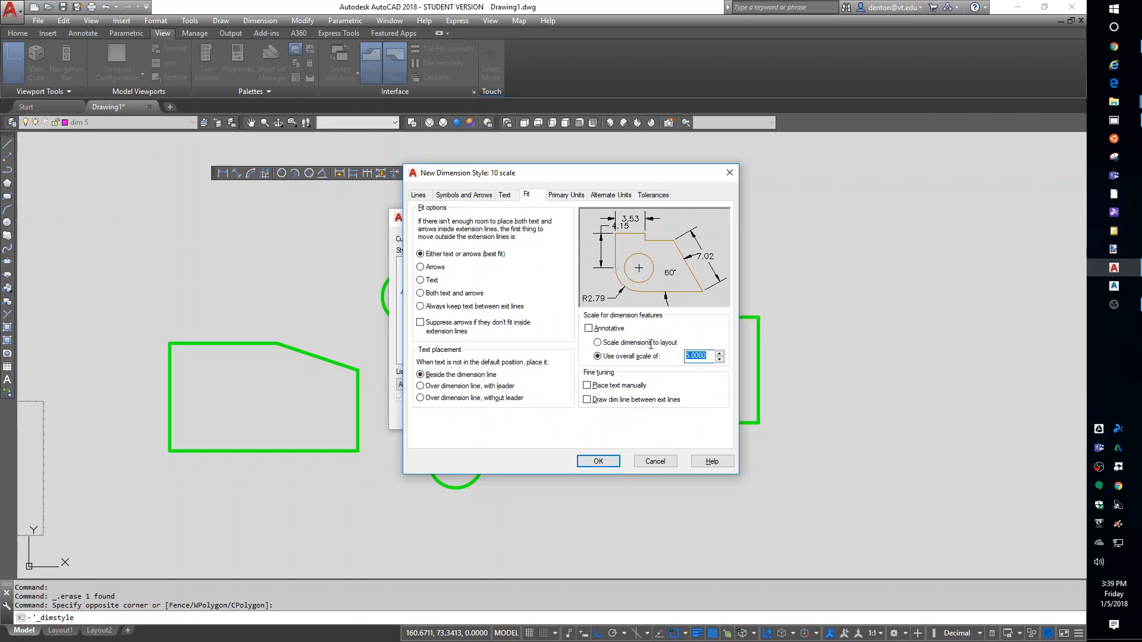
type("10")
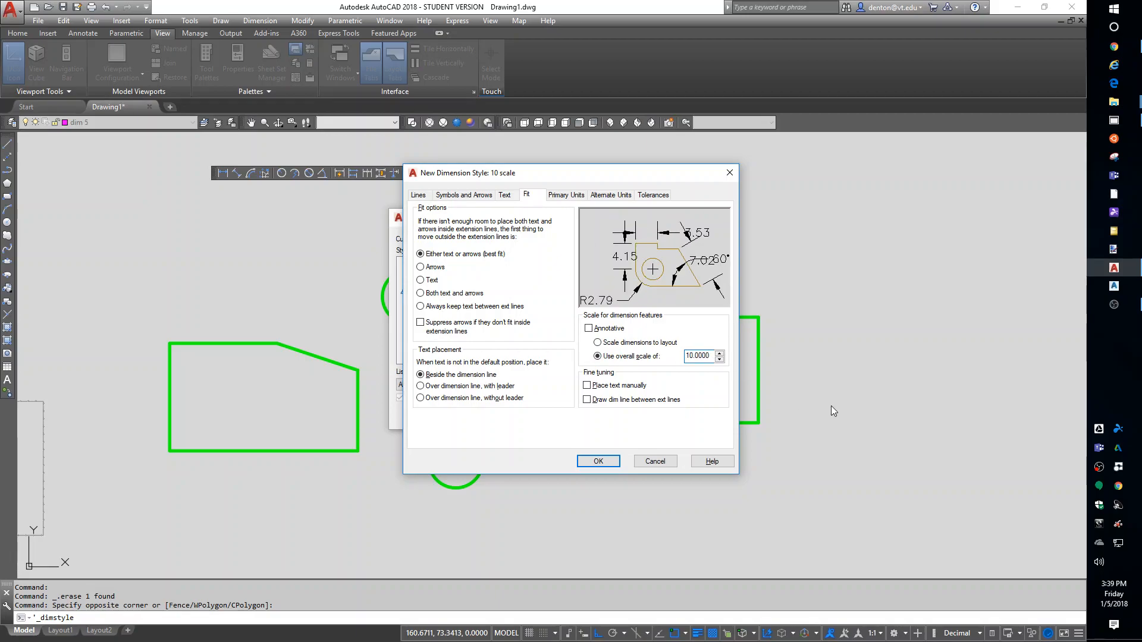
left_click(599, 462)
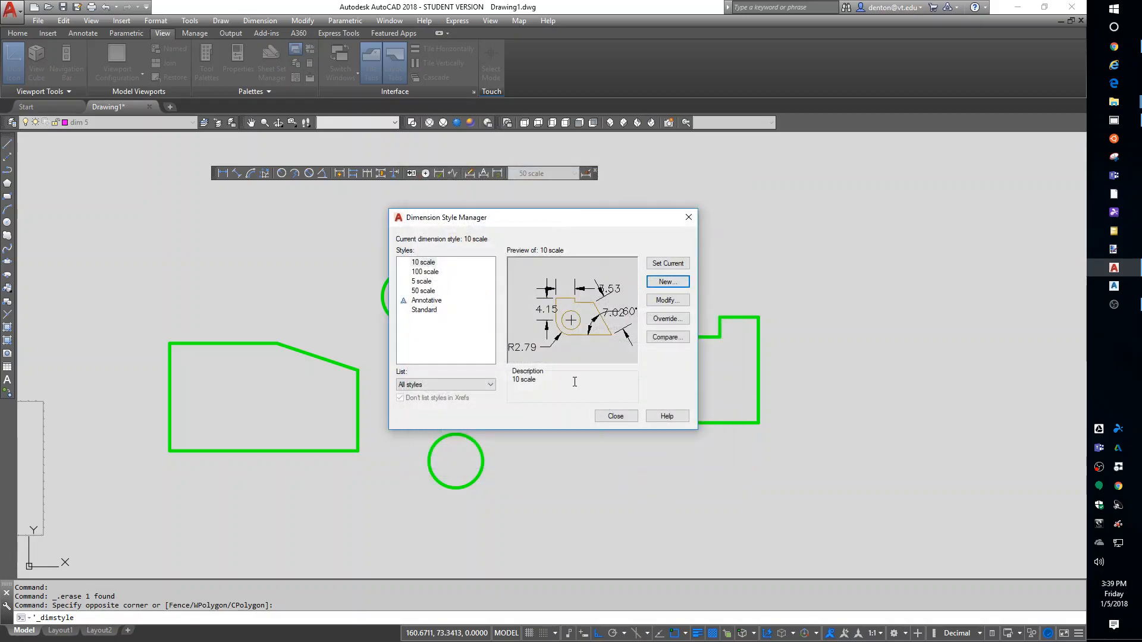
left_click(615, 416)
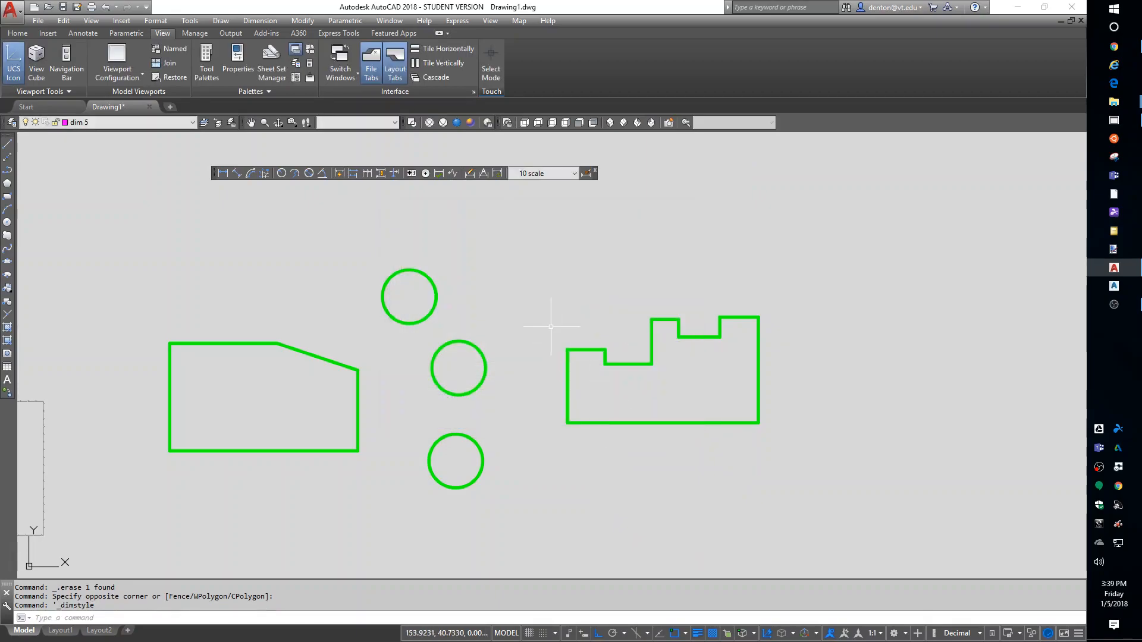
Make 5 scale the current dimension style and place a linear dimension below the bottom edge of the polygon with the sloped corner.
left_click(556, 175)
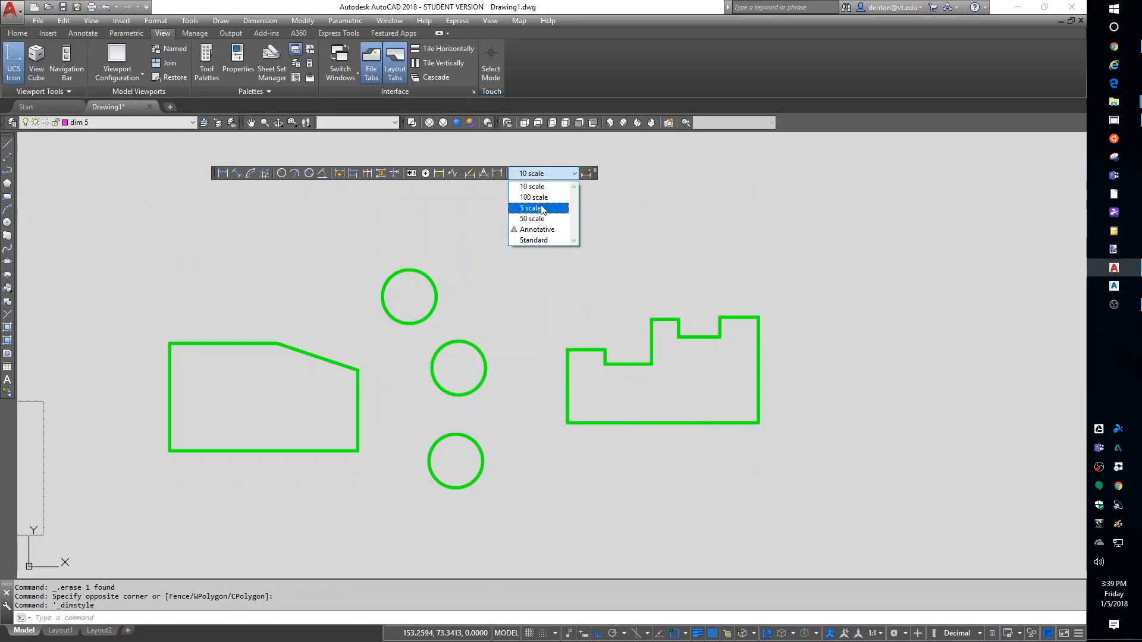
left_click(542, 208)
middle_click_drag(230, 295, 538, 275)
scroll(539, 269, "up", 2)
middle_click_drag(545, 365, 545, 340)
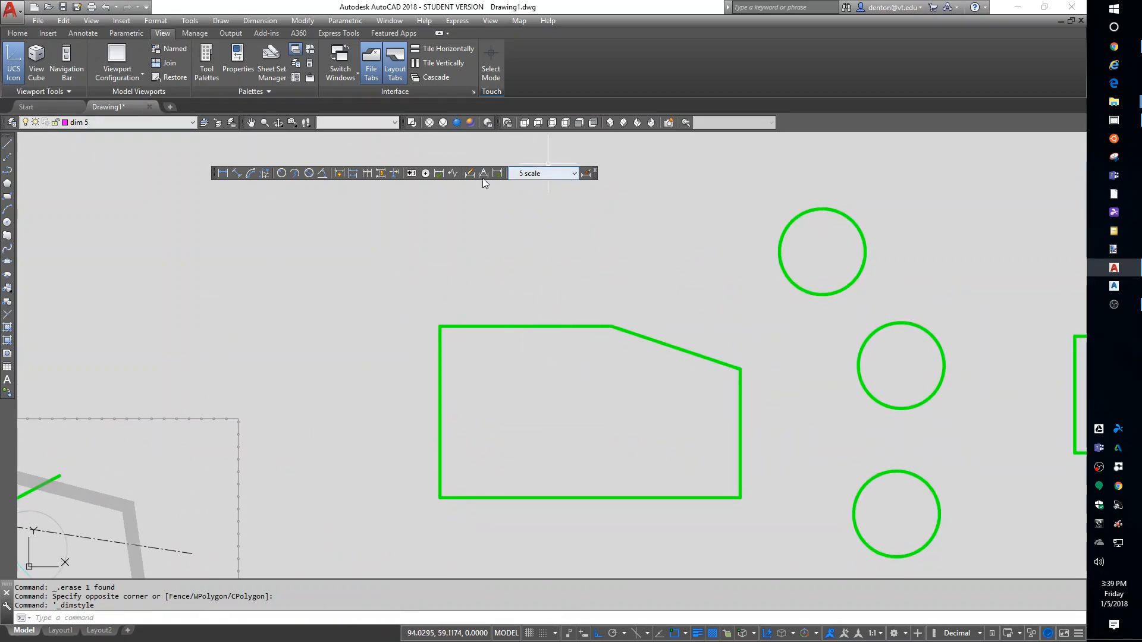
left_click(224, 173)
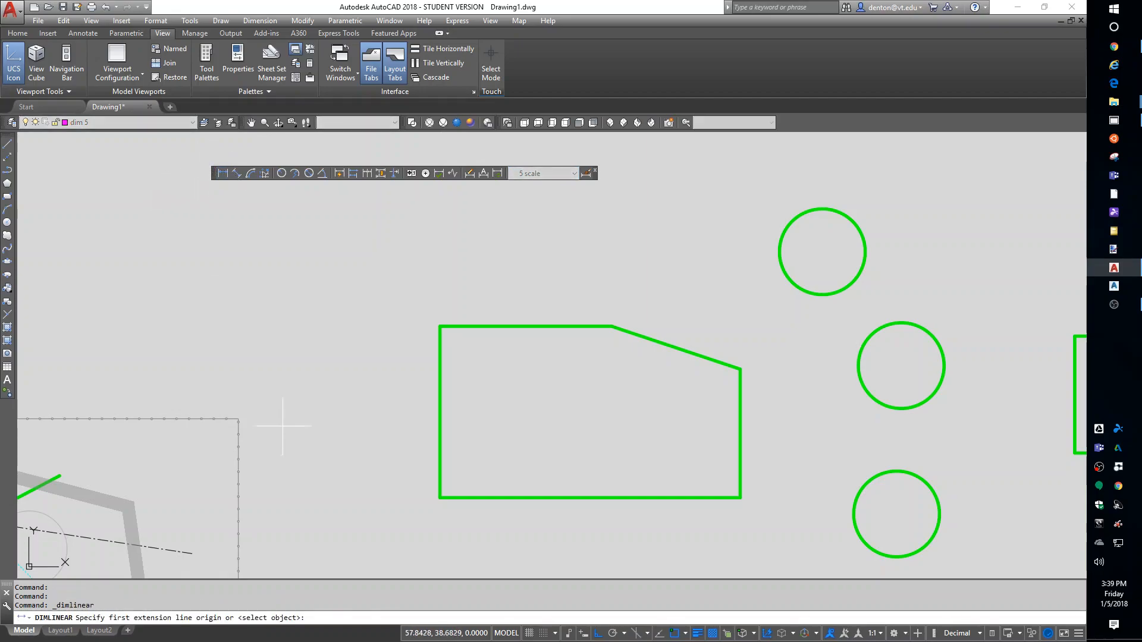
left_click(741, 498)
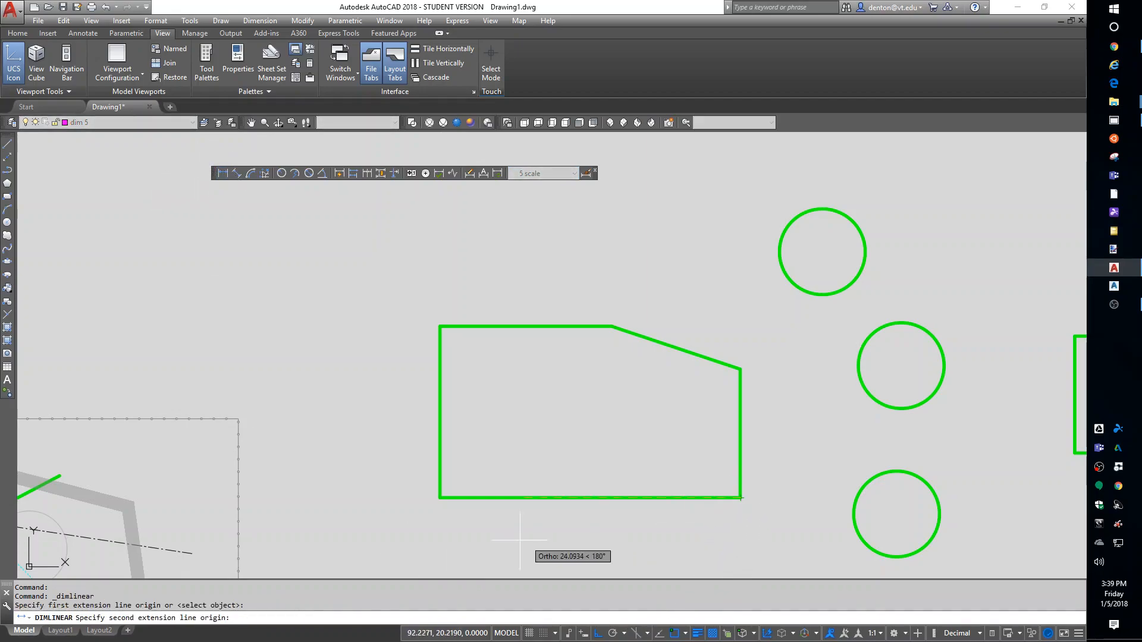
left_click(440, 497)
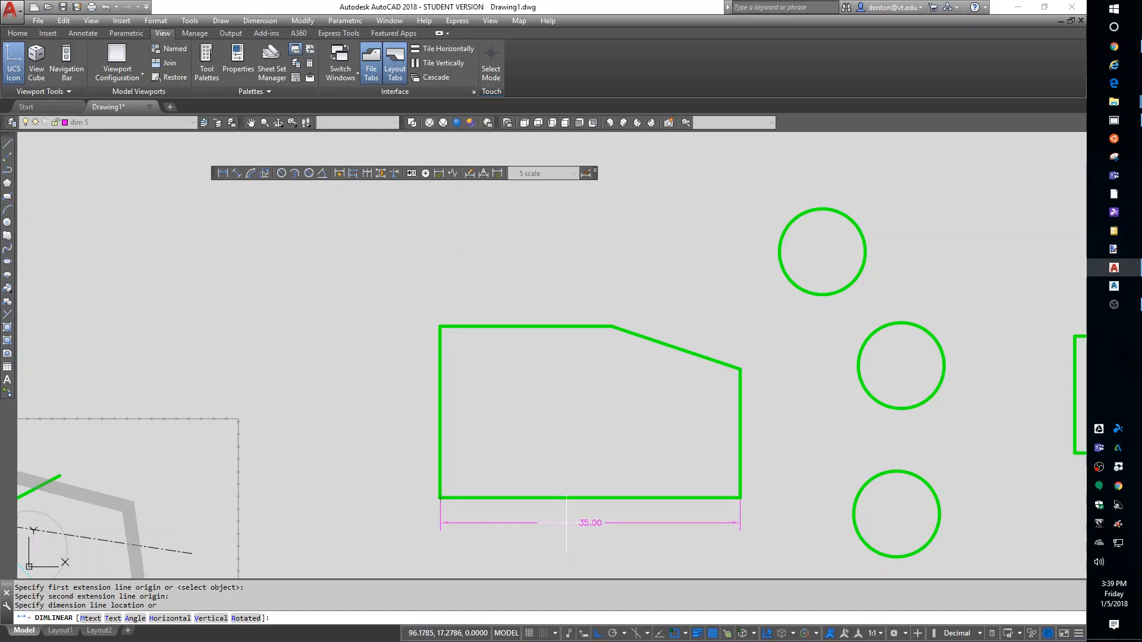
left_click(536, 521)
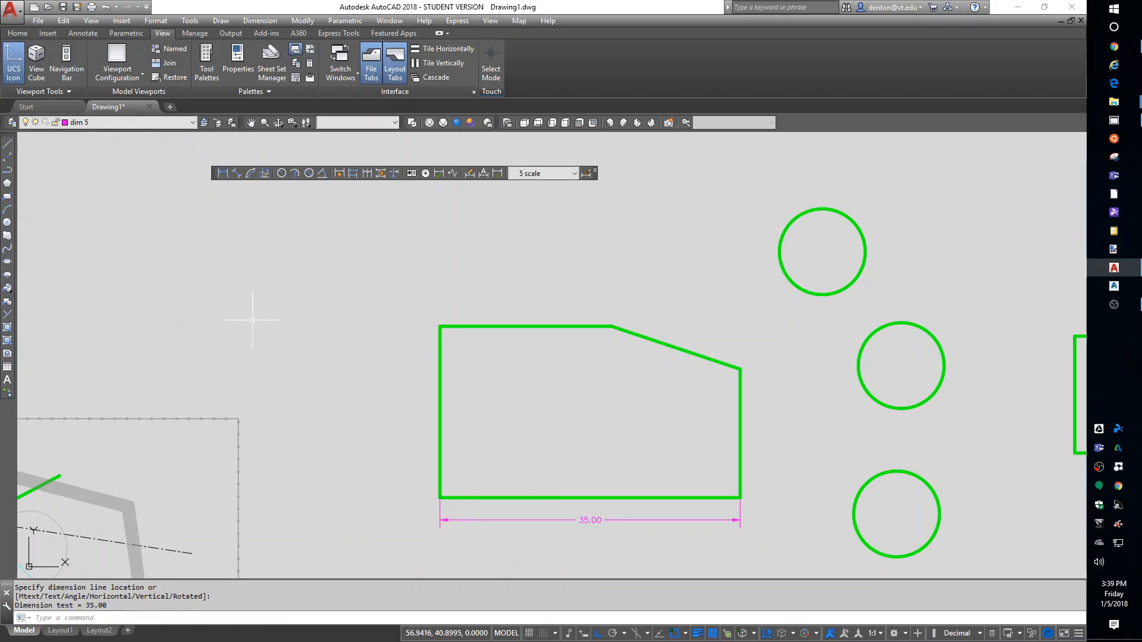
Place a vertical linear dimension to the left of the polygon's left edge.
key("Return")
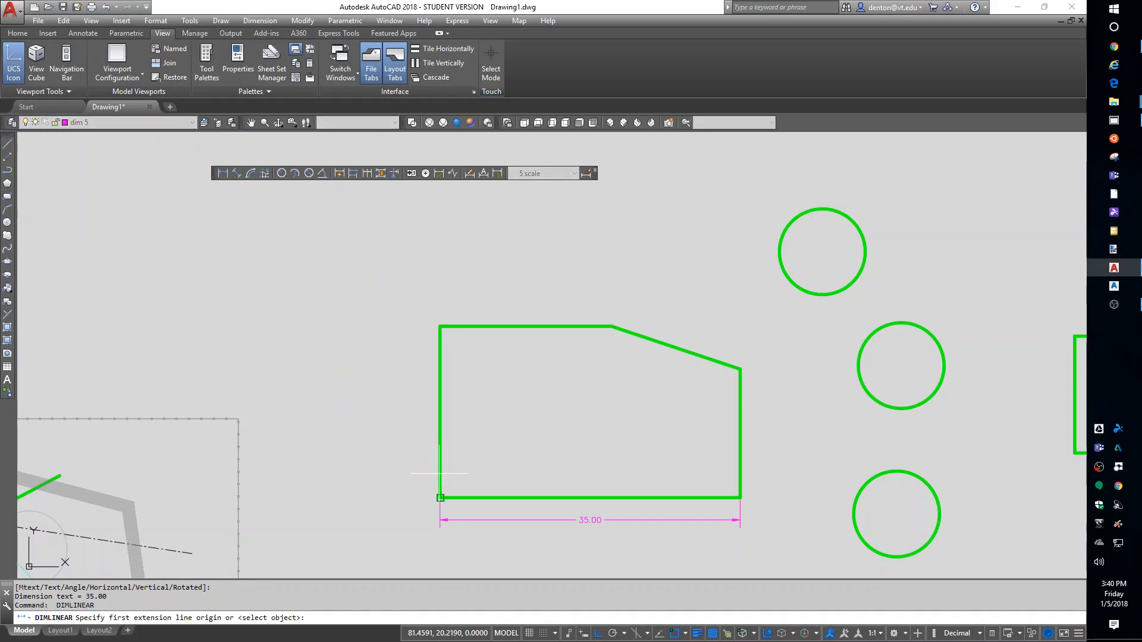
left_click(440, 498)
left_click(440, 326)
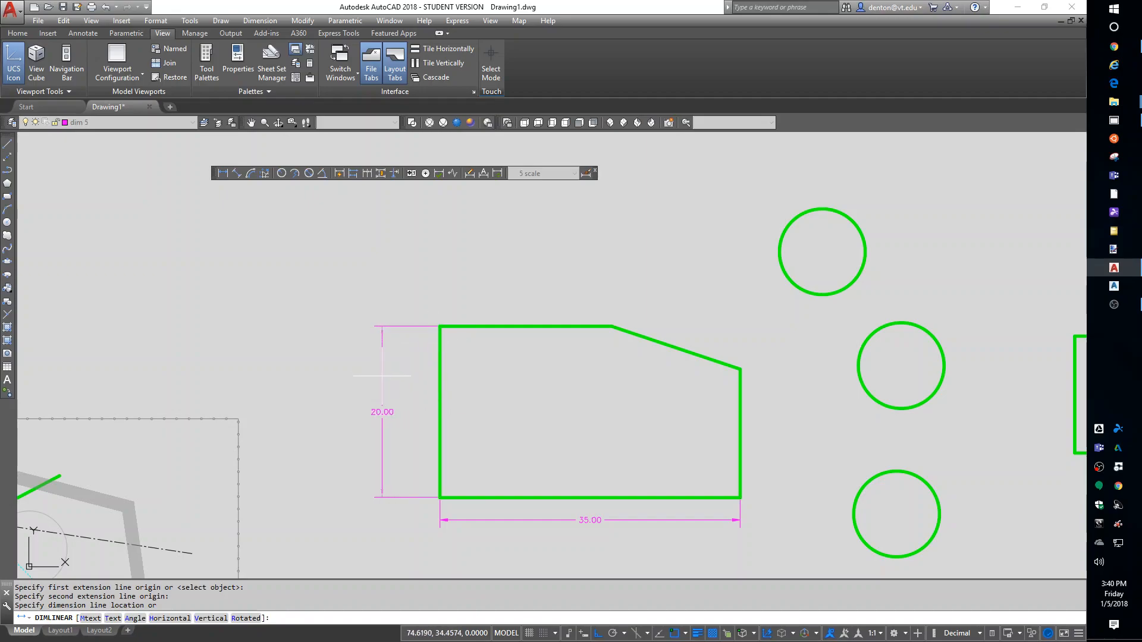
left_click(404, 376)
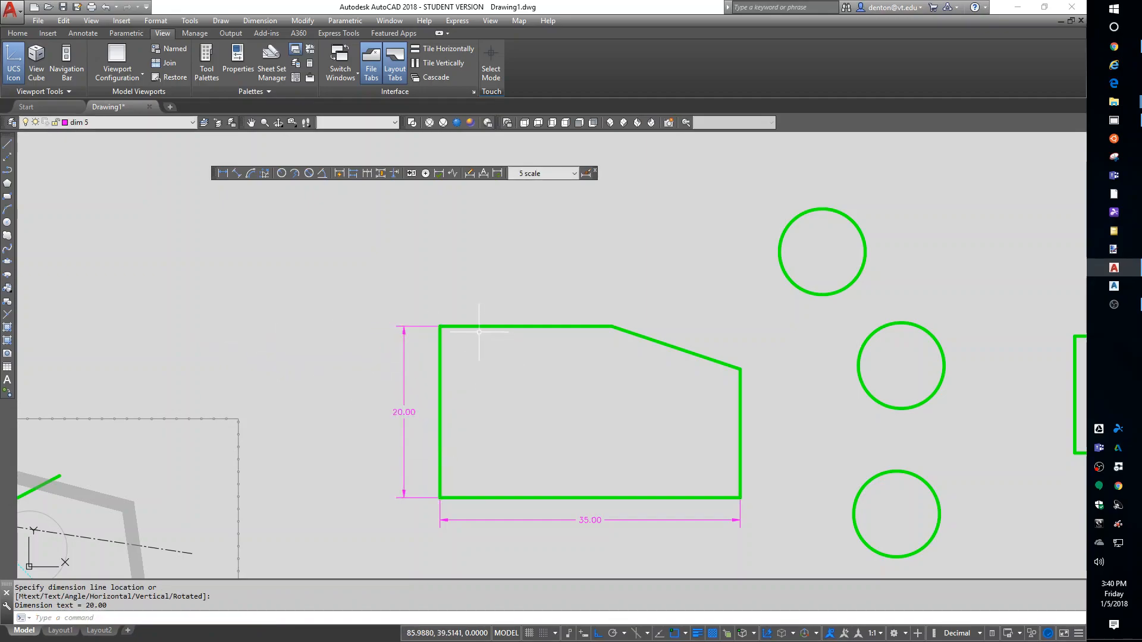
Toggle object snap off and on, and examine which object snap modes are enabled.
left_click(676, 634)
left_click(676, 636)
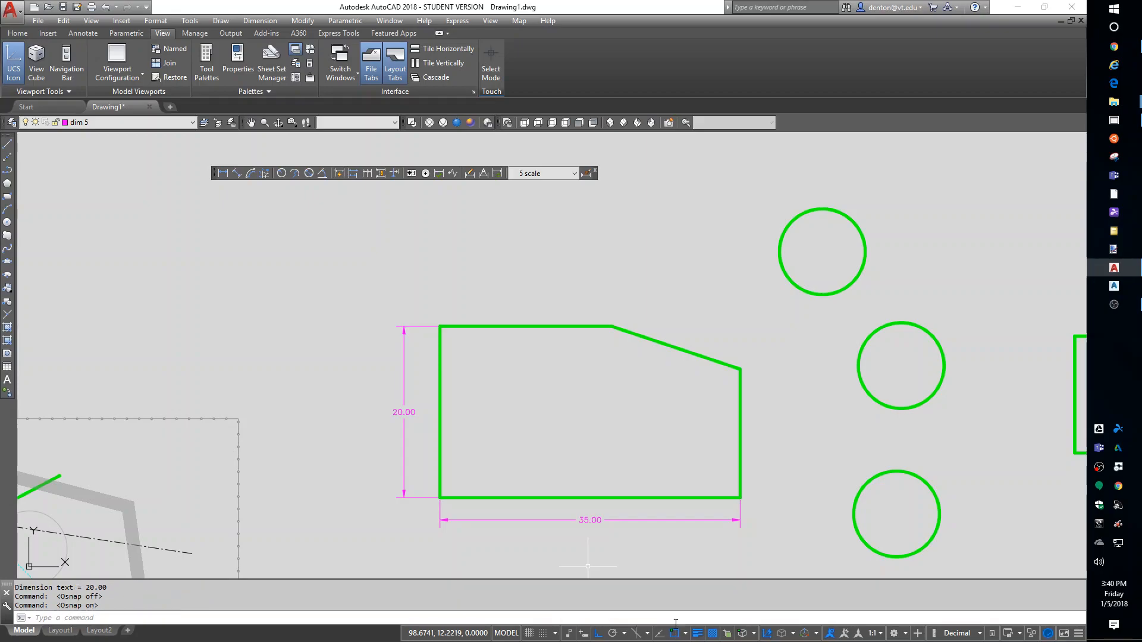
right_click(676, 636)
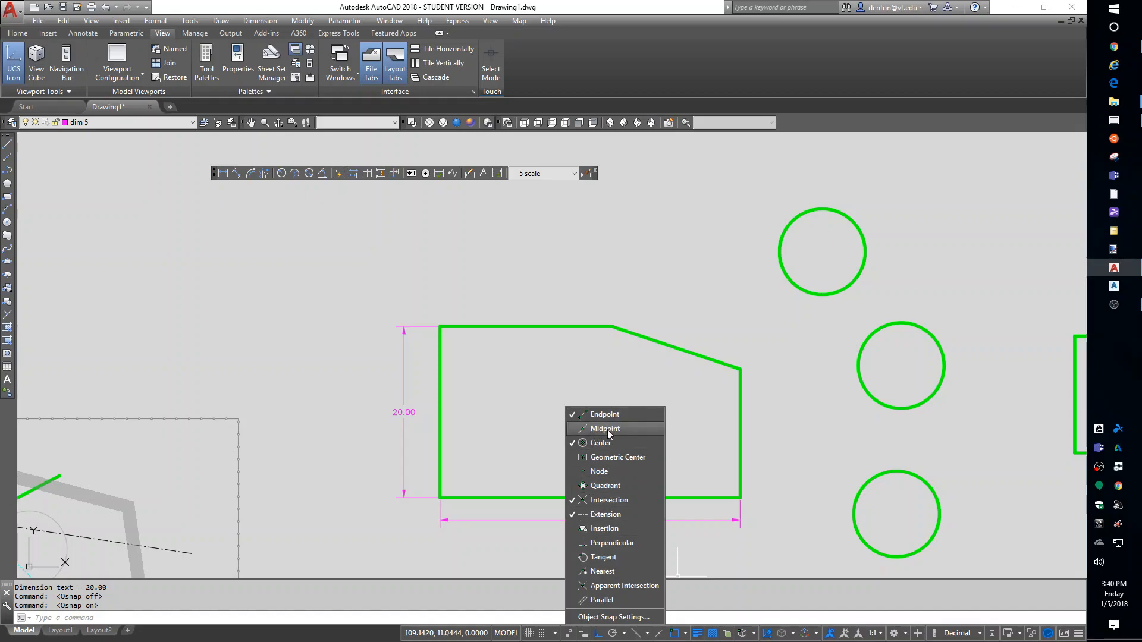
left_click(675, 638)
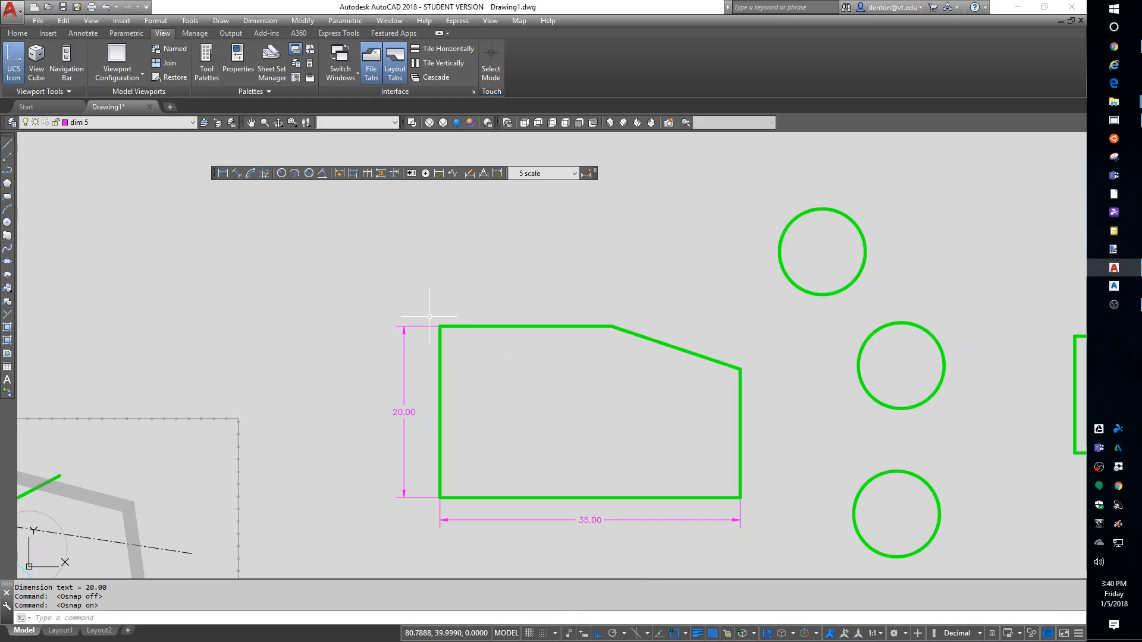
Place a linear dimension above the polygon's horizontal top edge.
left_click(223, 173)
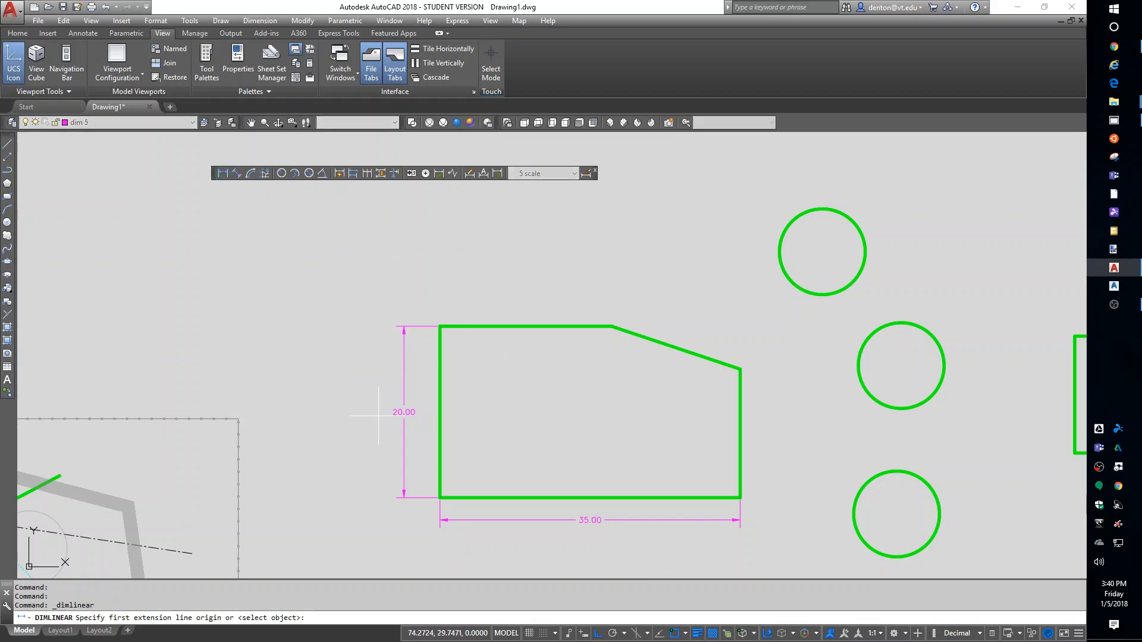
left_click(480, 326)
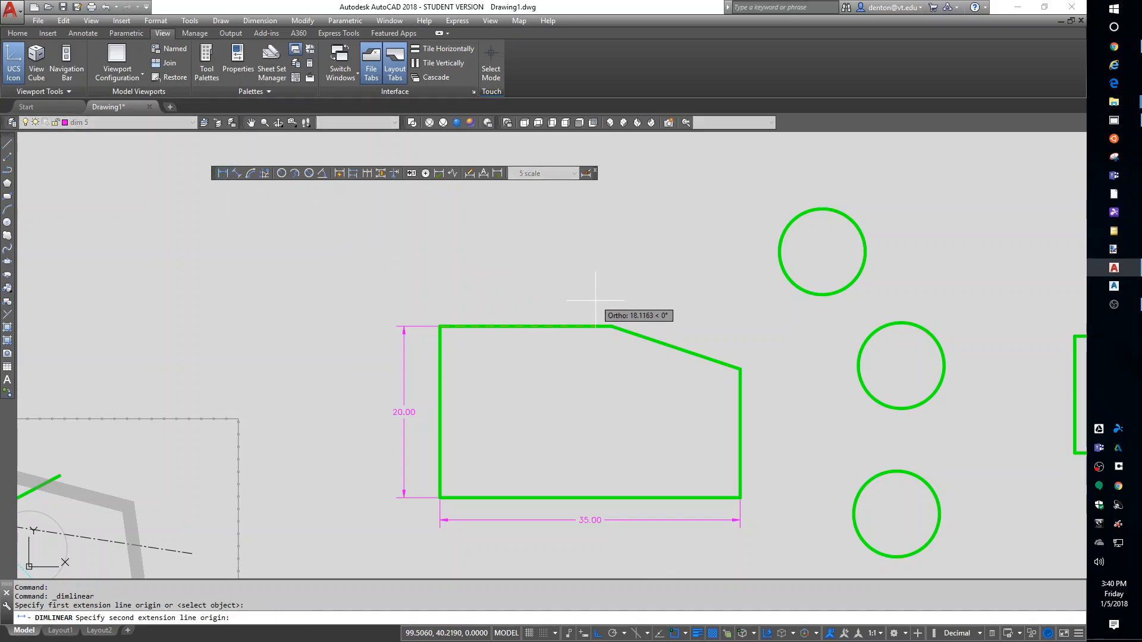
left_click(612, 326)
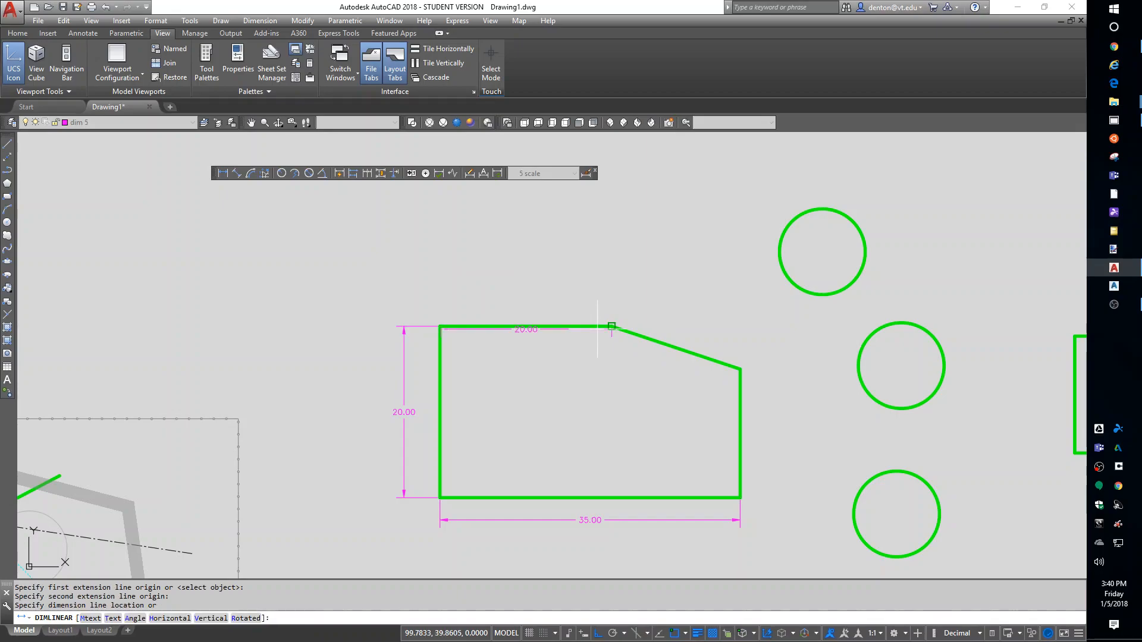
left_click(574, 303)
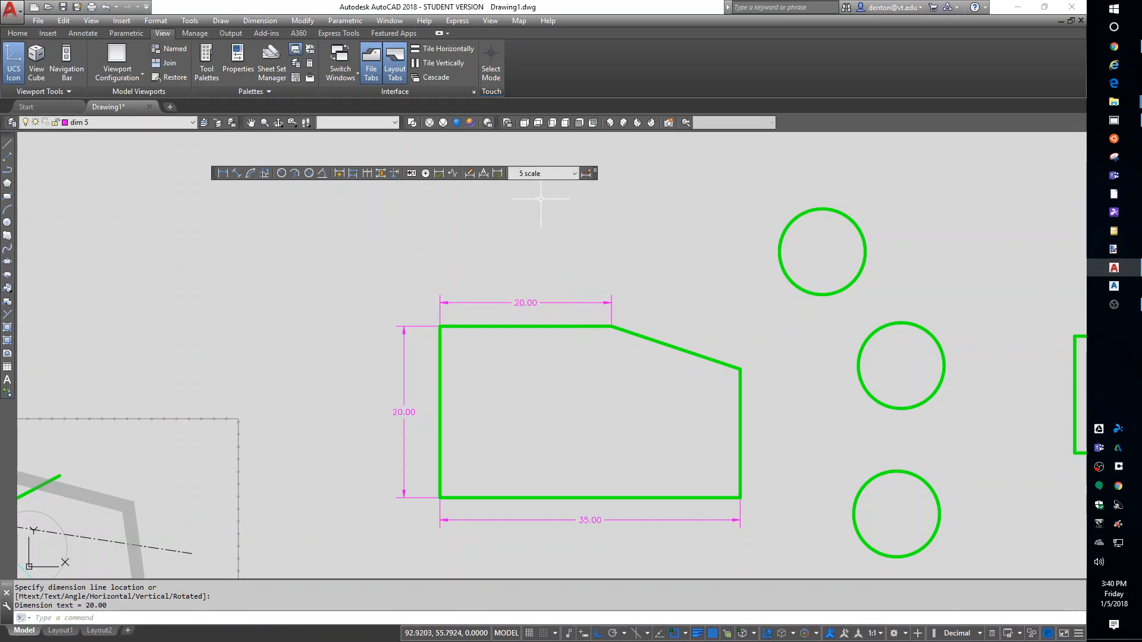
Continue the top-edge dimension to the lower end of the sloped edge, and delete that continued dimension.
left_click(367, 174)
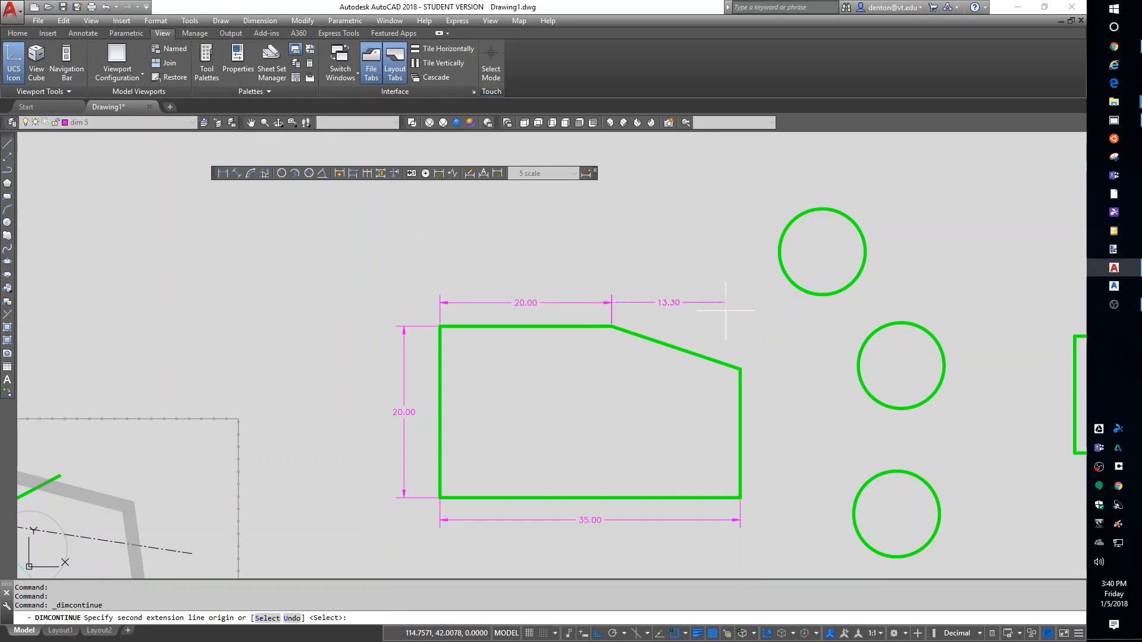
left_click(740, 369)
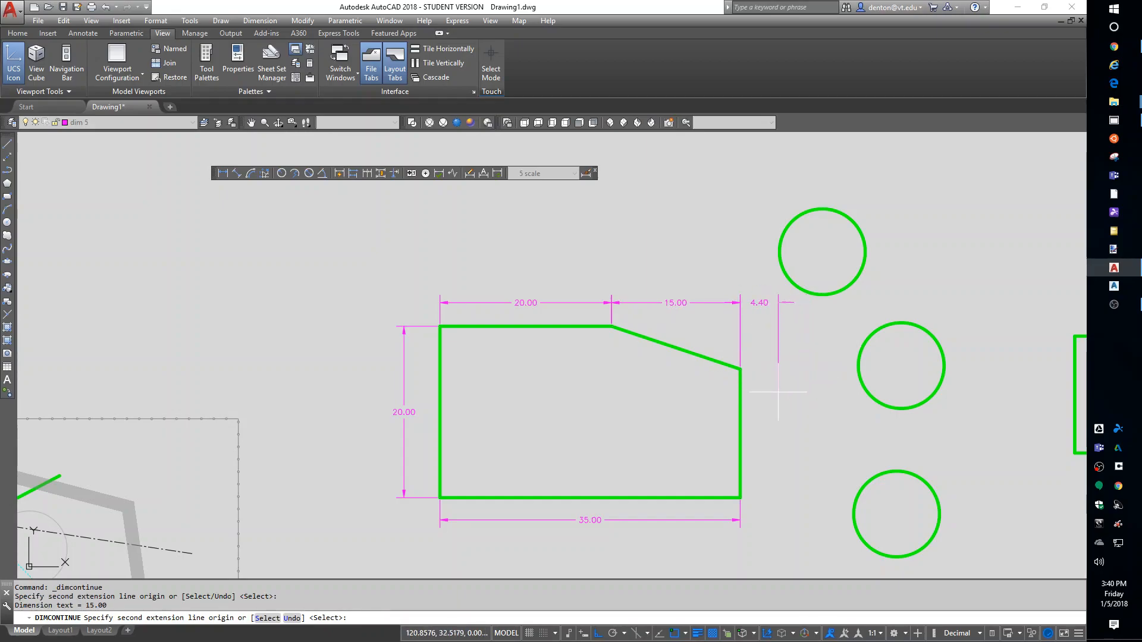
key("Return")
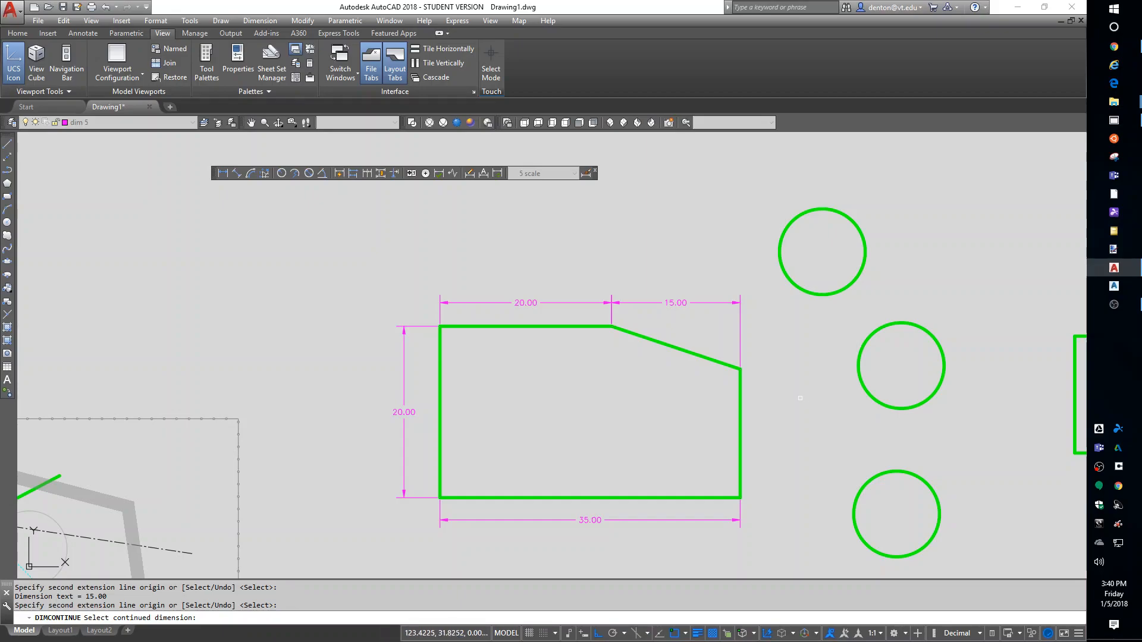
key("Return")
left_click(690, 303)
key("Delete")
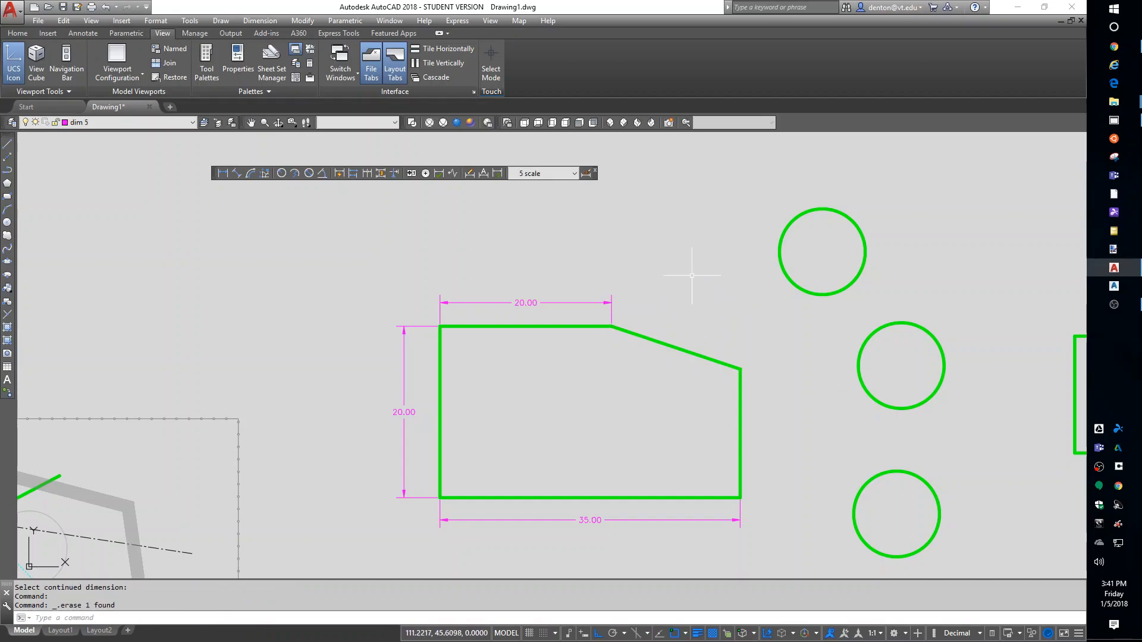
Place a horizontal linear dimension across the polygon's sloped edge, lined up with the existing top-edge dimension.
left_click(220, 174)
left_click(612, 326)
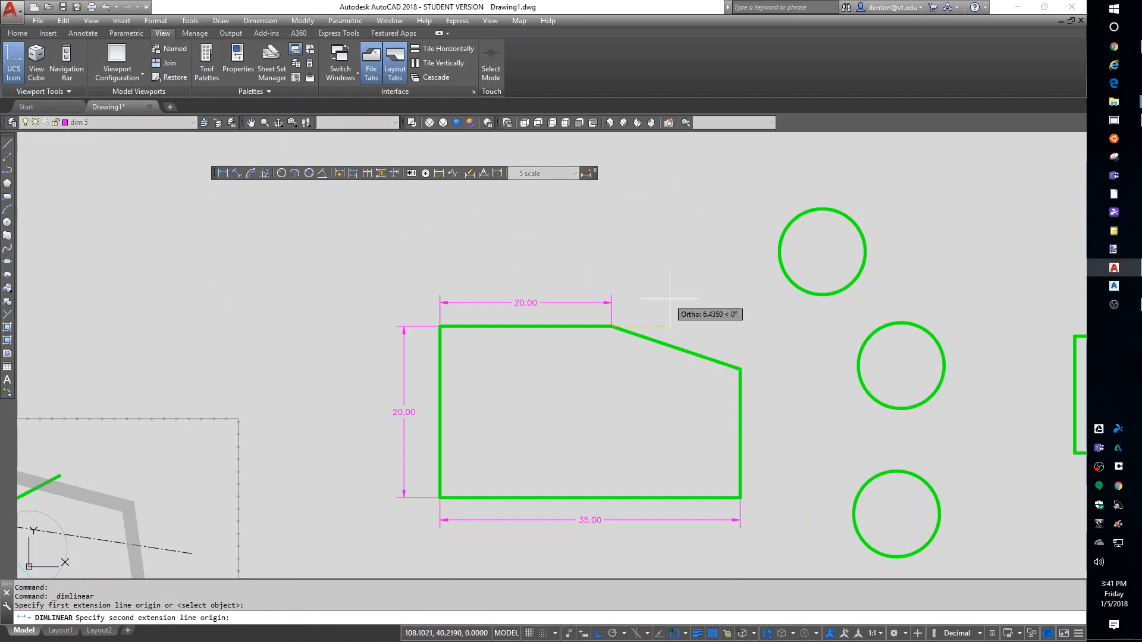
left_click(741, 369)
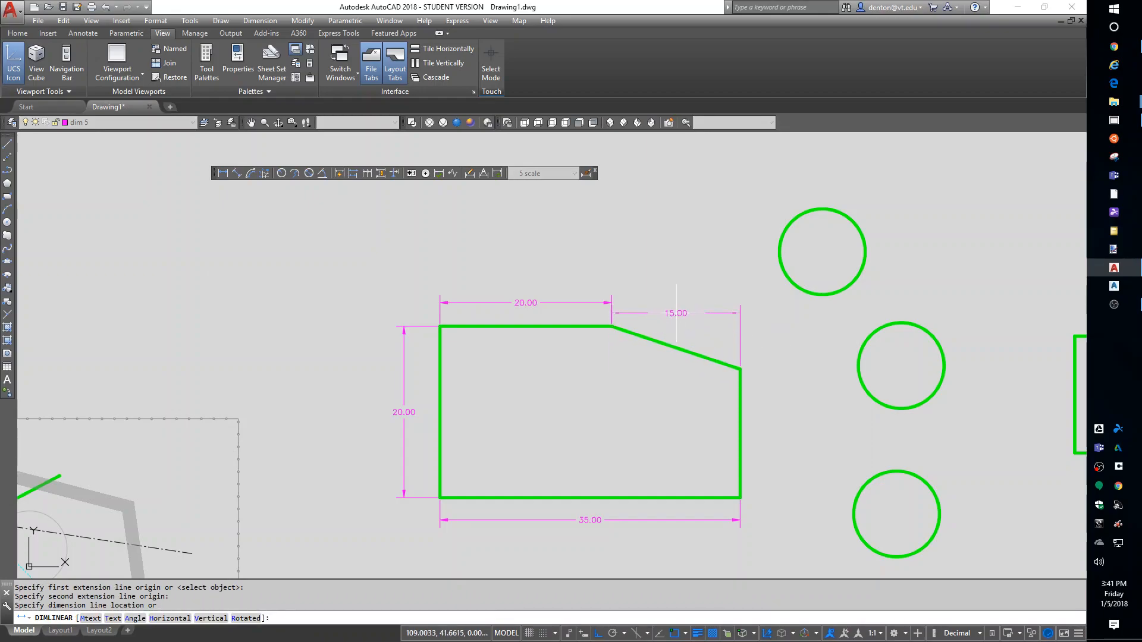
left_click(611, 302)
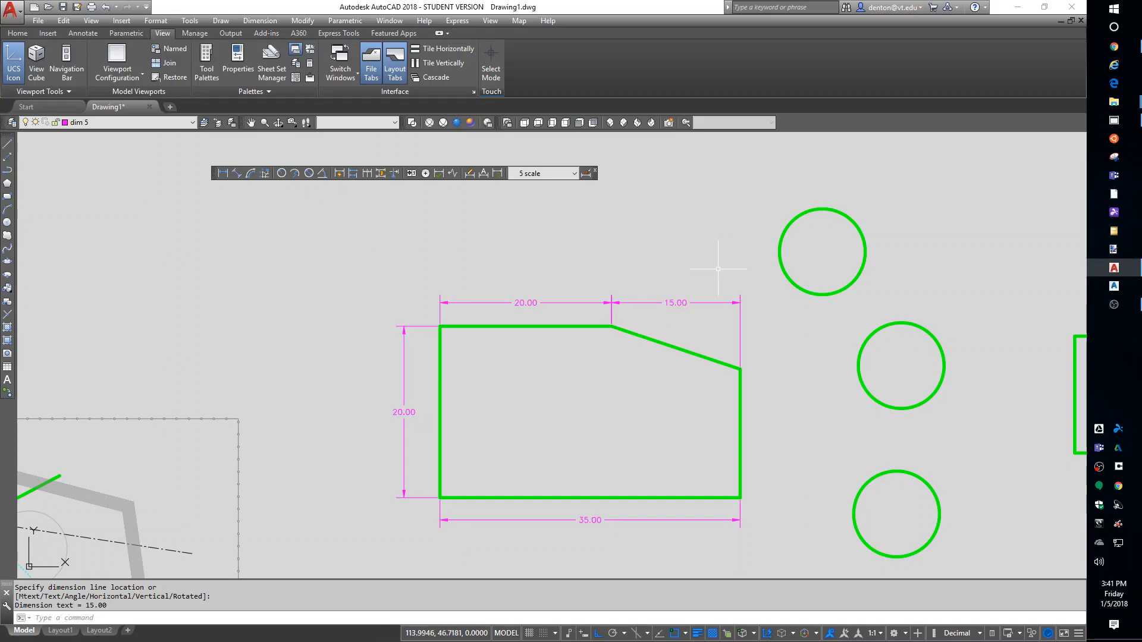
Place an overall horizontal linear dimension of the polygon's full width above the two upper dimensions.
left_click(223, 173)
left_click(440, 326)
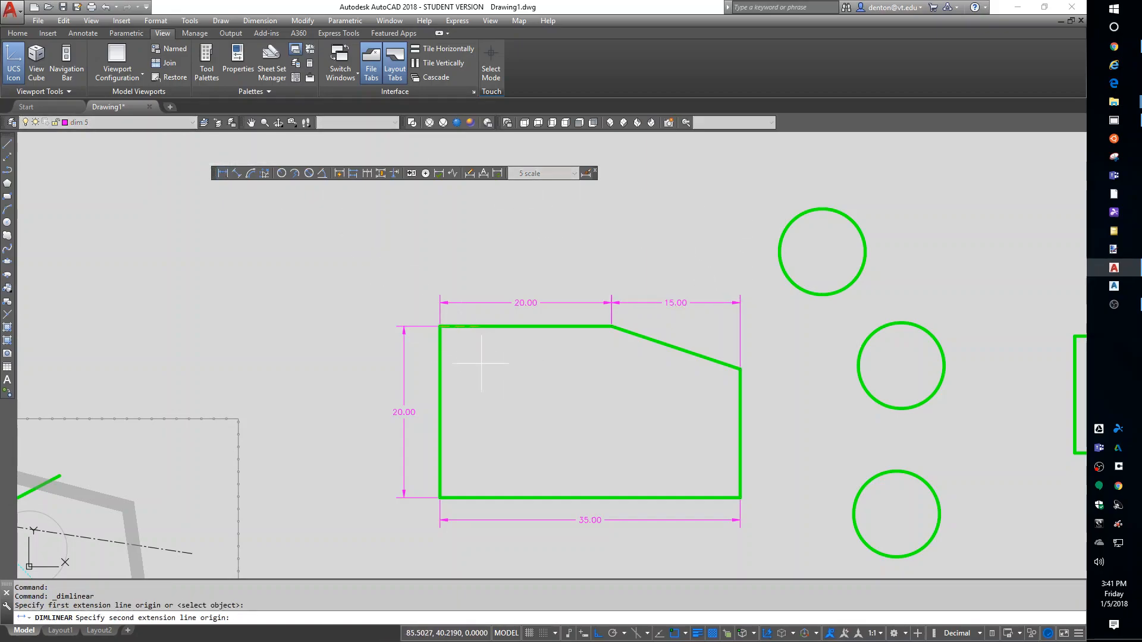
left_click(741, 369)
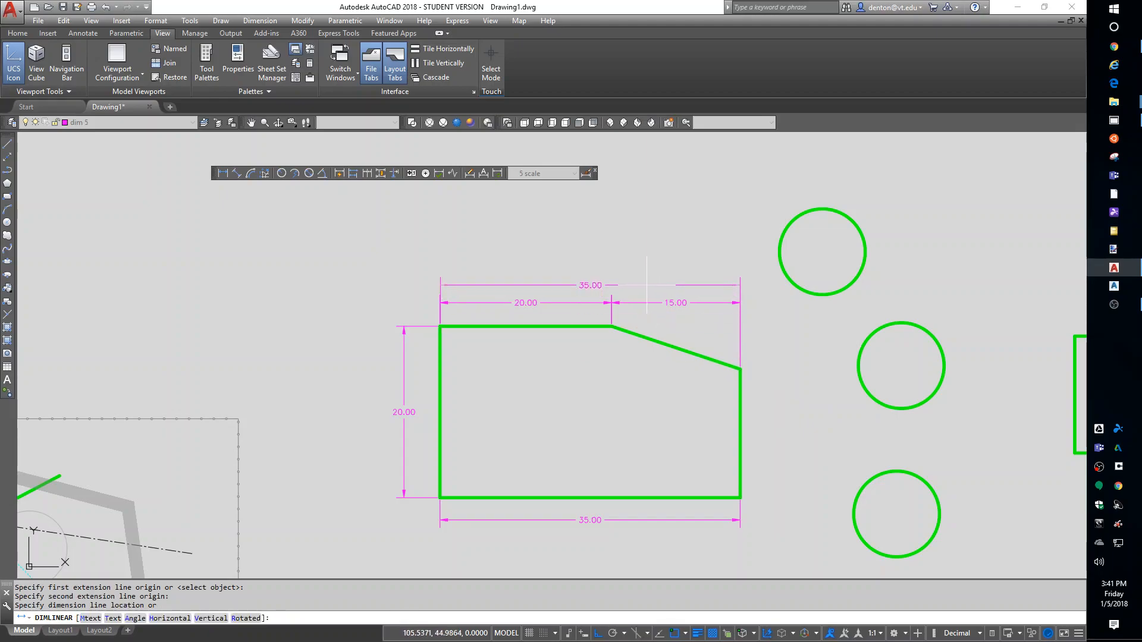
left_click(655, 286)
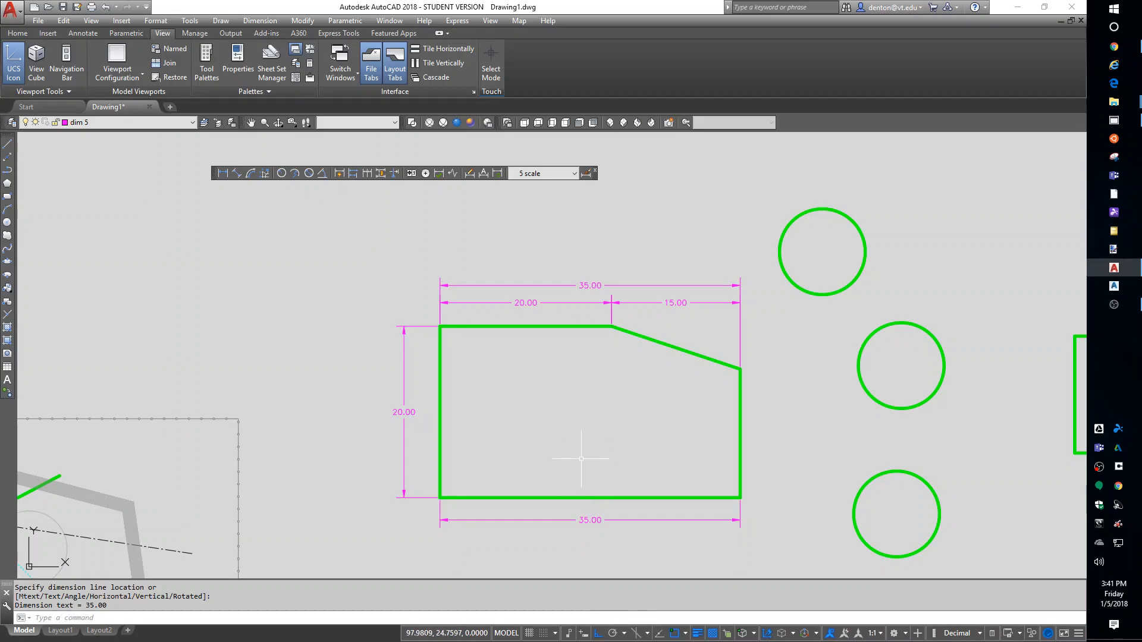
Delete the overall width dimension below the polygon's bottom edge.
left_click(637, 549)
left_click(584, 519)
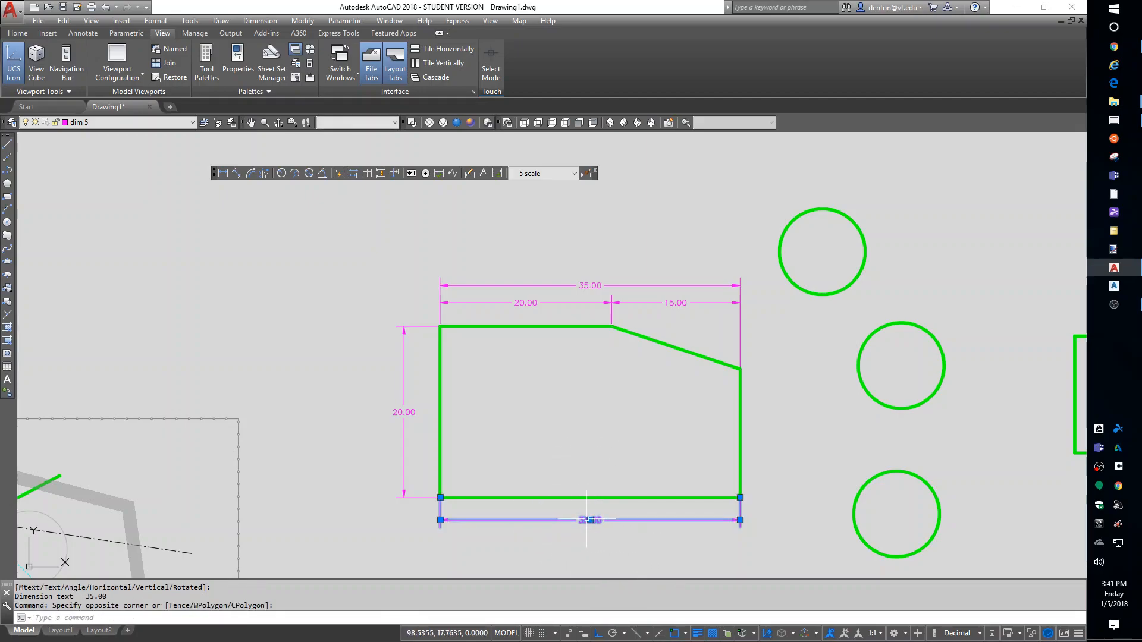
key("Delete")
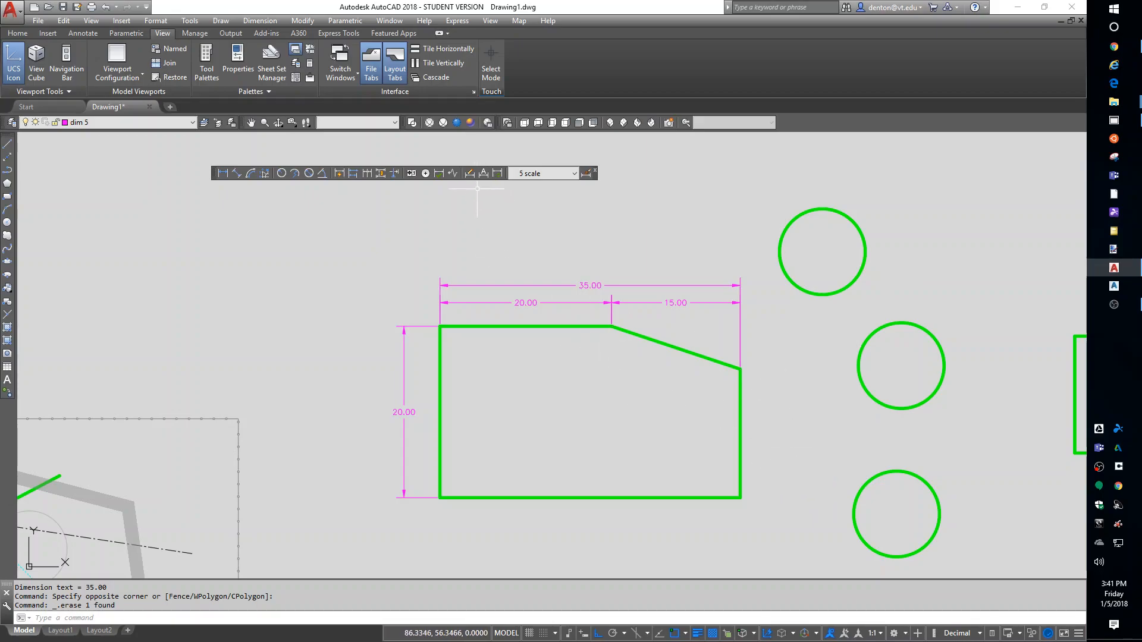
Place a vertical linear dimension to the right of the polygon's right edge.
left_click(224, 173)
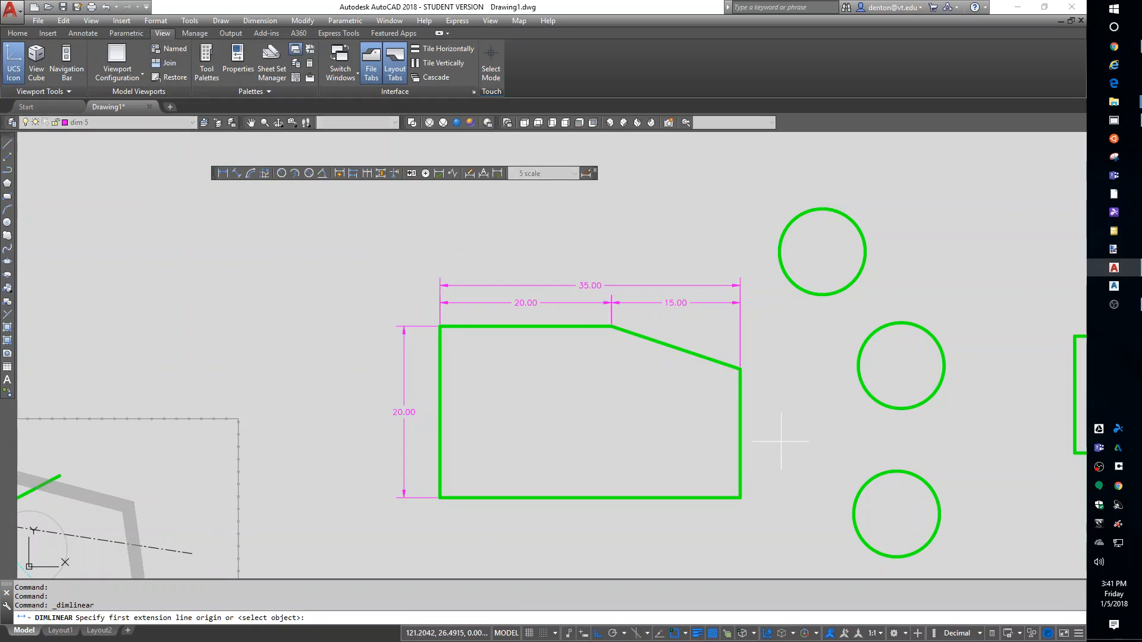
left_click(741, 369)
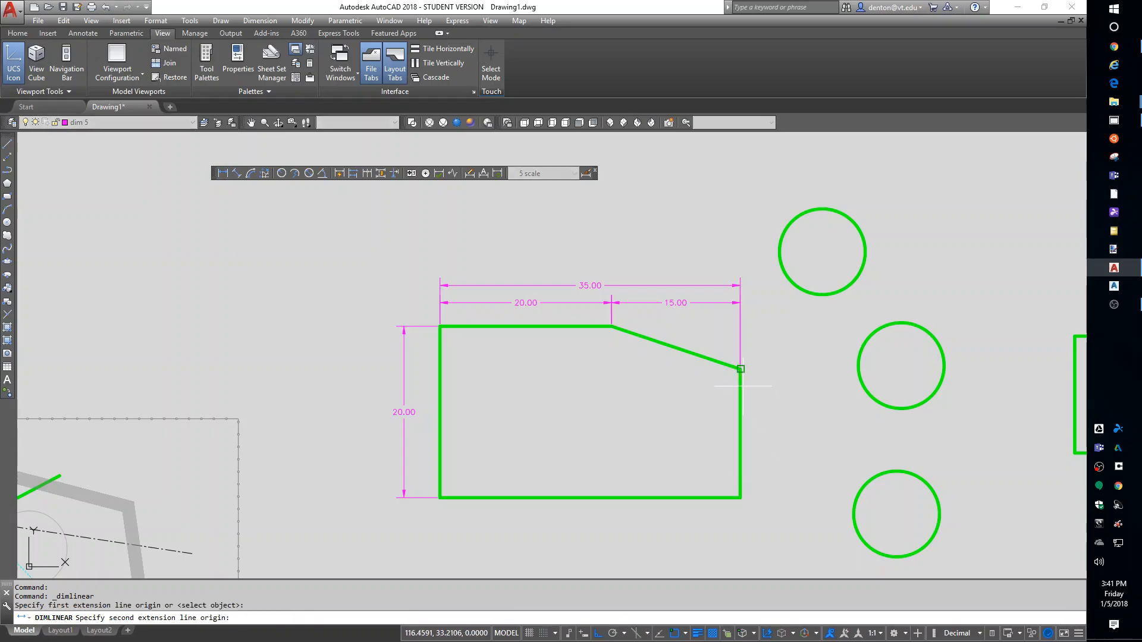
left_click(740, 498)
left_click(759, 464)
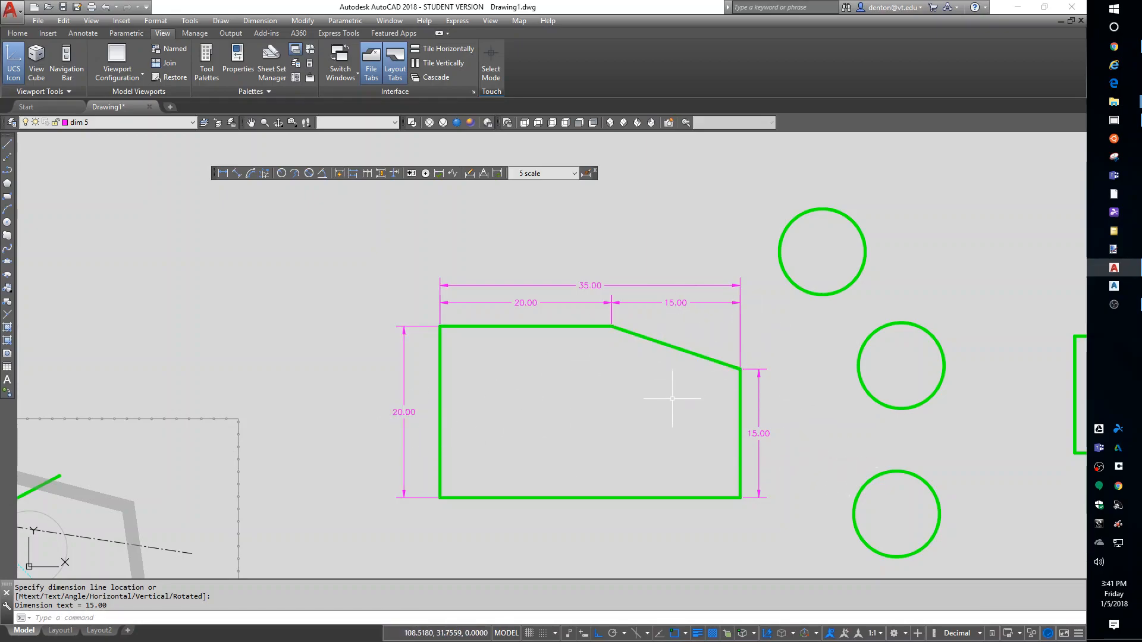
Place a vertical linear dimension for the sloped edge's height, lined up with the right-edge dimension.
left_click(223, 173)
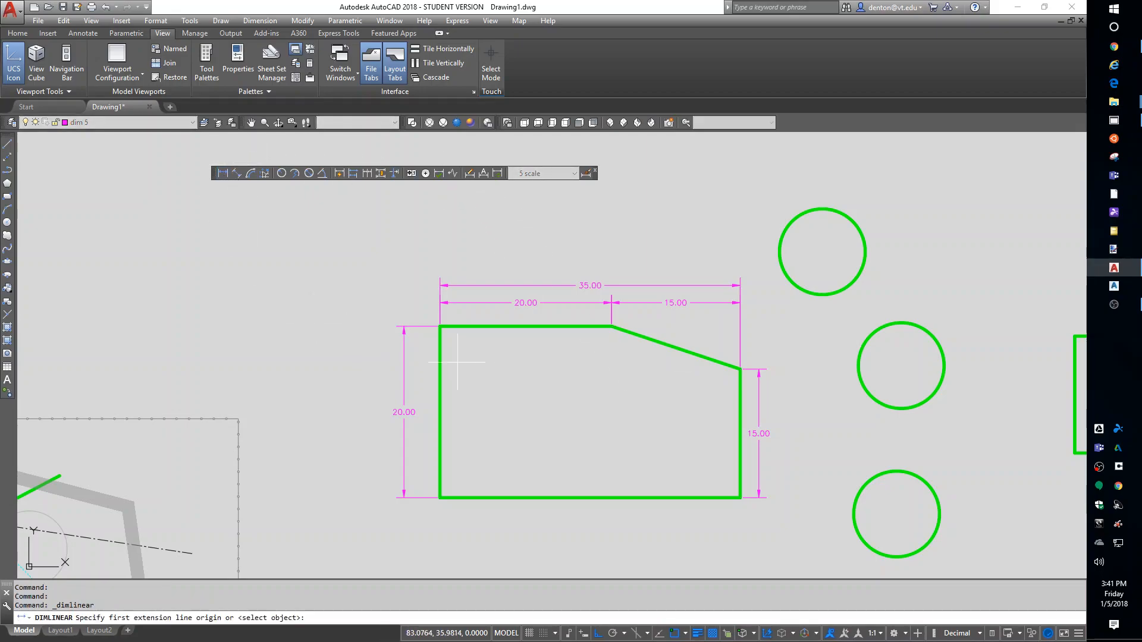
left_click(625, 331)
left_click(739, 369)
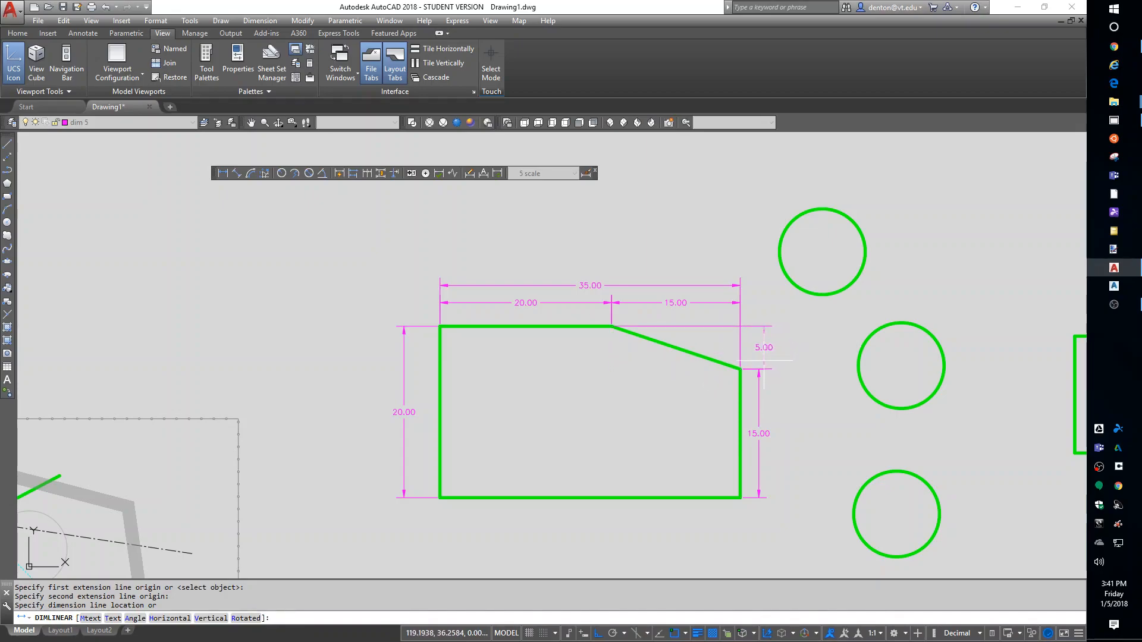
left_click(759, 367)
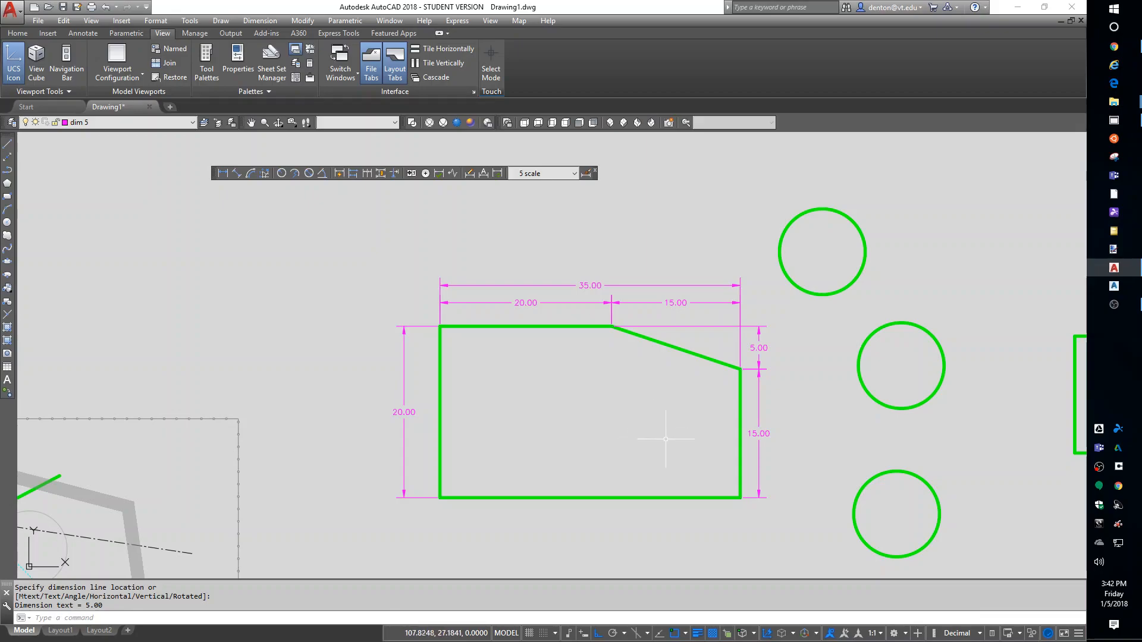
Make the dim 10 layer current and turn off the dim 5 layer.
left_click(122, 122)
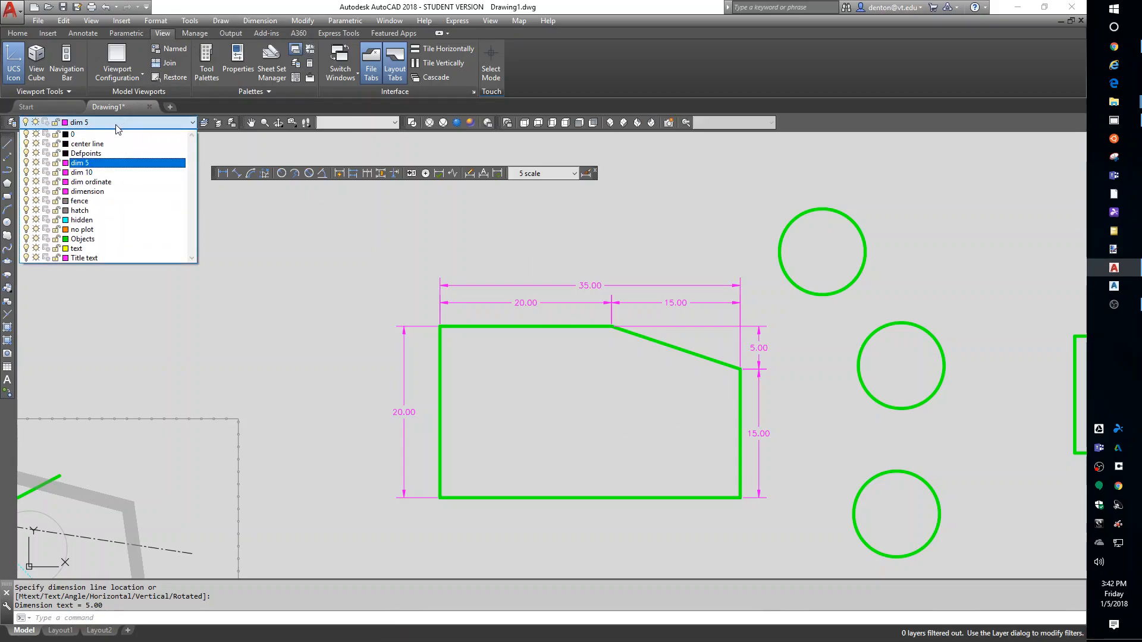
left_click(89, 172)
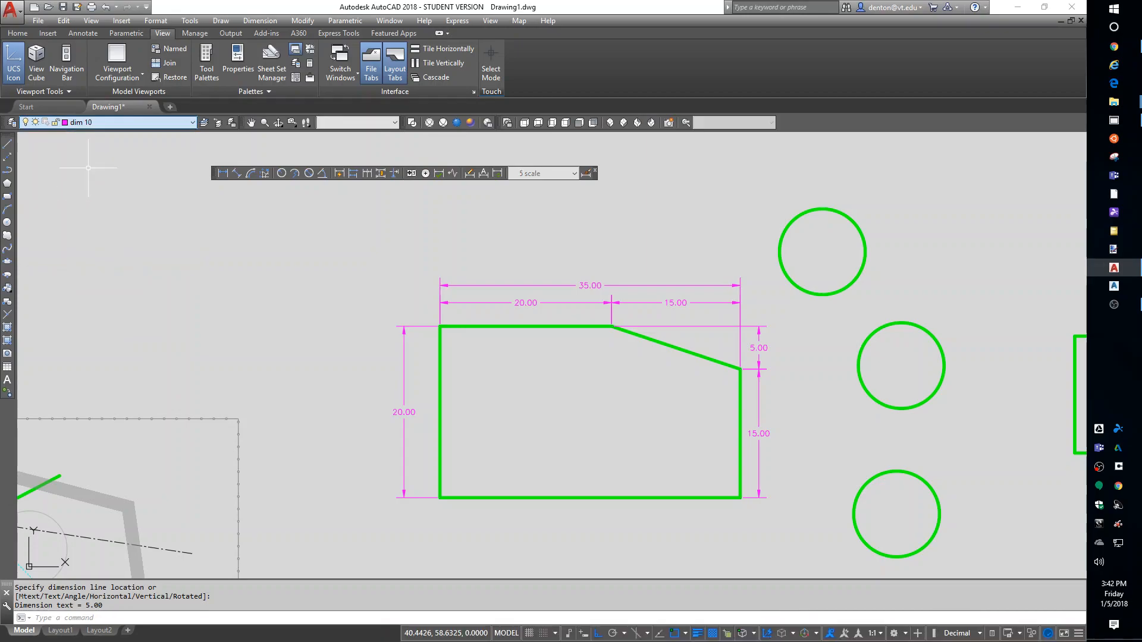
left_click(112, 124)
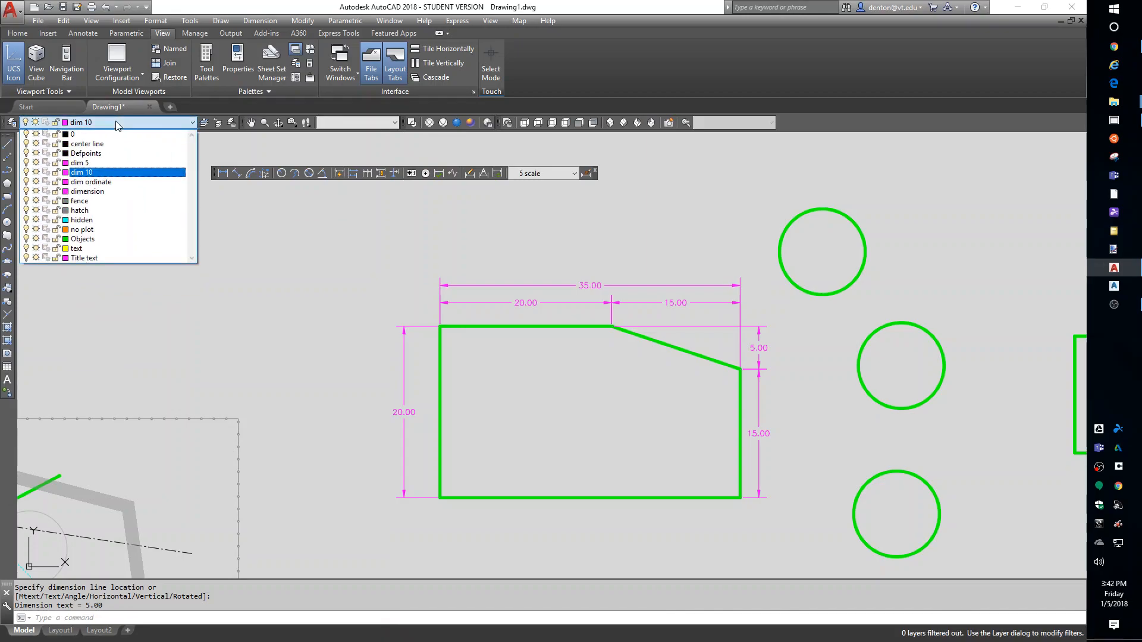
left_click(26, 166)
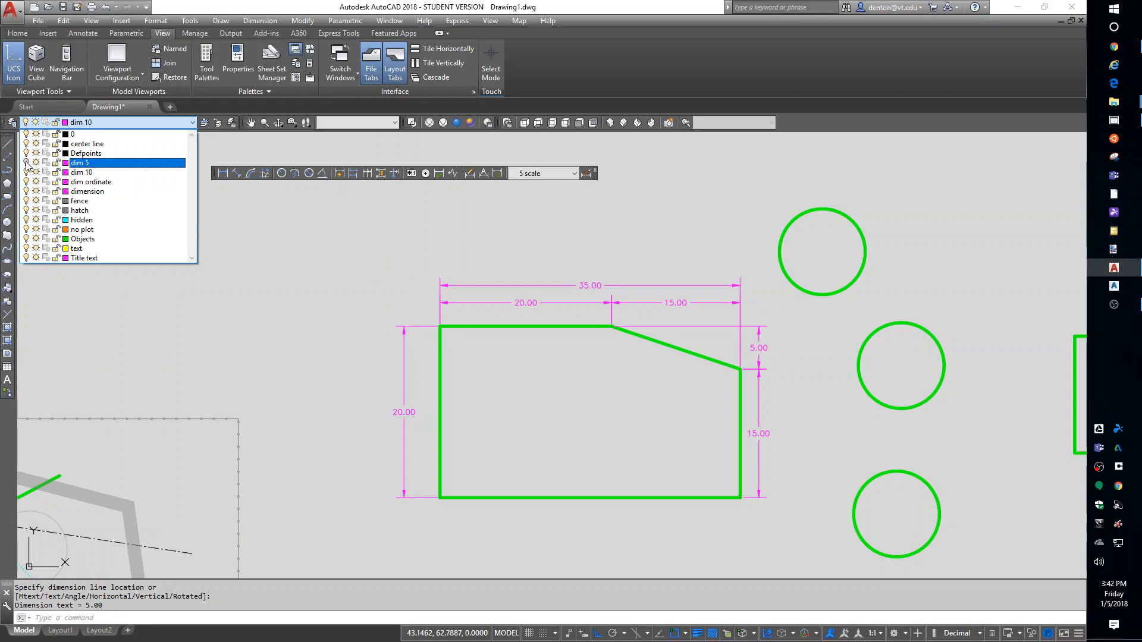
left_click(98, 332)
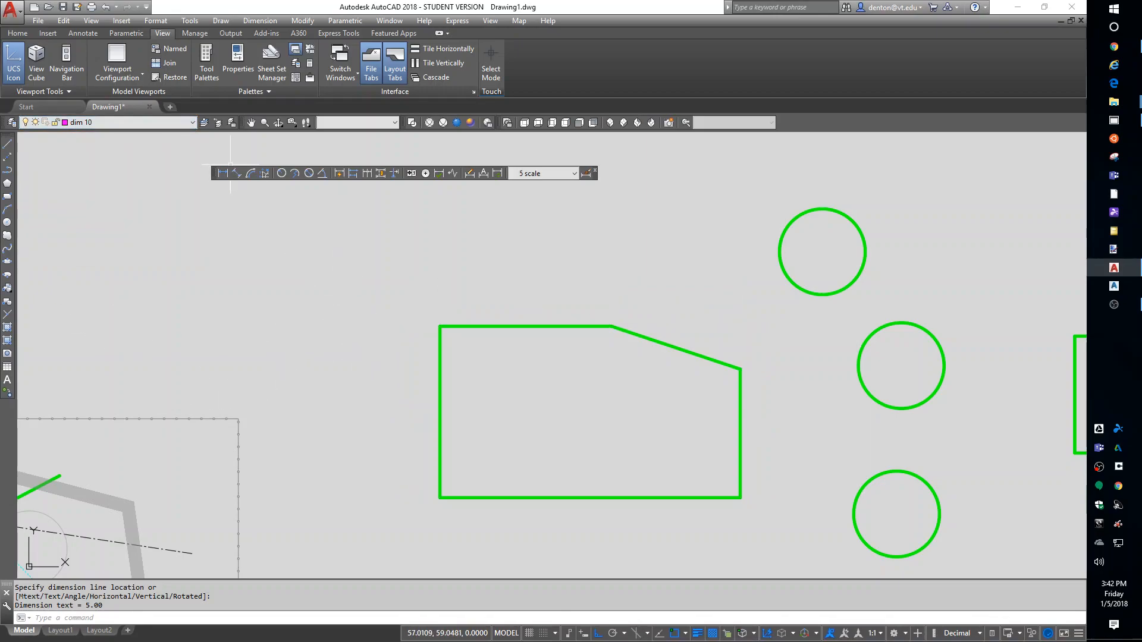
Set the dimension style to 10 scale and place a vertical linear dimension to the left of the polygon's left edge.
left_click(570, 179)
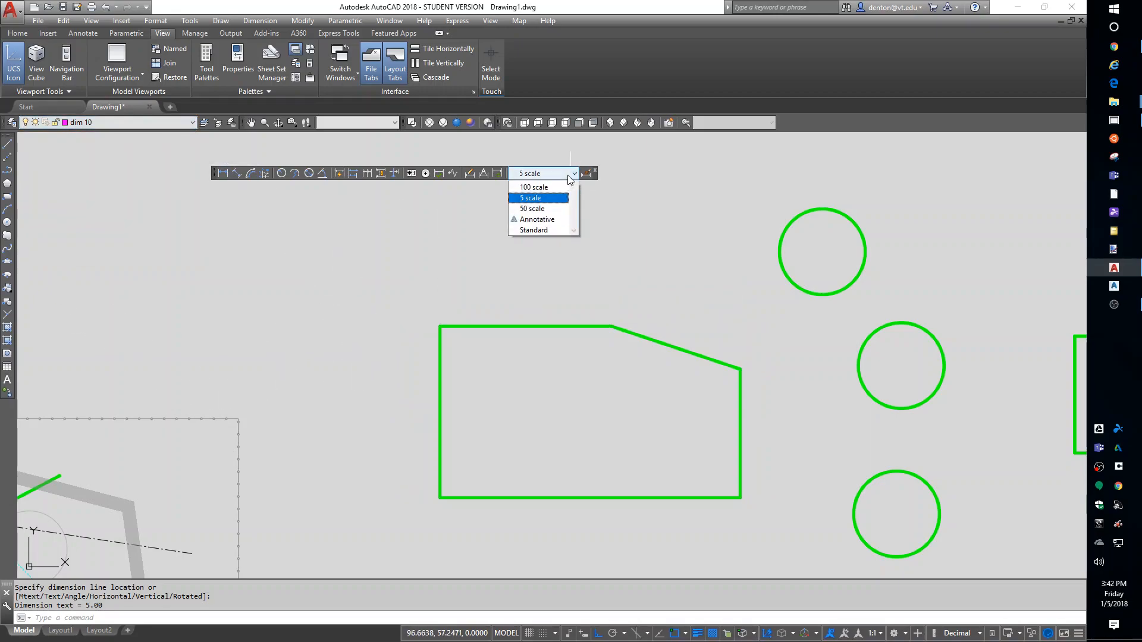
left_click(562, 185)
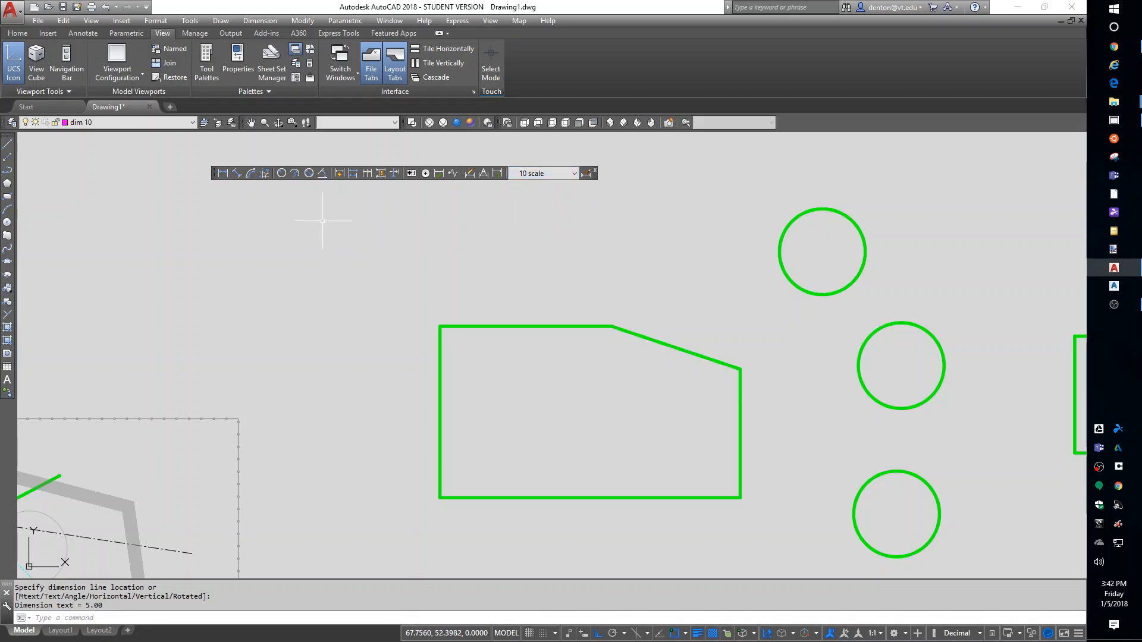
left_click(223, 173)
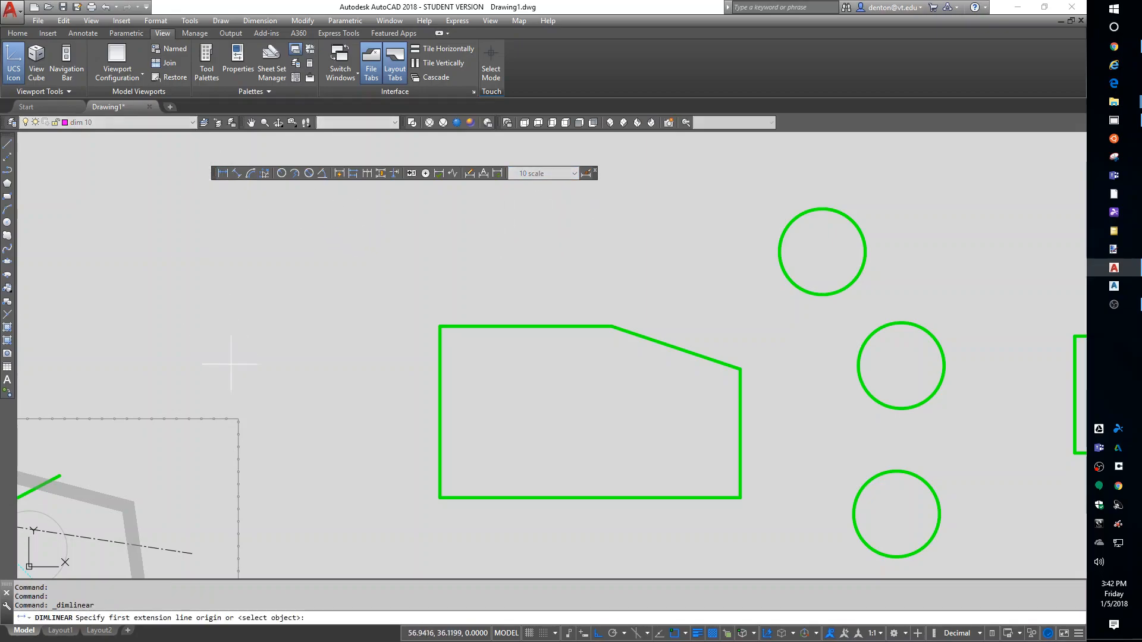
left_click(440, 498)
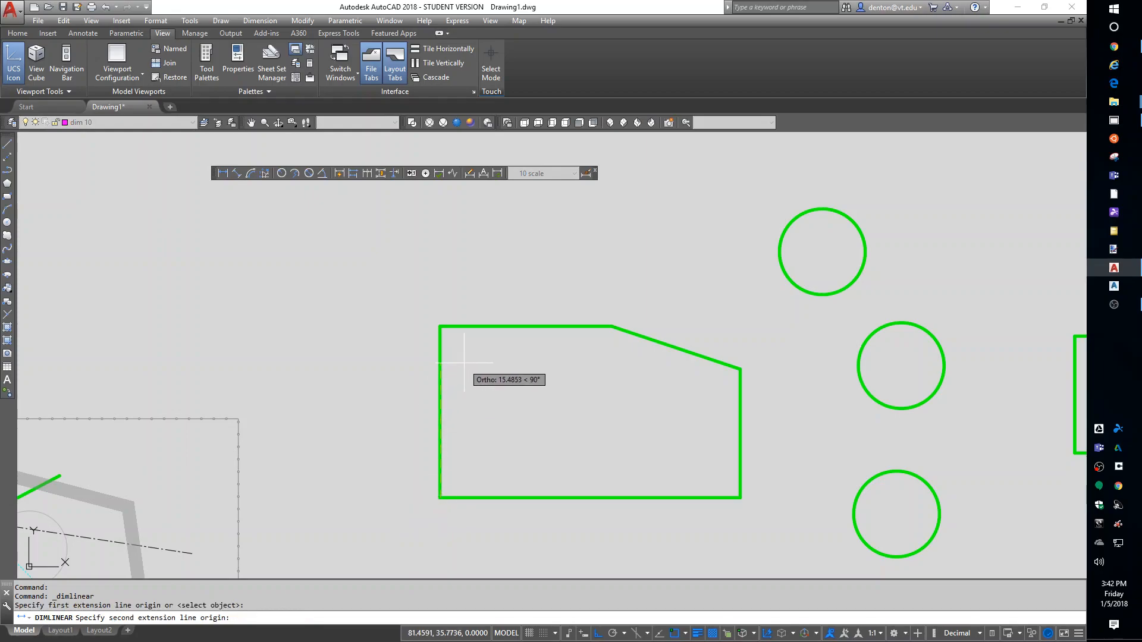
left_click(440, 326)
left_click(397, 356)
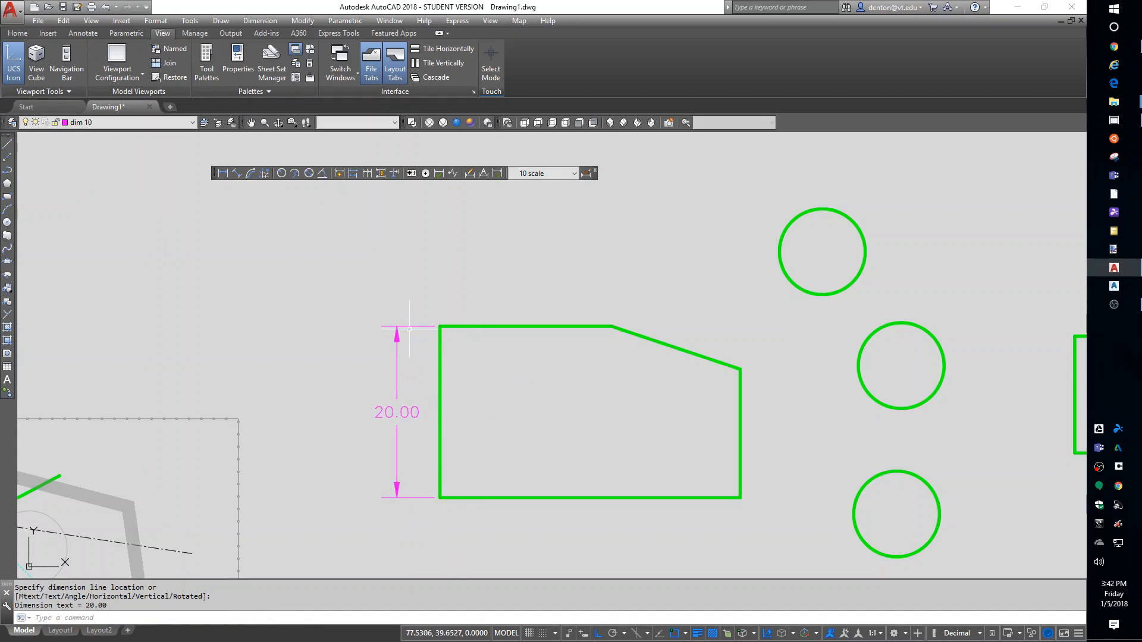
Repeat the linear dimension to dimension the polygon's horizontal top edge, placing it above the edge.
right_click(458, 254)
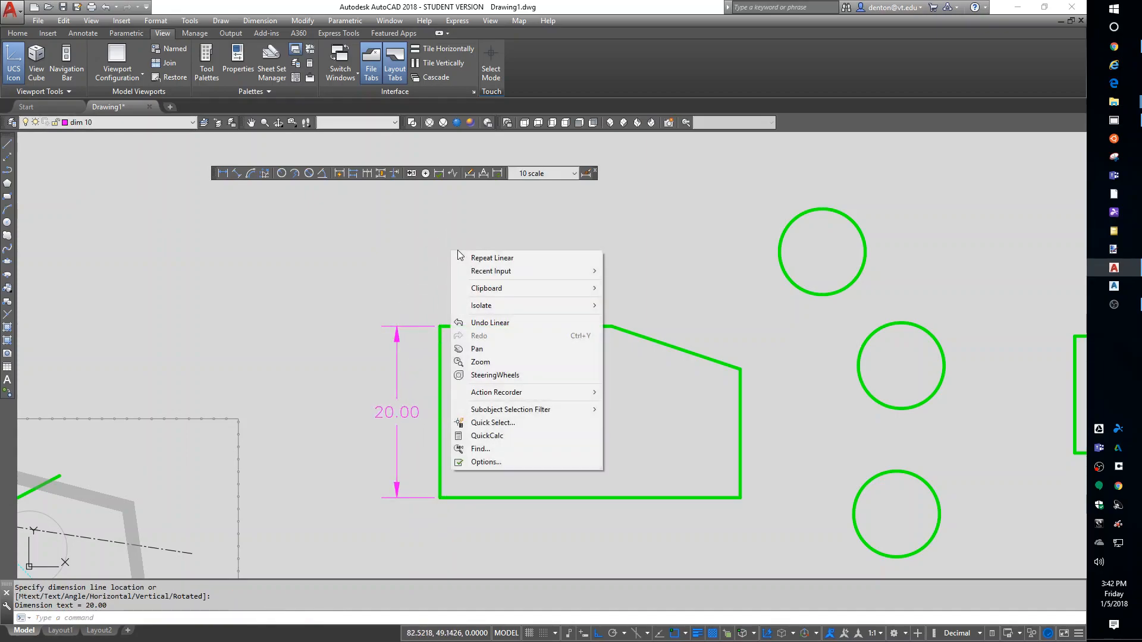
left_click(494, 259)
left_click(471, 326)
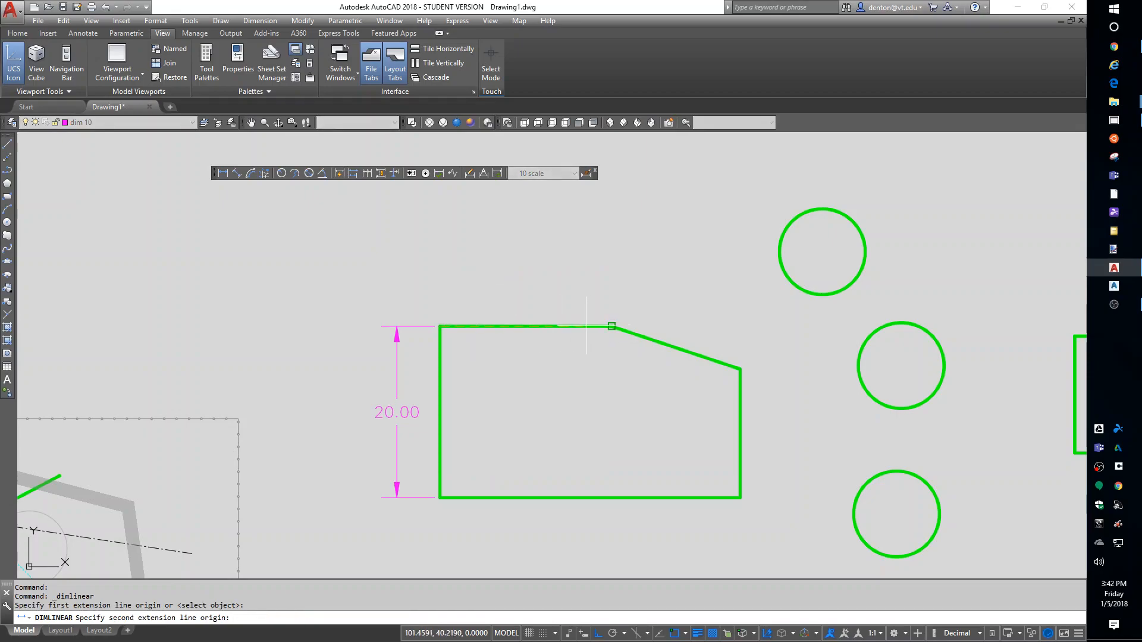
left_click(610, 326)
left_click(606, 295)
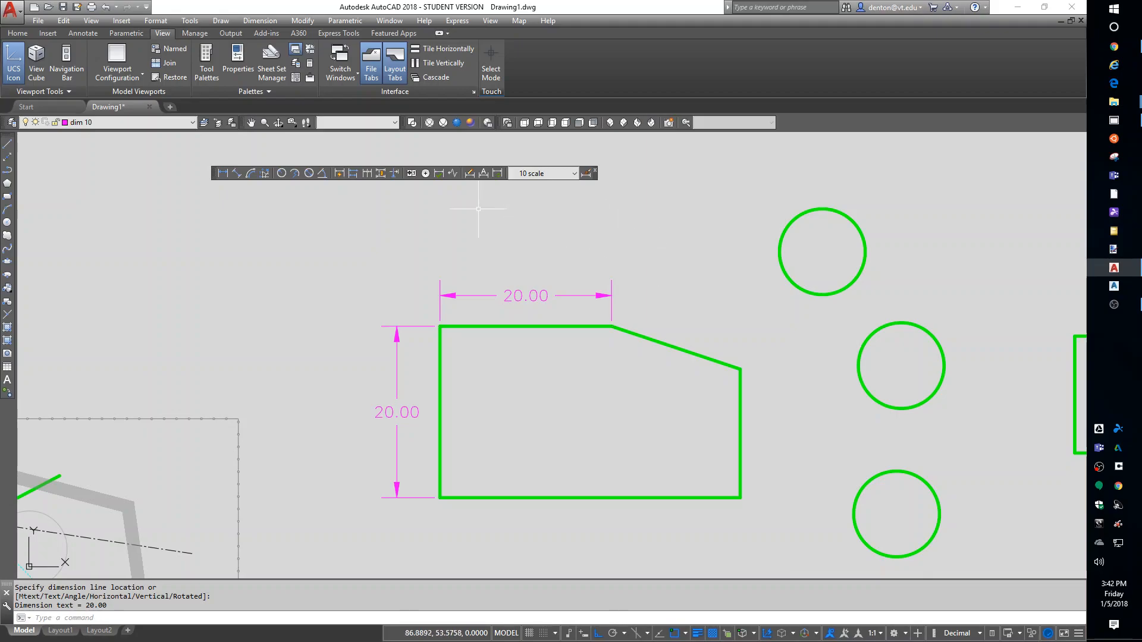
Continue the top-edge dimension to the lower end of the sloped edge with Continue Dimension.
left_click(368, 174)
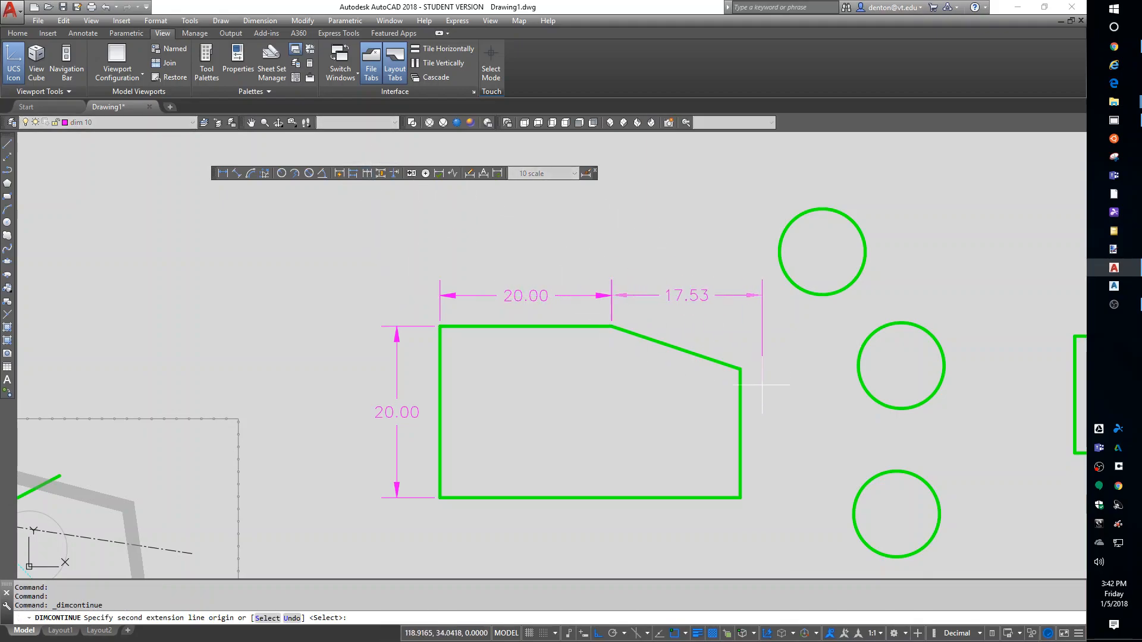
left_click(740, 369)
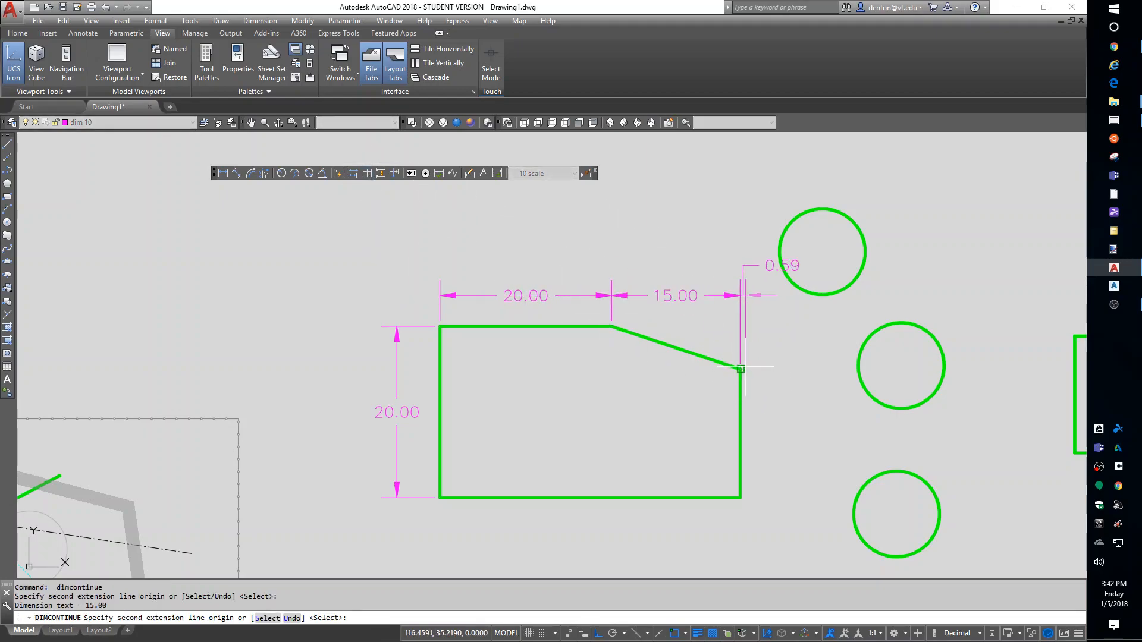
key("Return")
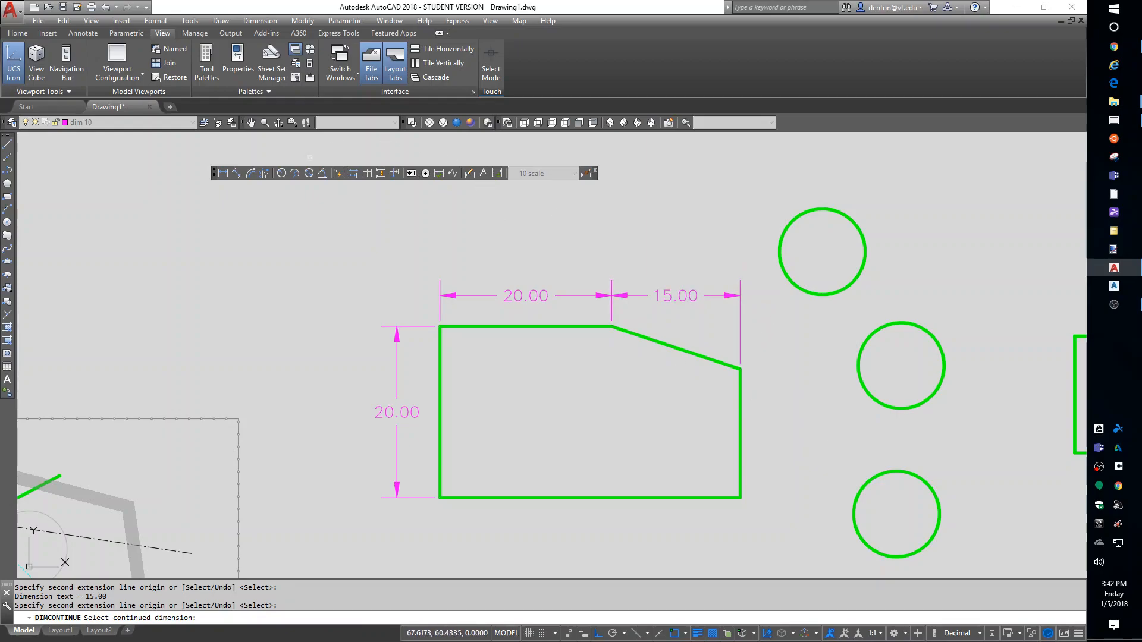
Dimension the polygon's right edge in the 10 scale style with a vertical linear dimension placed outside the shape.
left_click(222, 173)
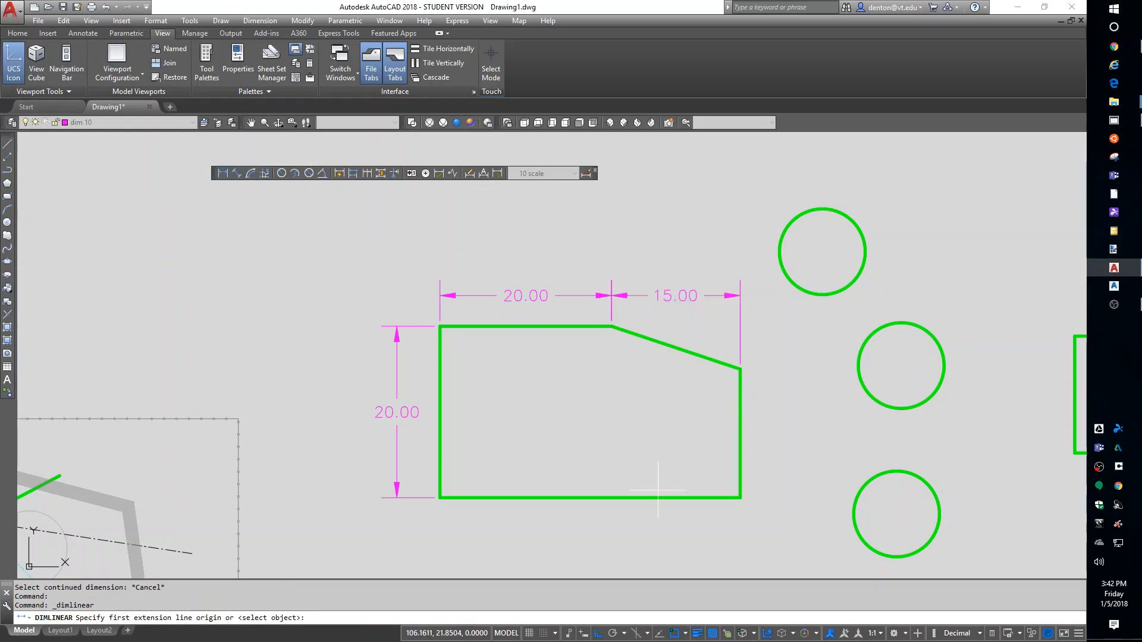
left_click(741, 498)
left_click(741, 368)
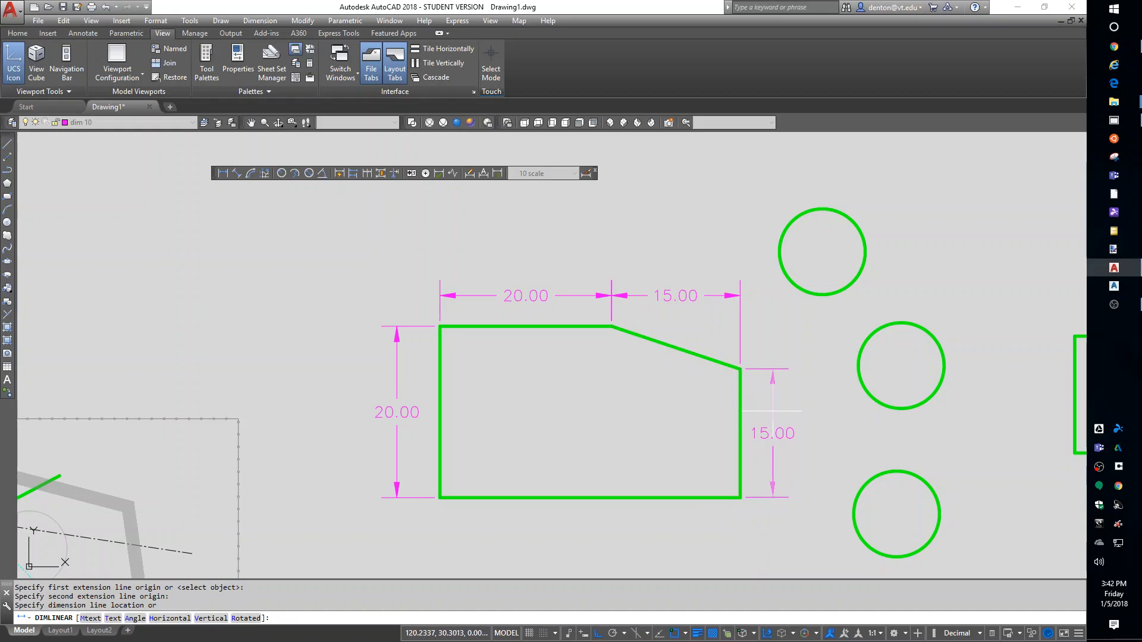
left_click(774, 412)
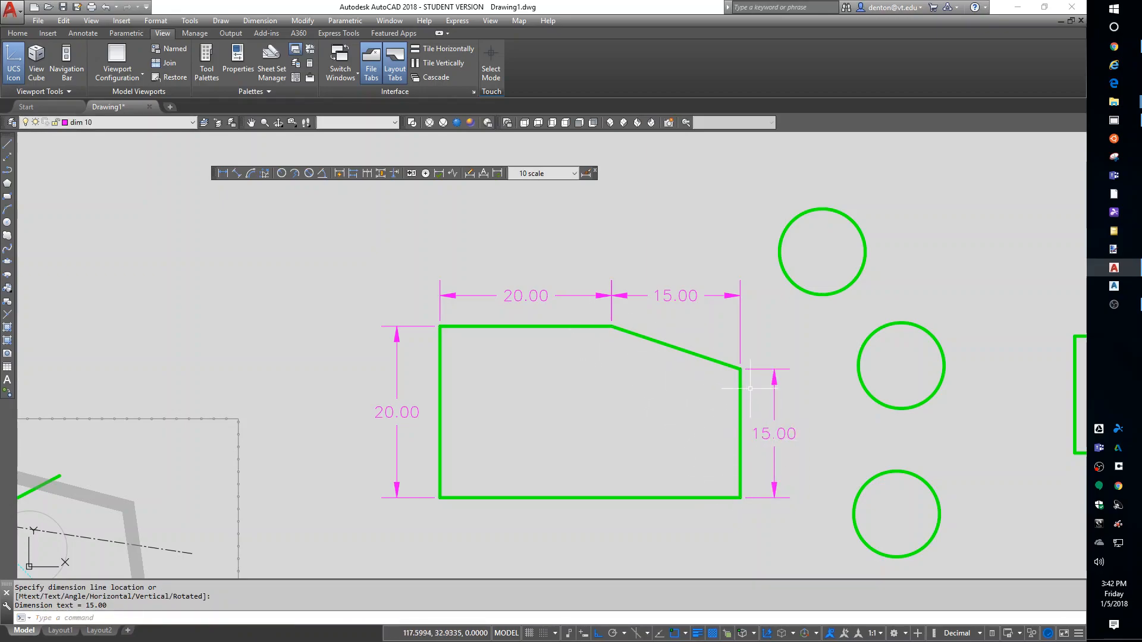
Place an aligned dimension along the sloped edge, on the inside of the polygon.
left_click(237, 174)
left_click(613, 332)
left_click(729, 370)
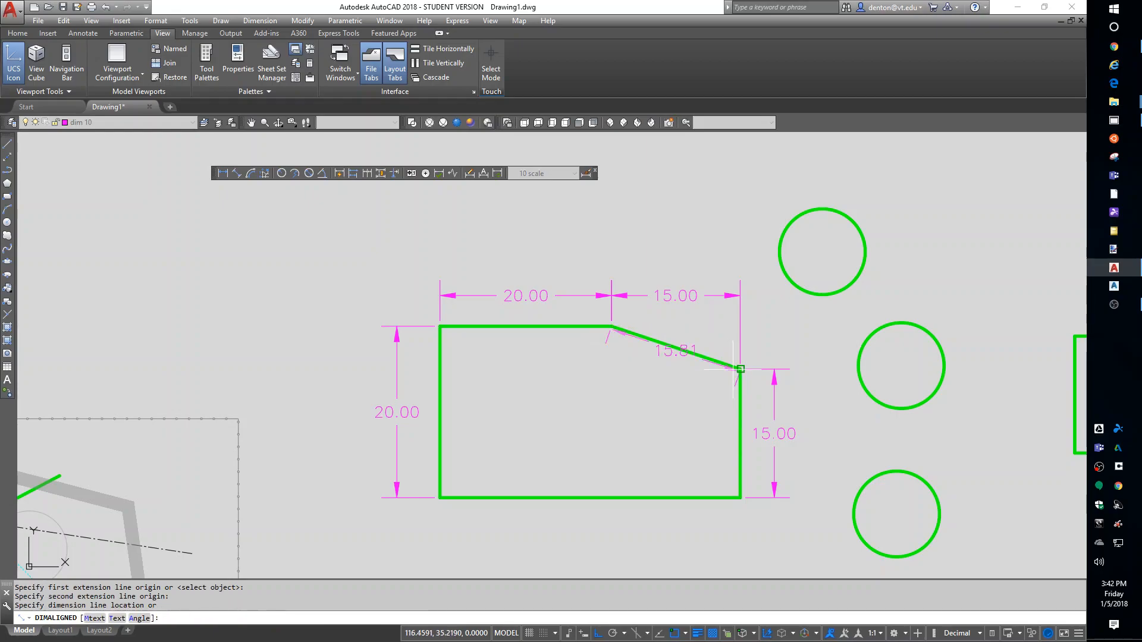
left_click(657, 369)
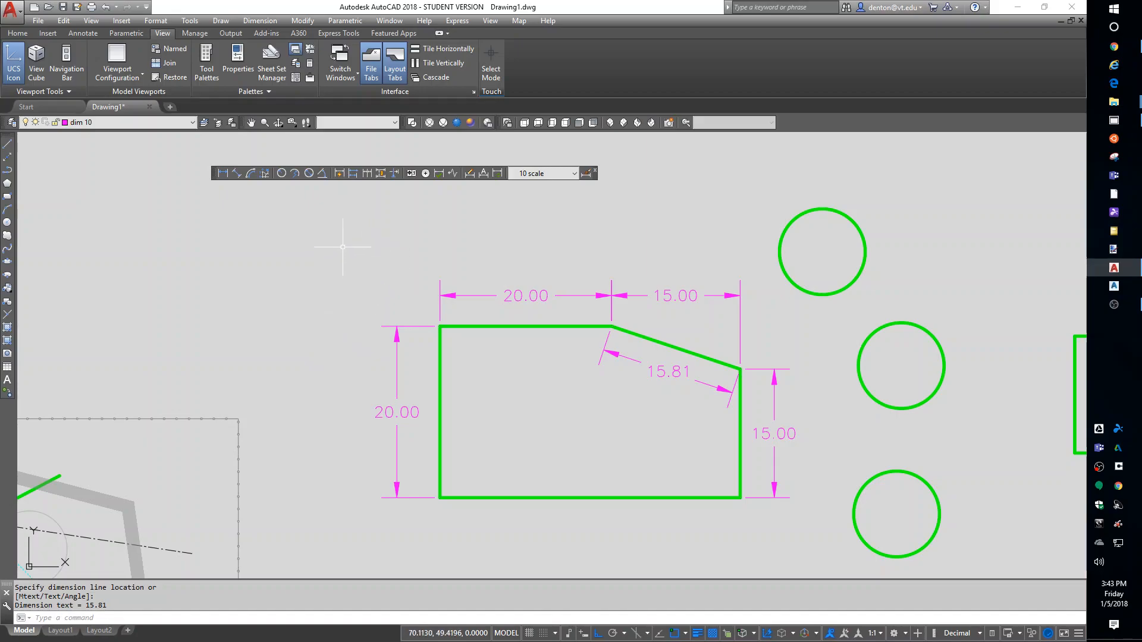
Draw a three-point arc about 29 units long, spanning about 110°, beyond the polygon's upper-left corner.
type("a")
key("Return")
double_click(309, 240)
left_click(440, 228)
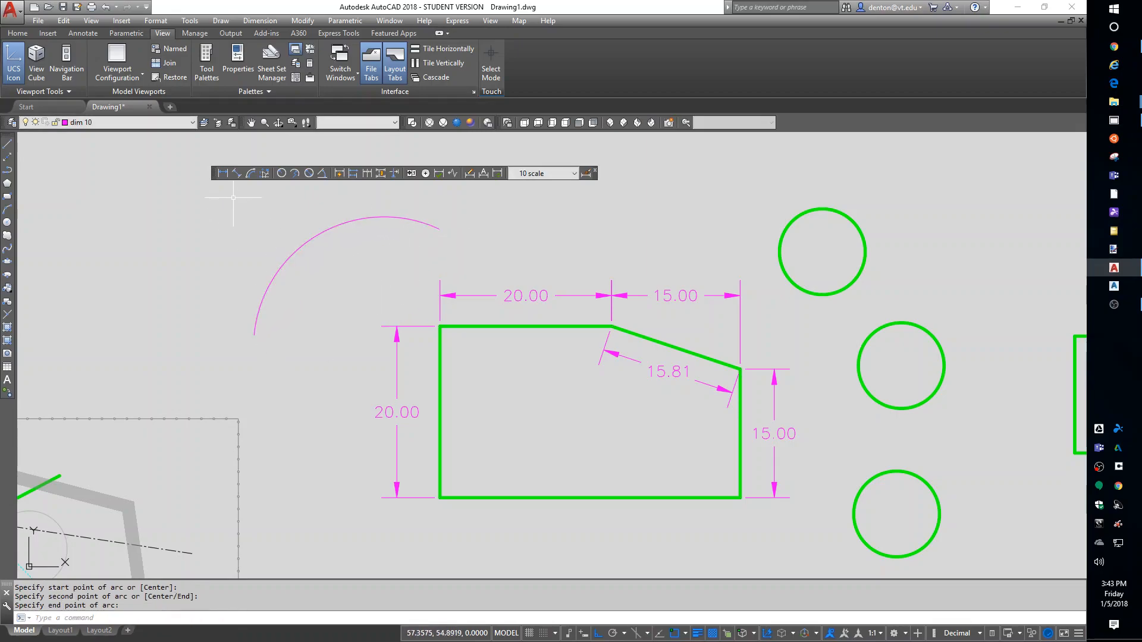
Add an arc length dimension to the new arc, placed along its outer side.
left_click(251, 173)
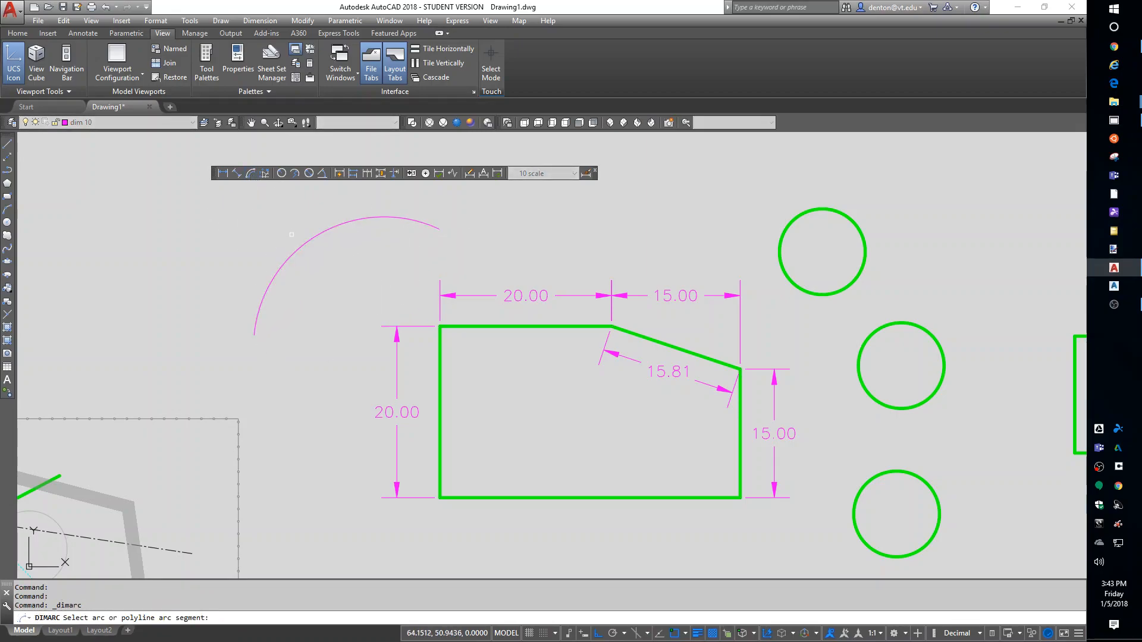
left_click(291, 254)
left_click(279, 228)
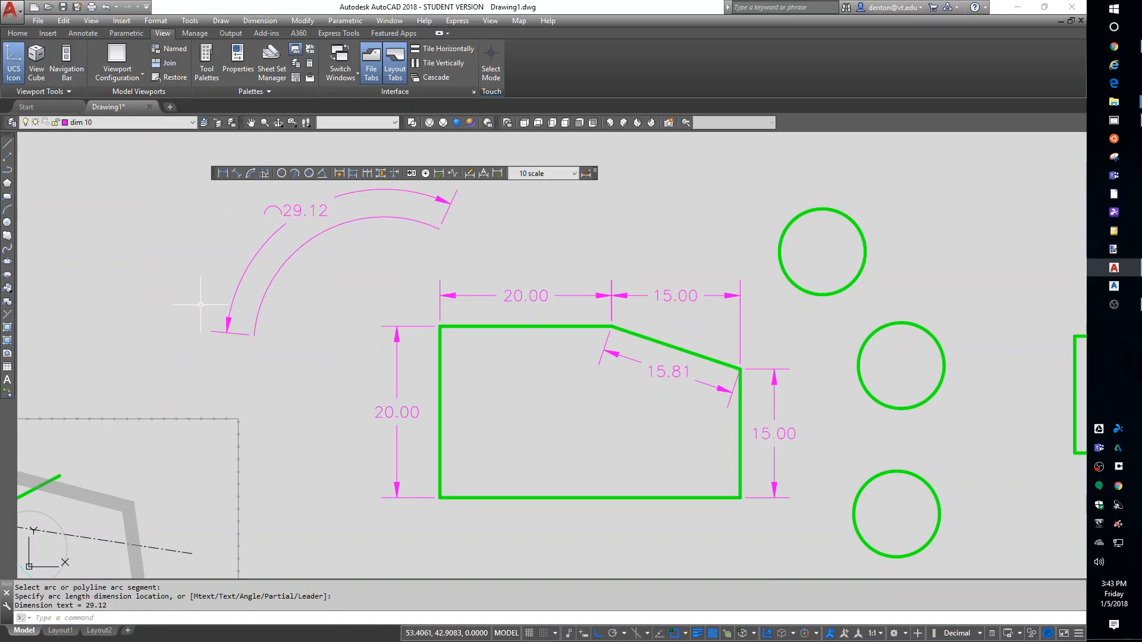
Add an angular dimension to the arc, placed on its inner side.
left_click(322, 173)
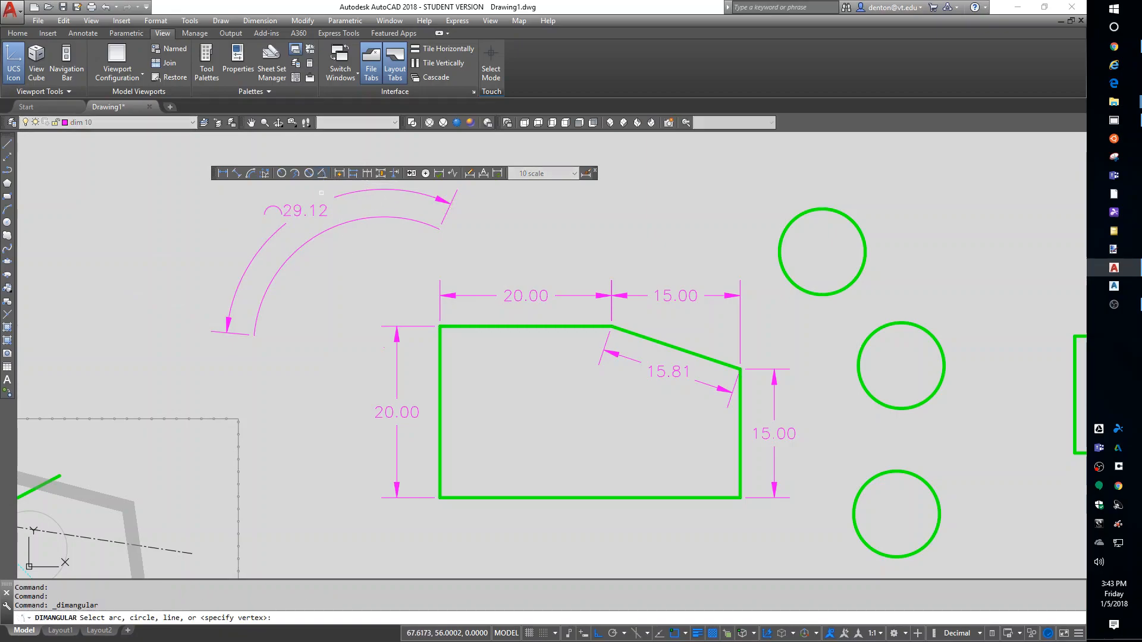
left_click(315, 239)
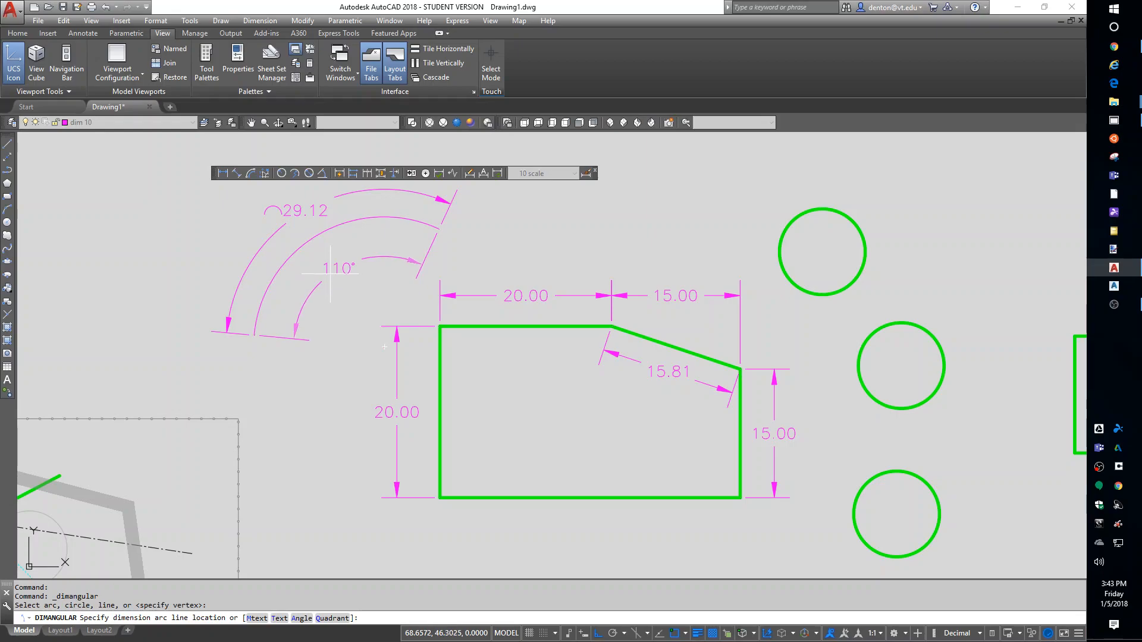
left_click(331, 269)
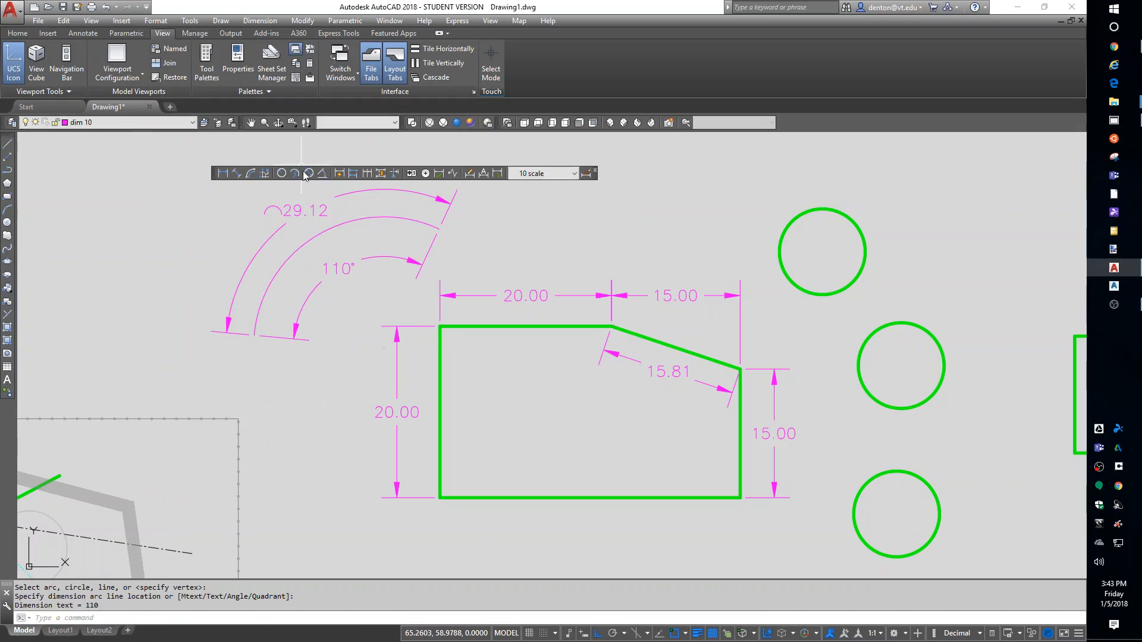
Add an angular dimension between the polygon's horizontal top edge and the sloped edge, placed inside the shape.
left_click(322, 173)
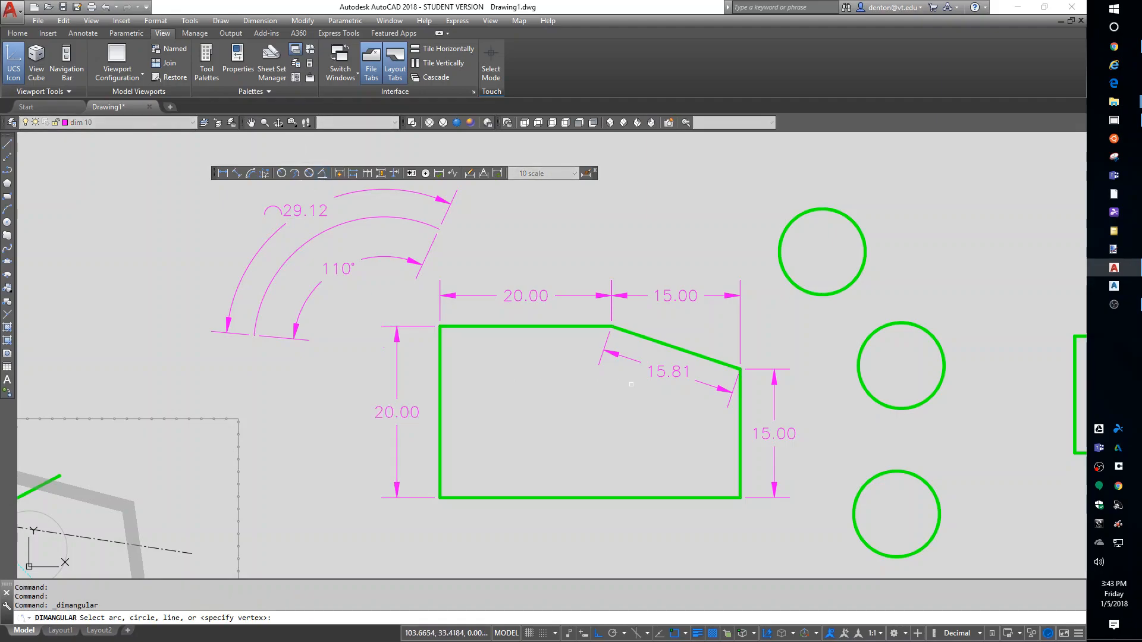
left_click(589, 329)
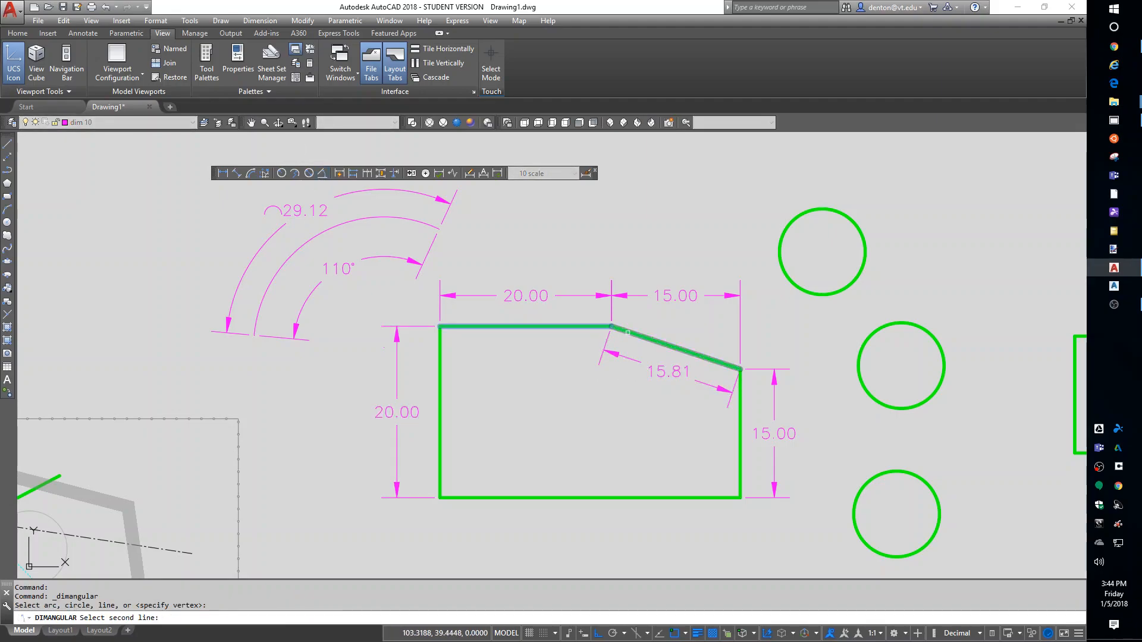
left_click(624, 332)
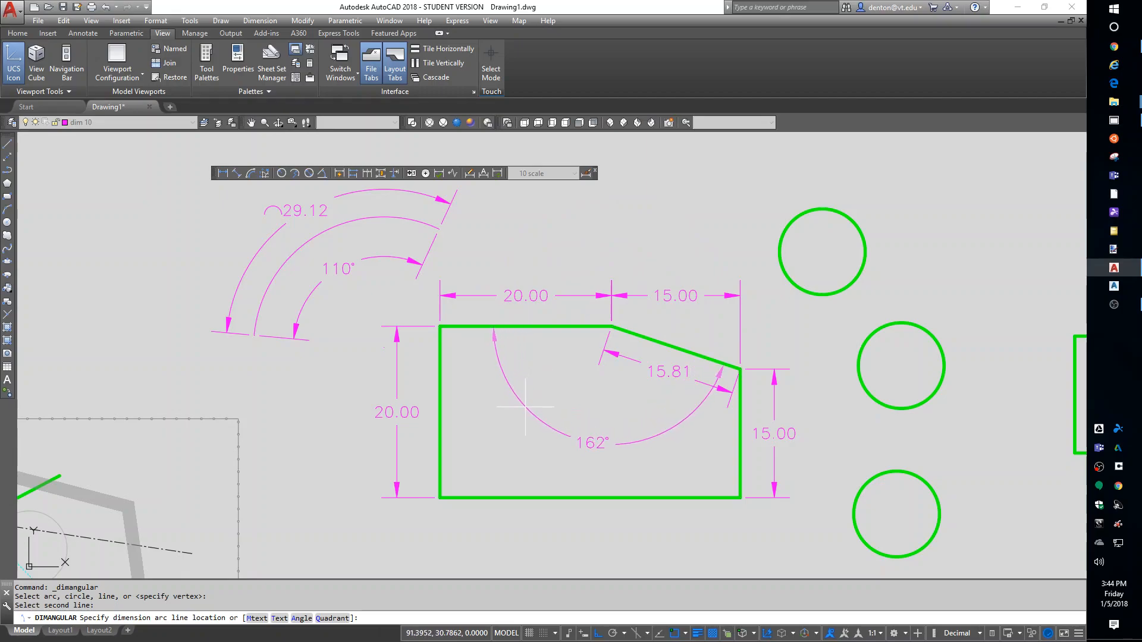
left_click(529, 406)
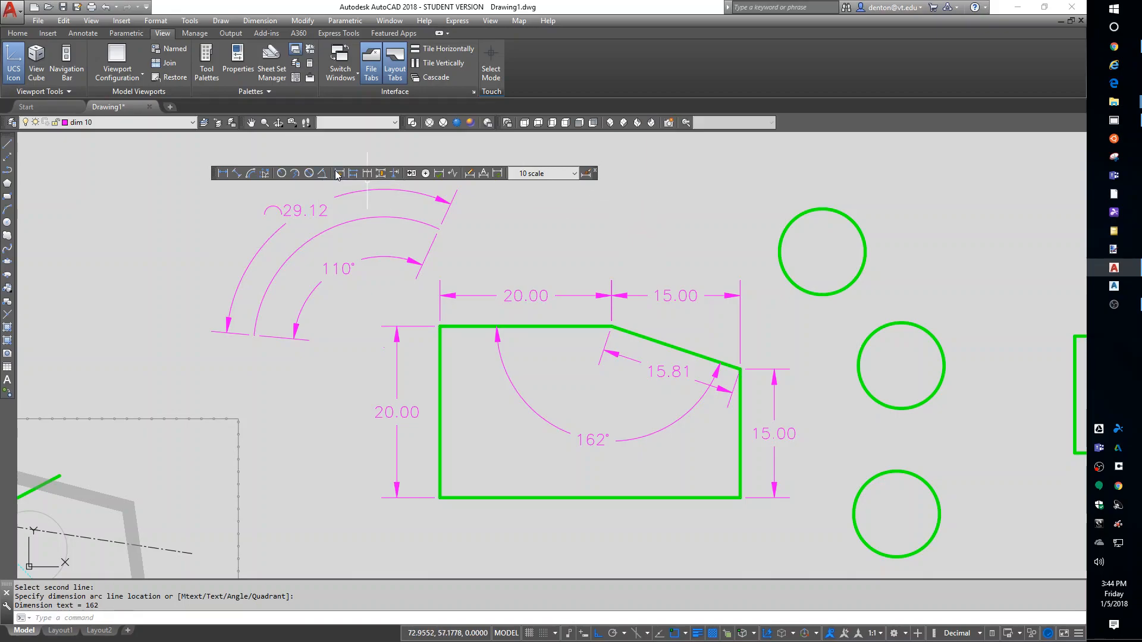
Add a radius dimension to the uppermost circle, with its text placed outside to the upper right.
left_click(282, 173)
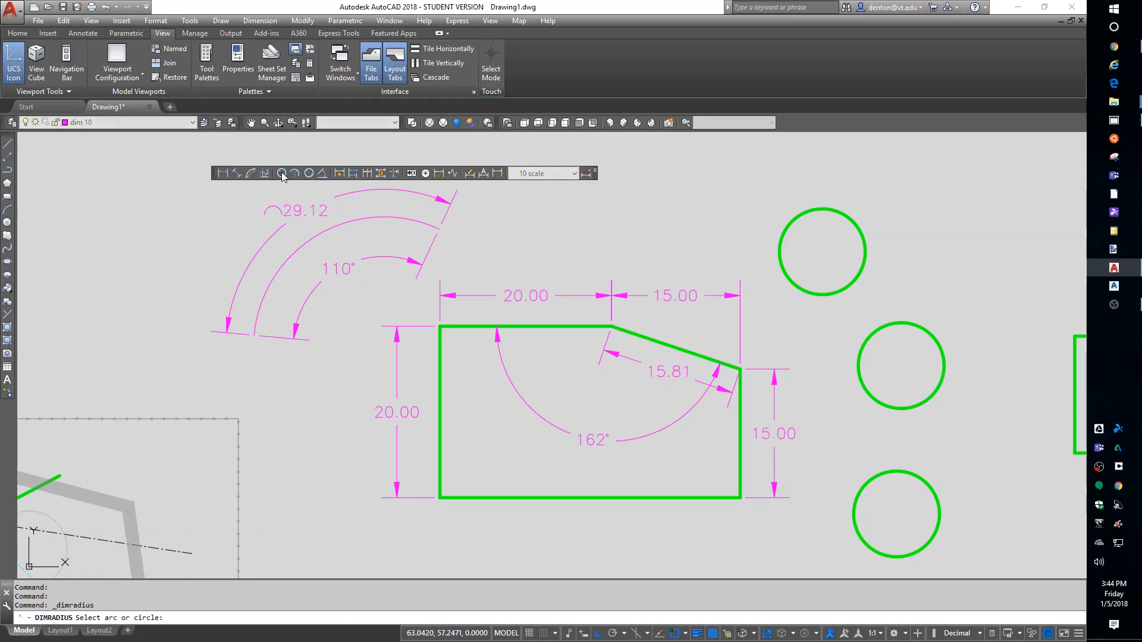
left_click(858, 225)
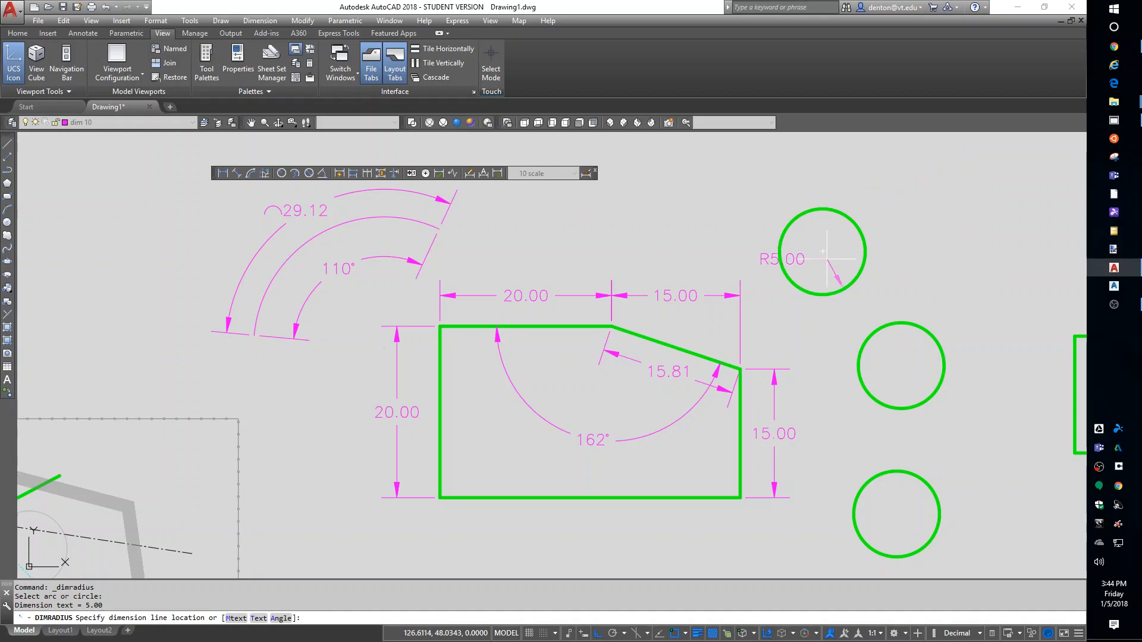
left_click(871, 198)
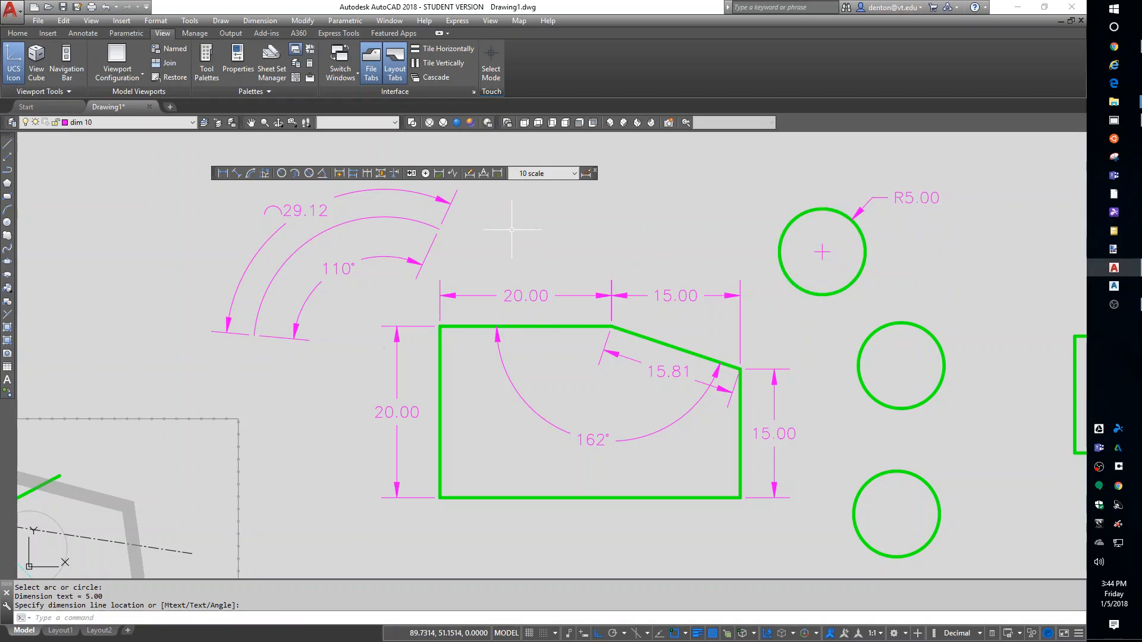
Add a diameter dimension to the middle circle, with its text placed outside to the upper right.
left_click(309, 174)
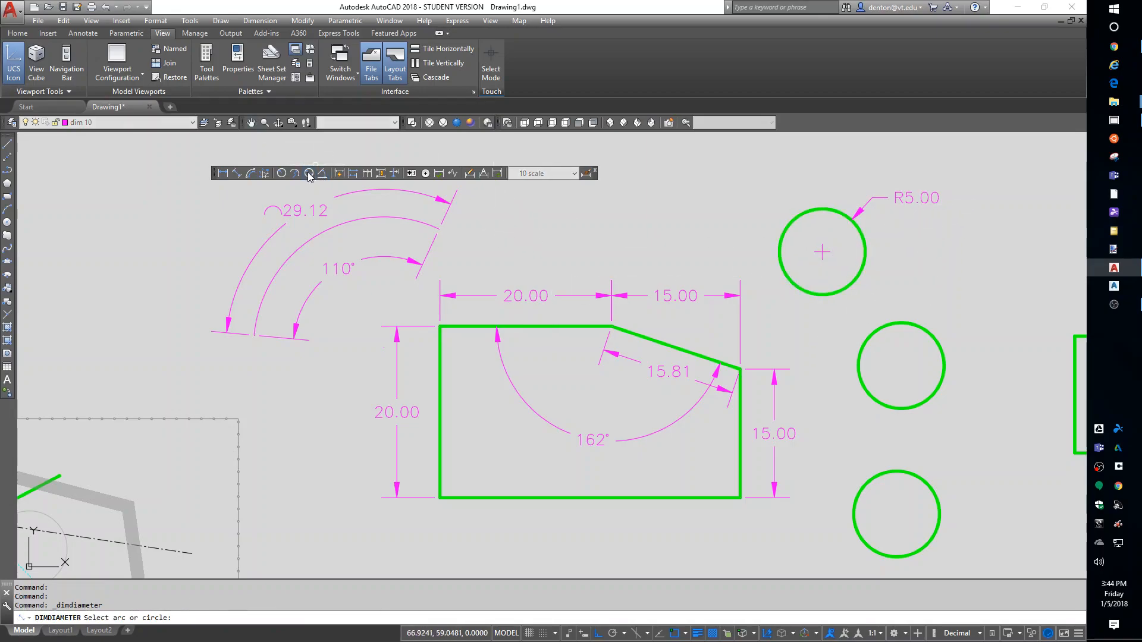
left_click(931, 332)
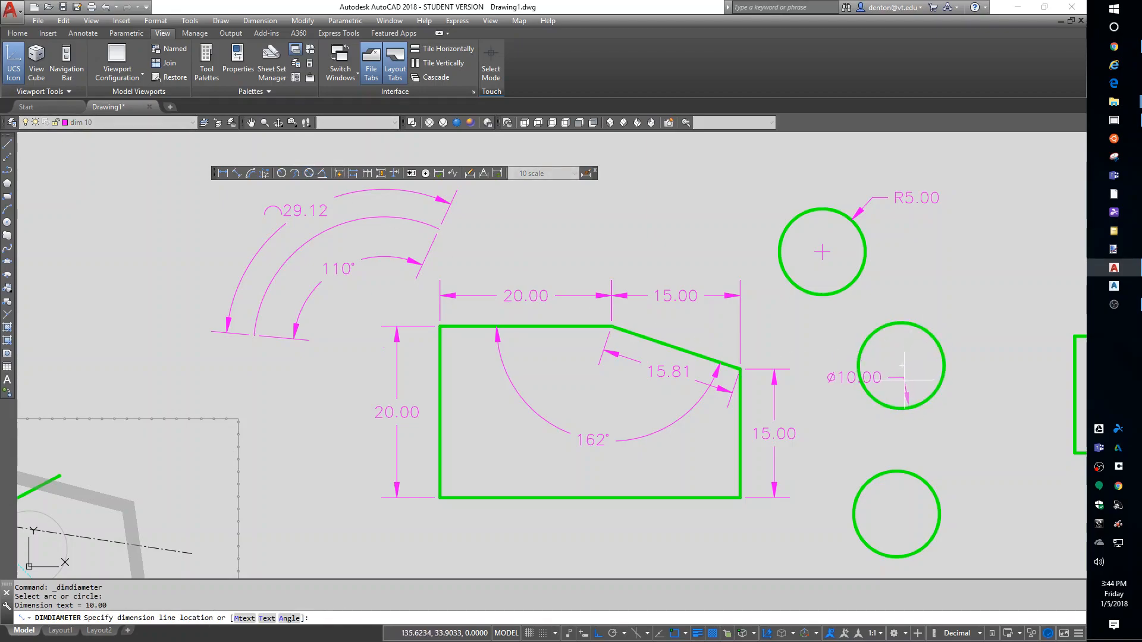
left_click(955, 297)
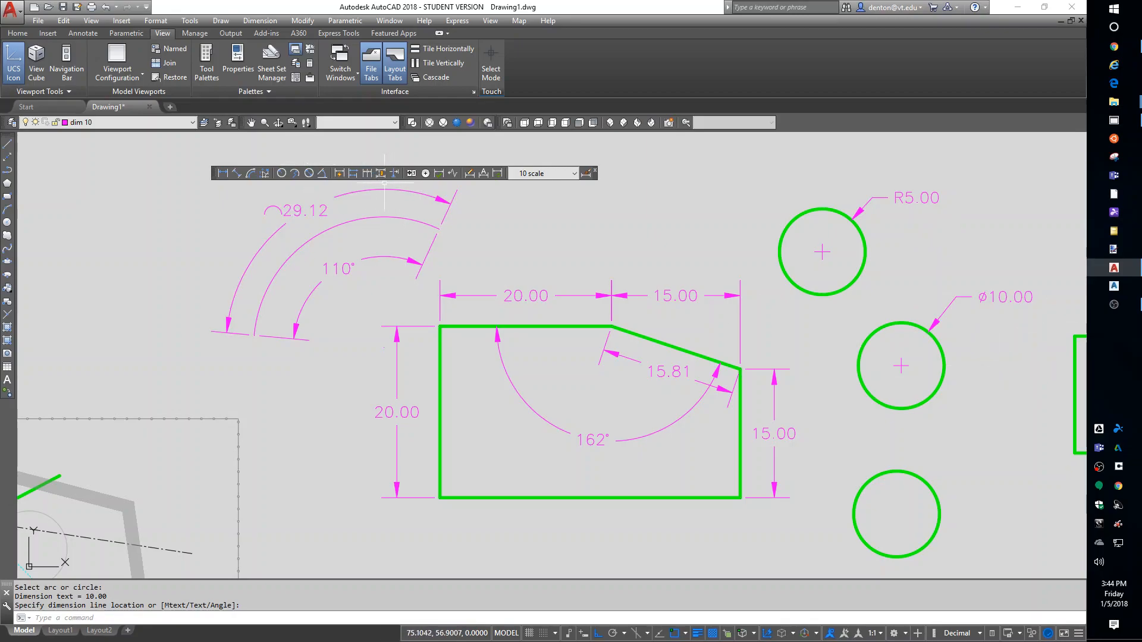
Dimension the lowest circle as a selected object with a horizontal linear dimension placed above it.
left_click(225, 176)
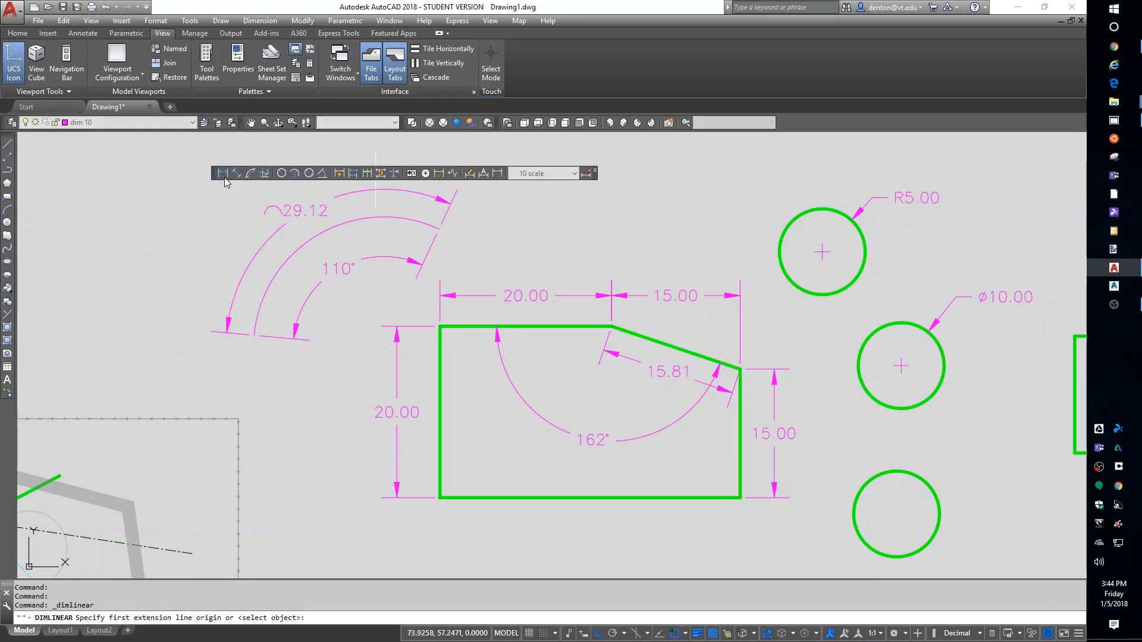
key("Return")
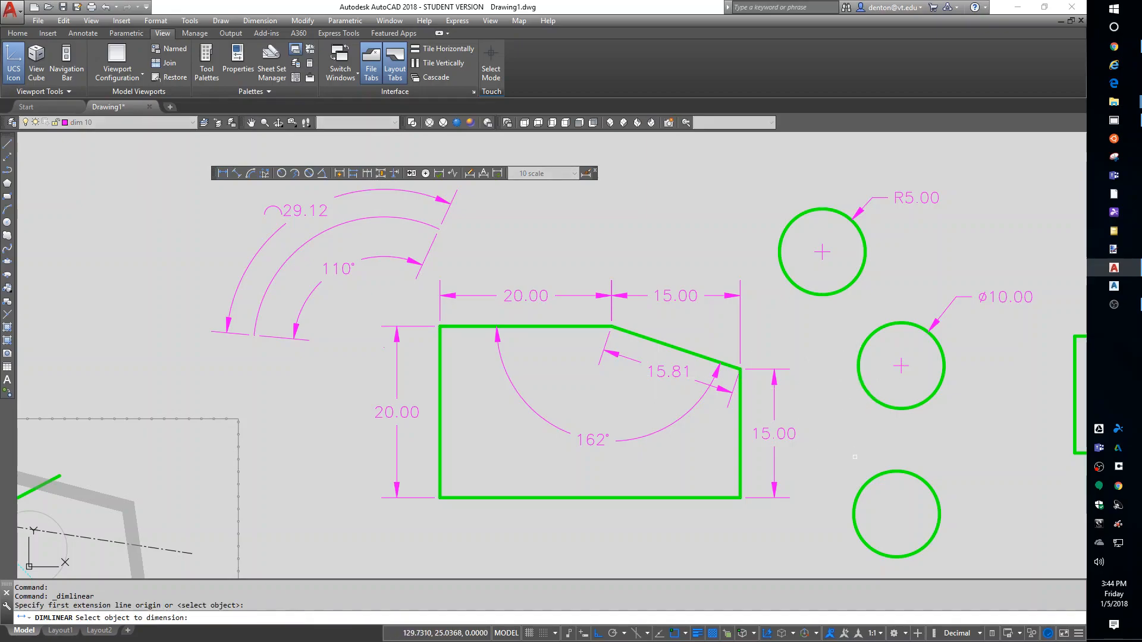
left_click(876, 474)
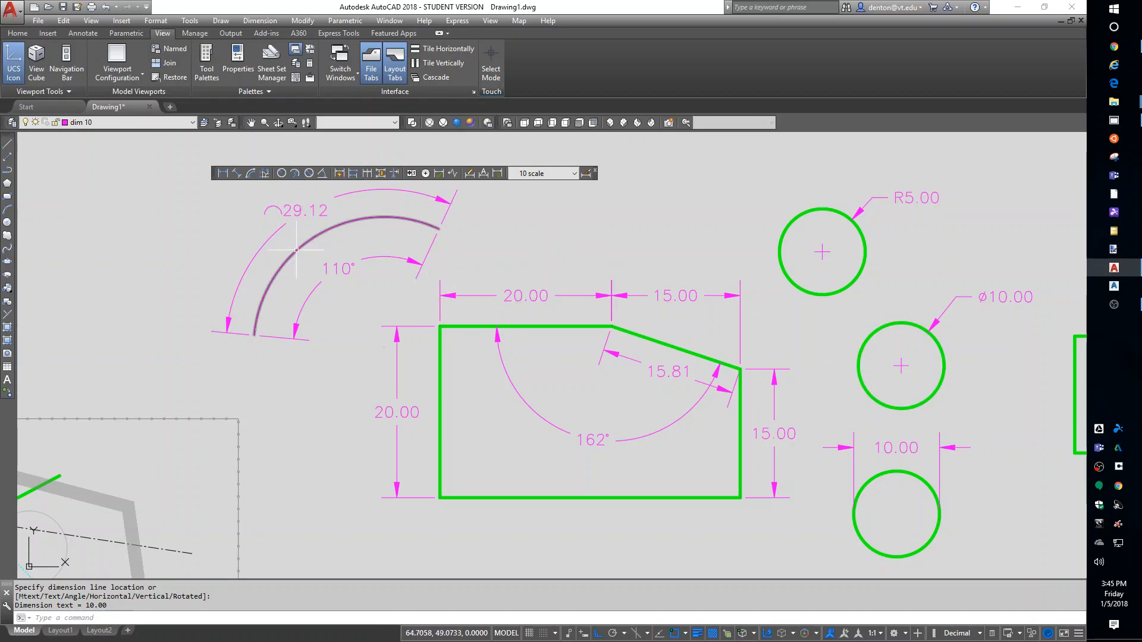
Make dim ordinate the current layer and turn off the dim 10 layer.
left_click(125, 122)
left_click(92, 182)
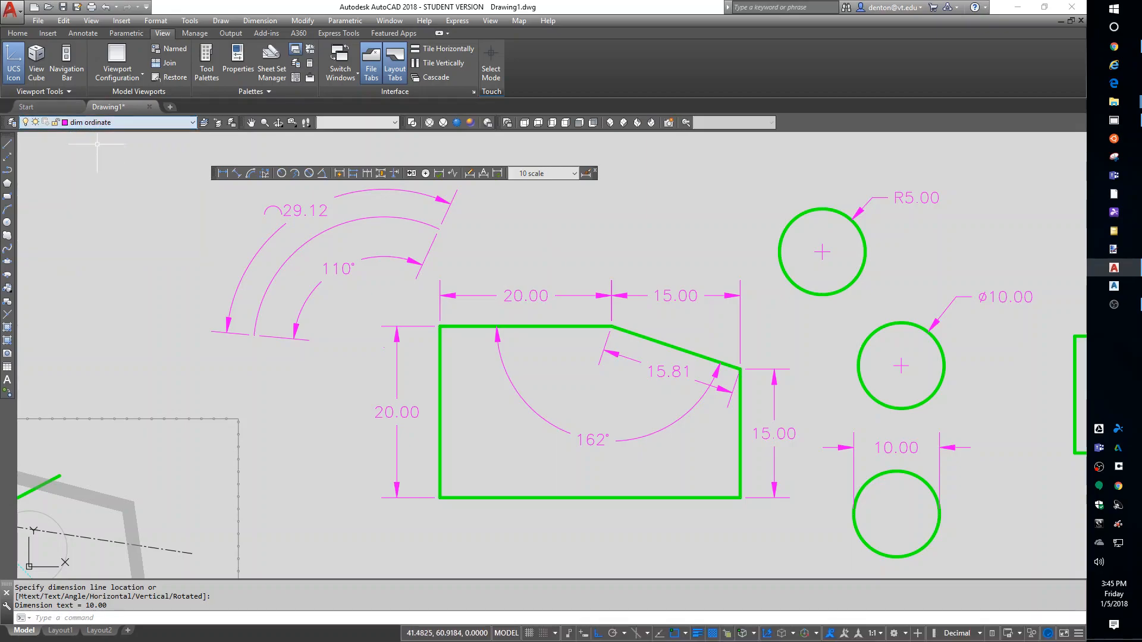
left_click(107, 123)
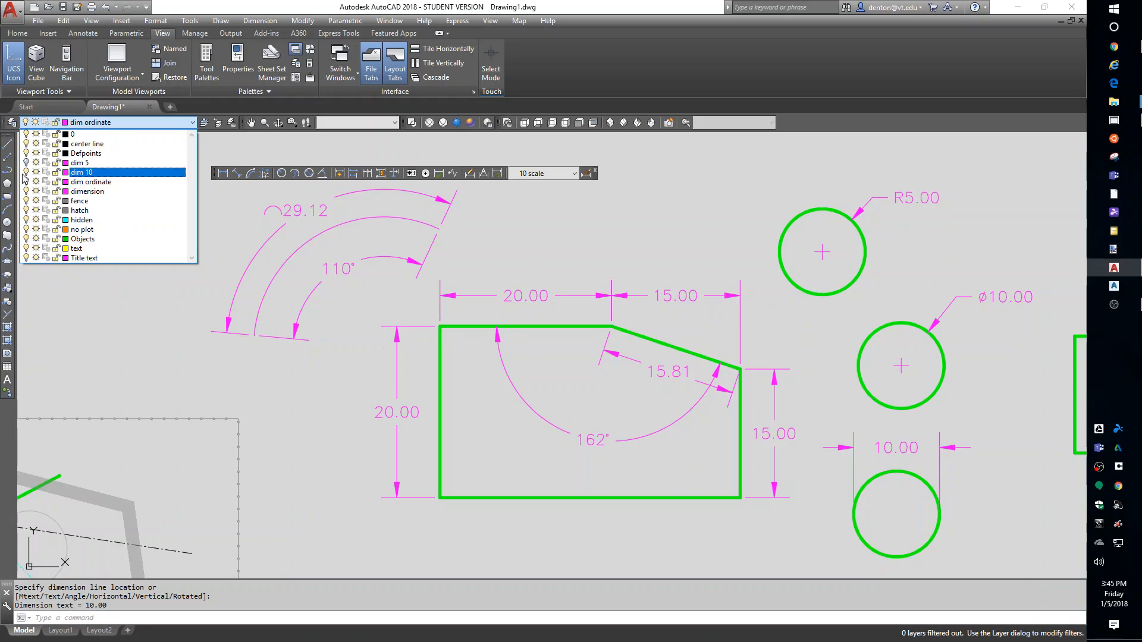
left_click(79, 304)
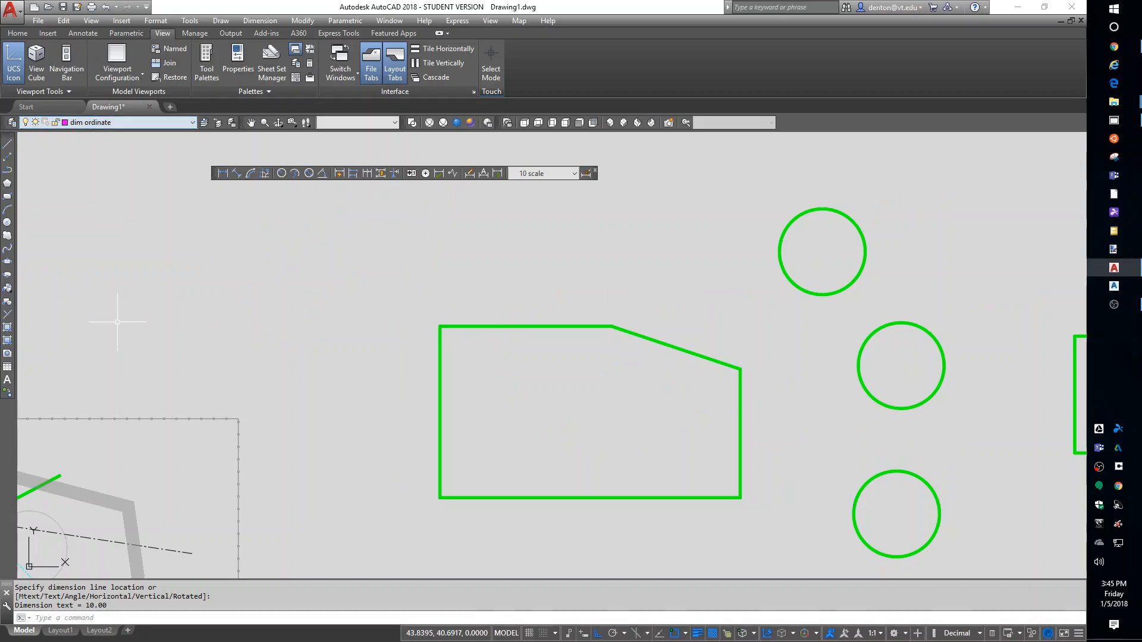
Turn the dim 5 and dim 10 layers back on.
scroll(730, 375, "down", 2)
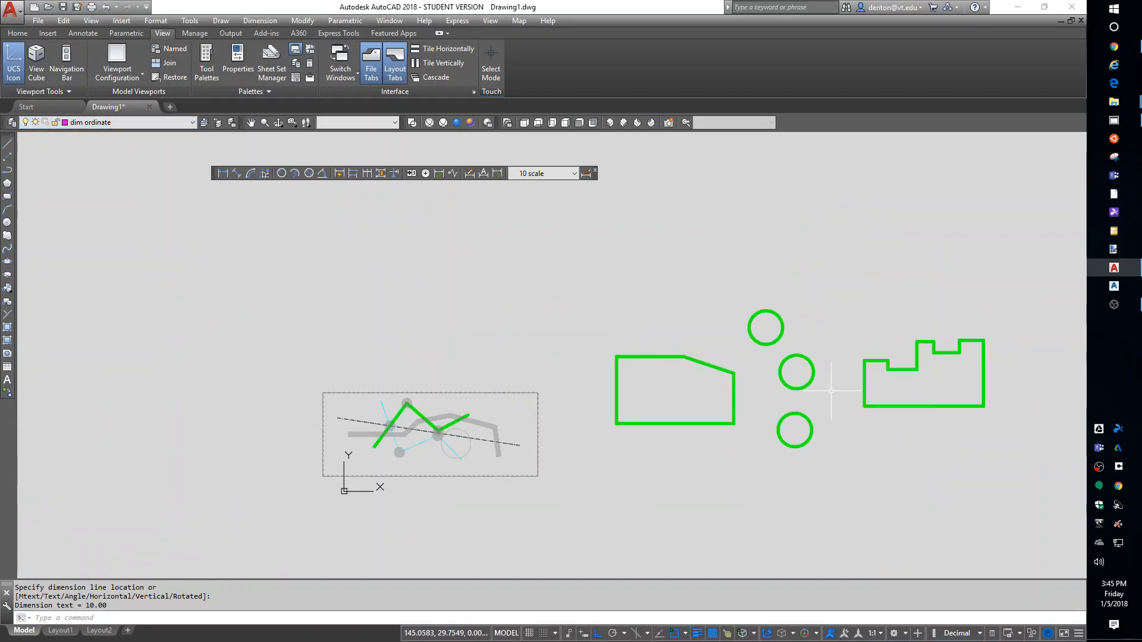
scroll(840, 403, "up", 2)
mouse_move(948, 390)
middle_mouse_down()
mouse_move(548, 439)
mouse_move(667, 416)
mouse_move(616, 413)
middle_mouse_up()
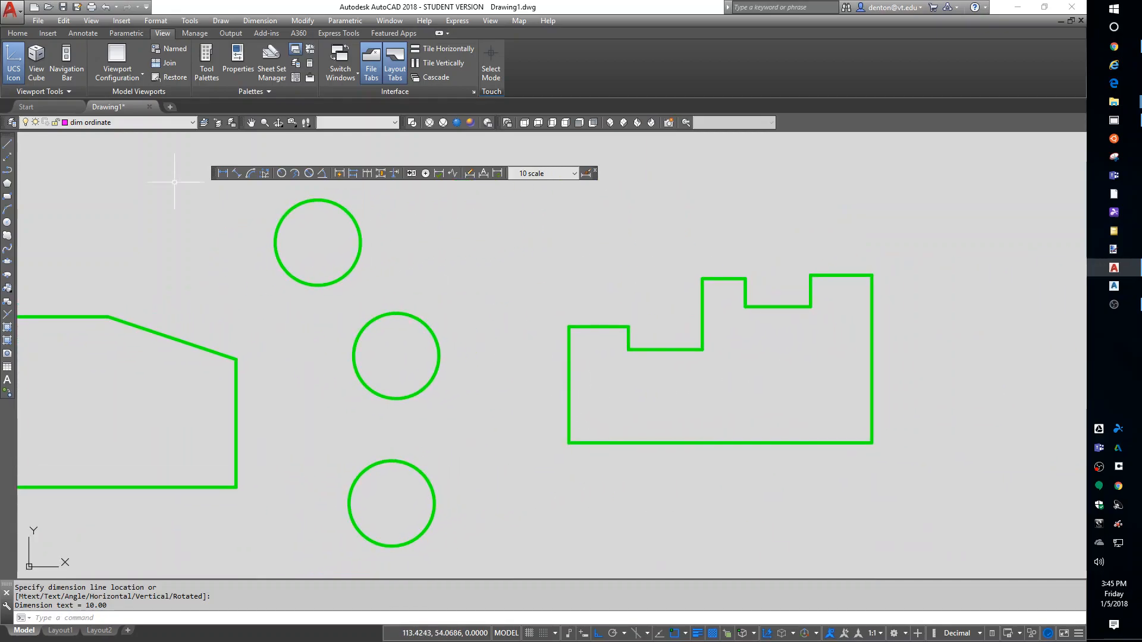
left_click(111, 123)
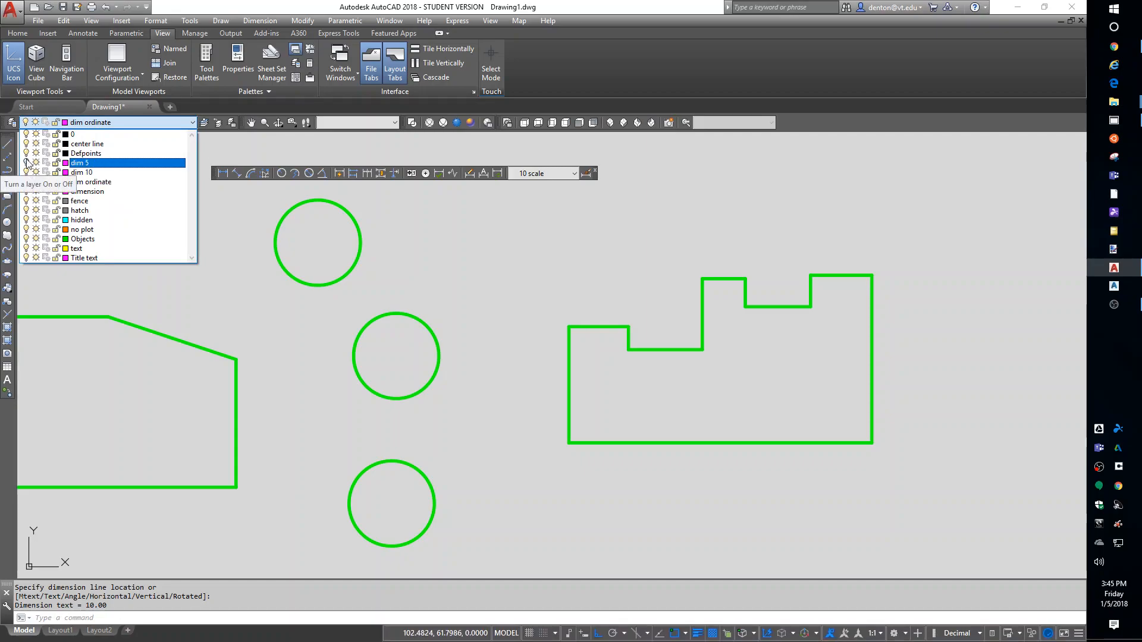
left_click(163, 307)
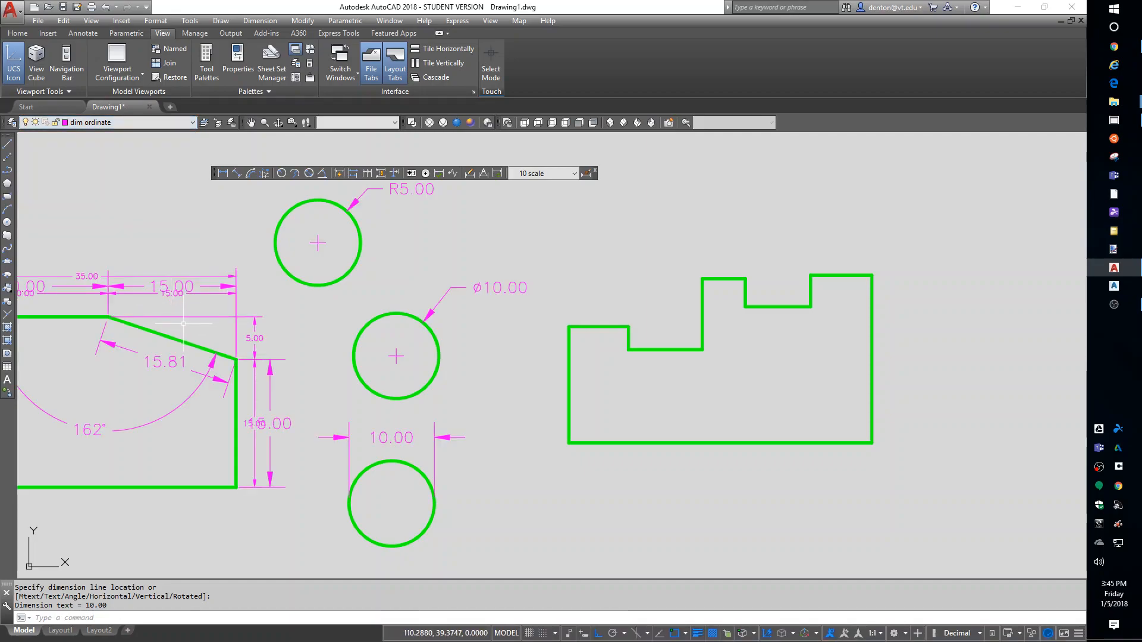
Freeze the dim 5 layer, keeping the dim 10 layer displayed.
left_click(90, 123)
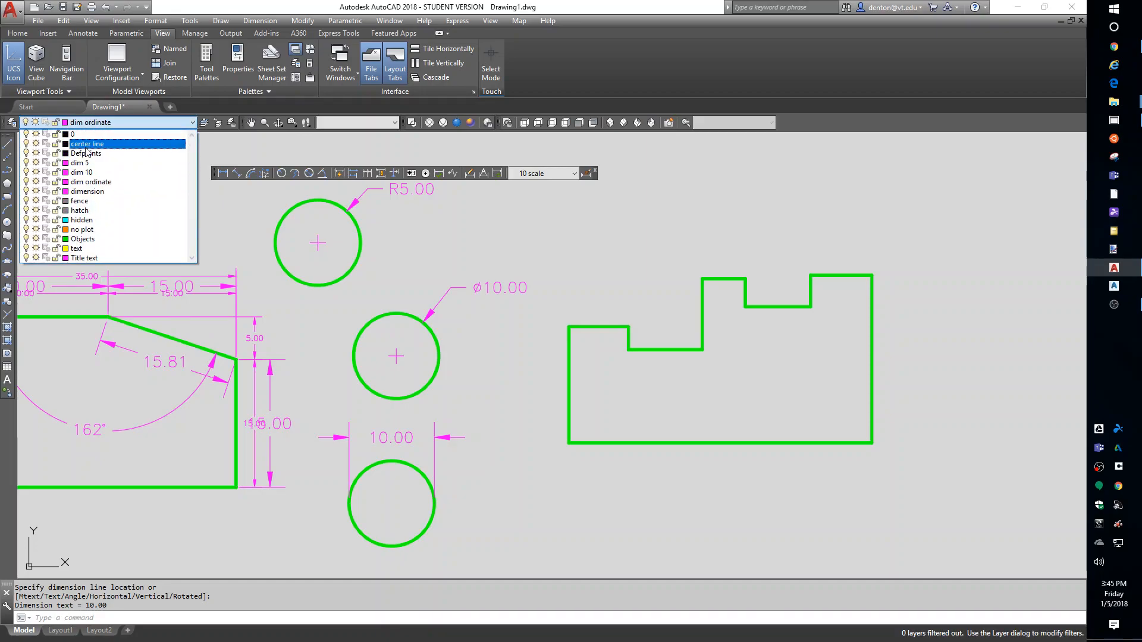
left_click(35, 163)
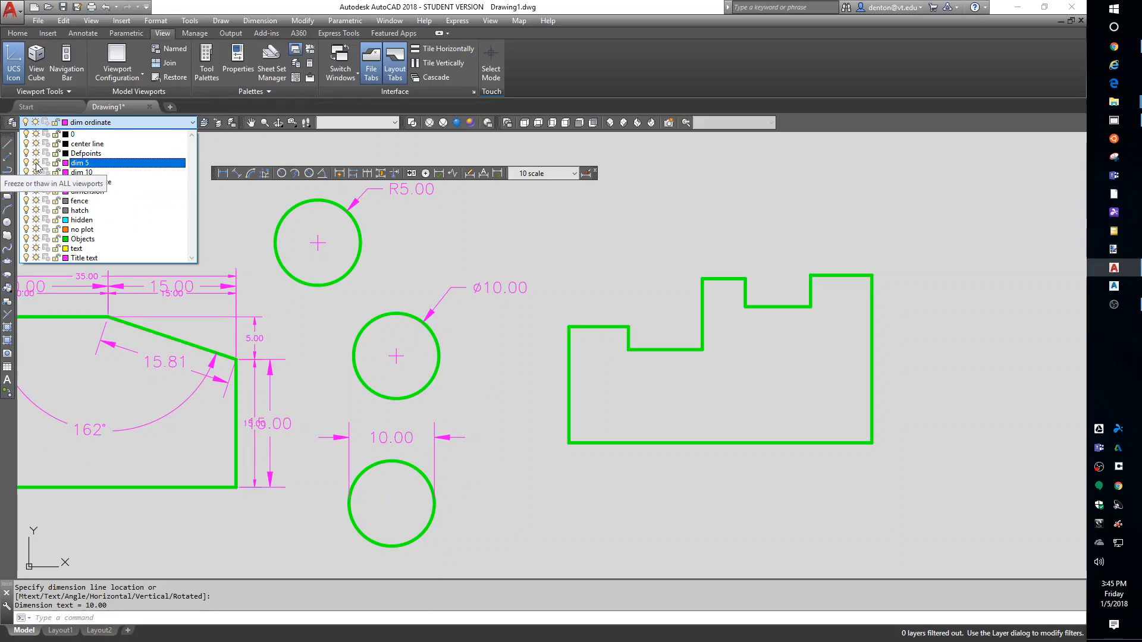
left_click(257, 221)
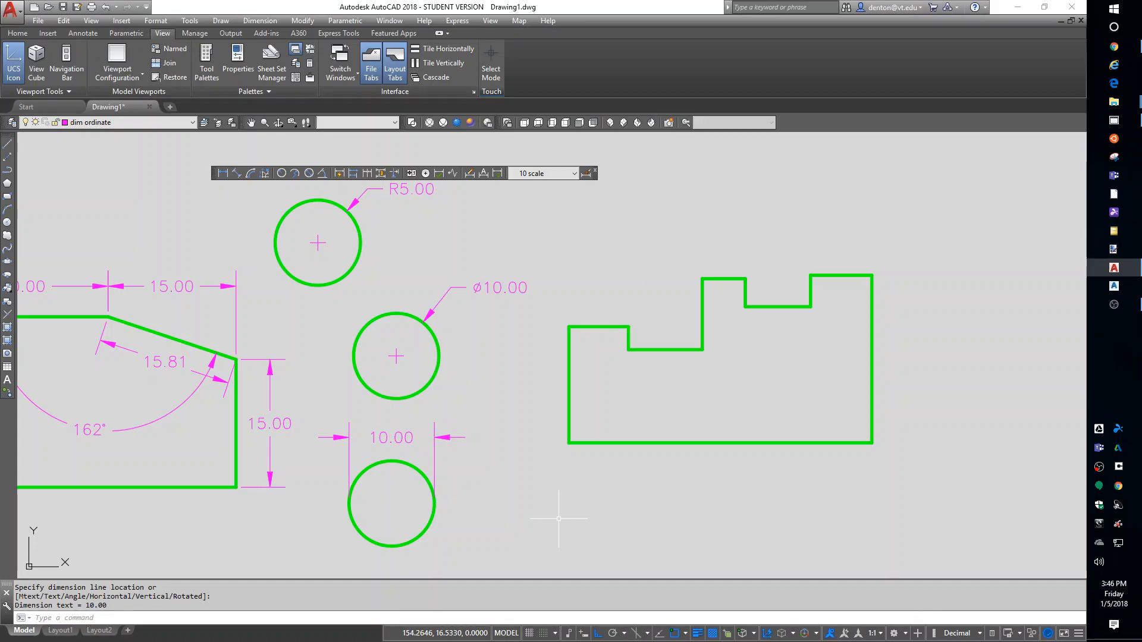
Move the UCS origin to the lower-left corner of the stepped shape, keeping the default axis directions.
type("cs")
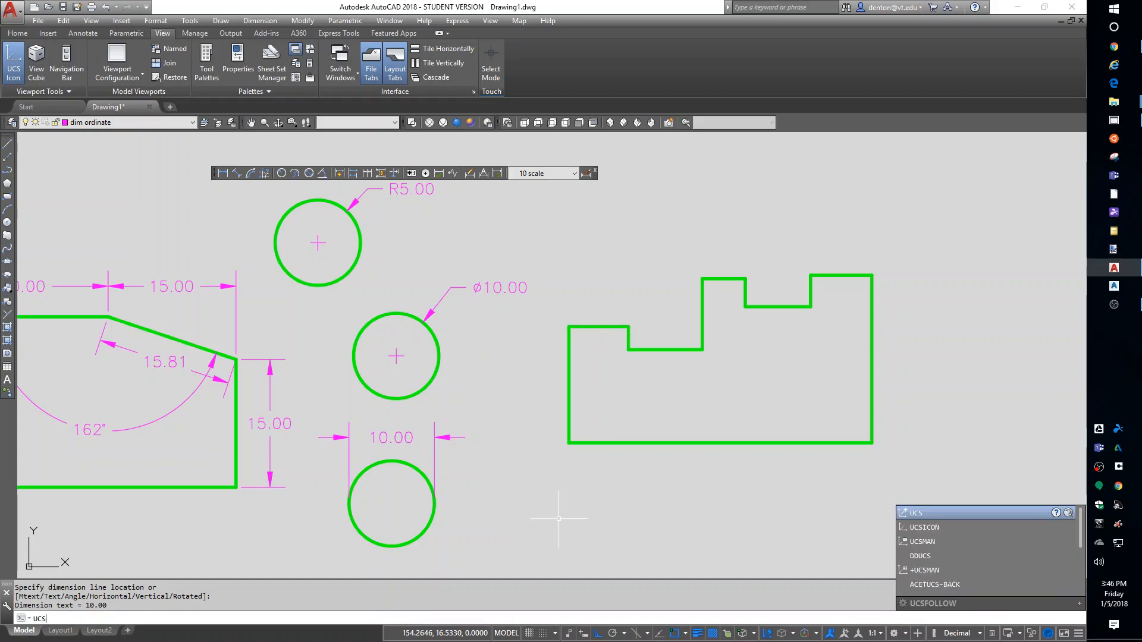
key("Return")
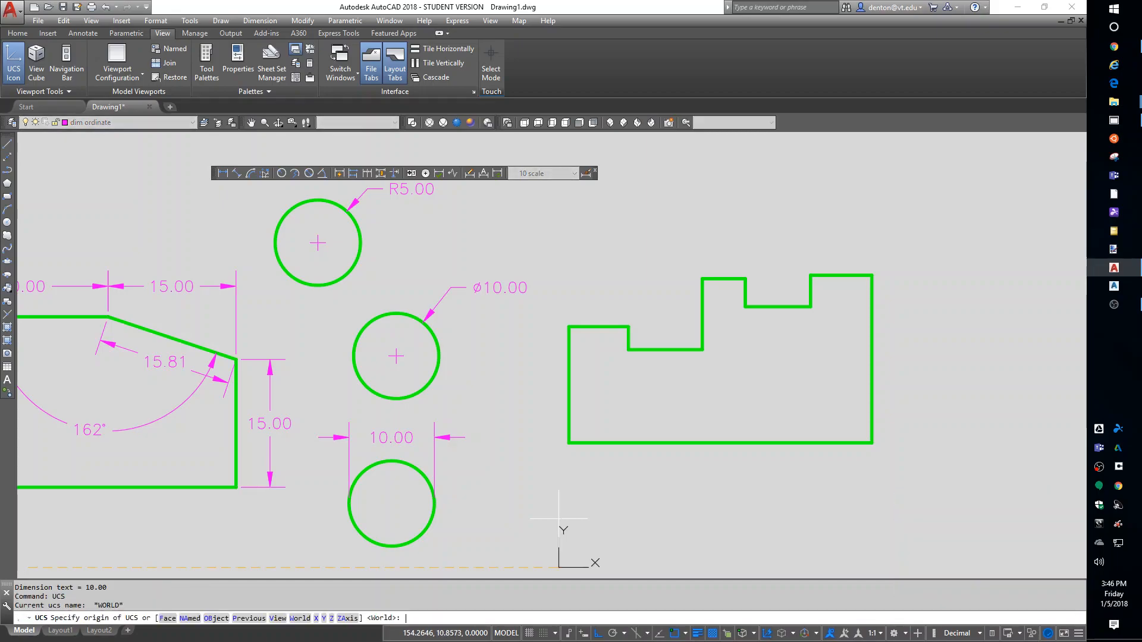
left_click(566, 446)
key("Return")
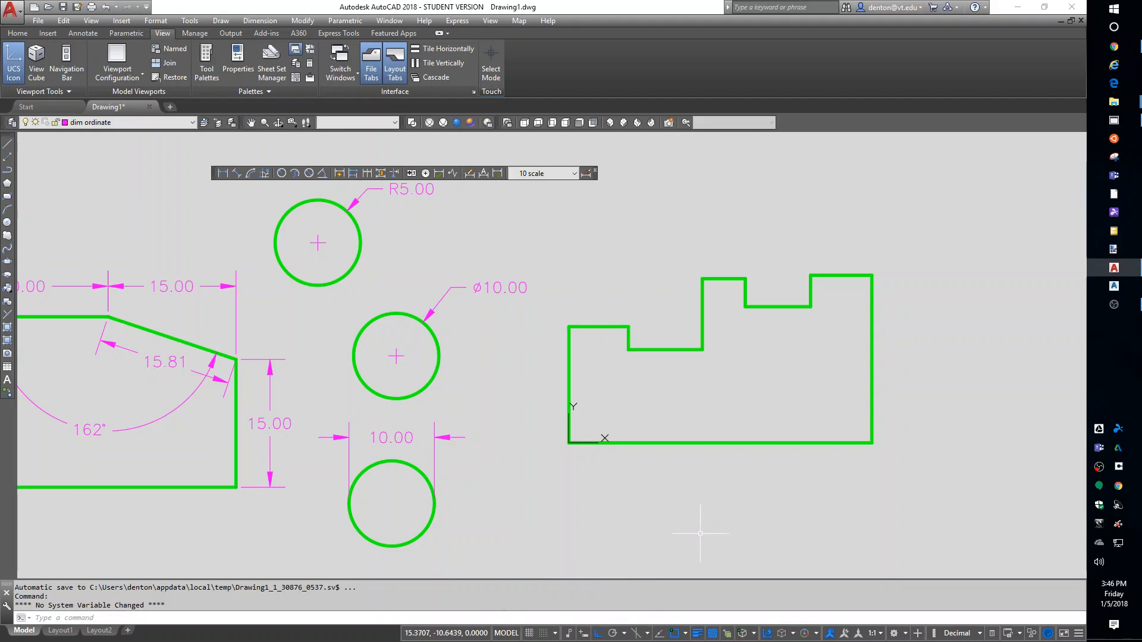
Place an X ordinate dimension at the upper-left corner of the stepped shape, with its leader pointing upward.
left_click(265, 173)
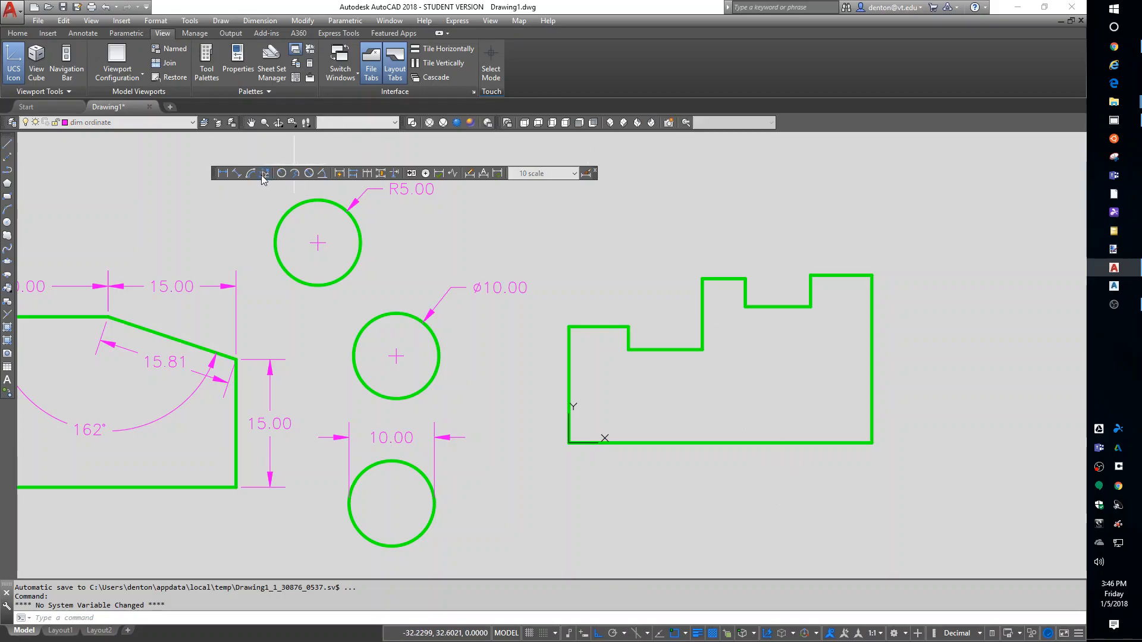
left_click(569, 326)
left_click(575, 298)
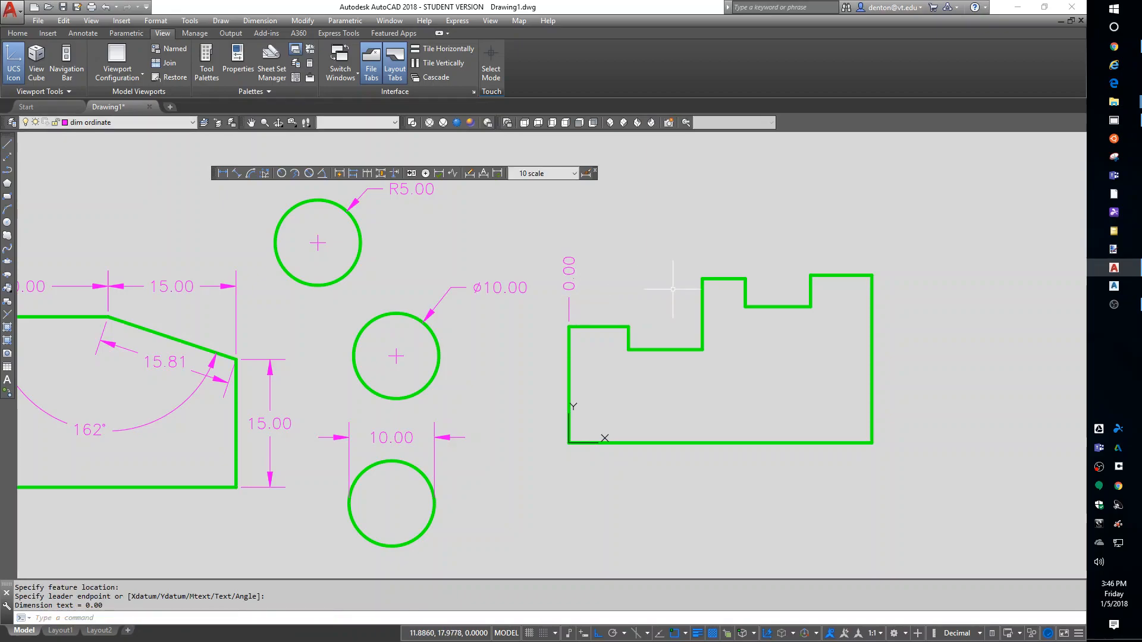
Place an X ordinate dimension at the upper corner of the stepped shape's first drop, with its leader pointing upward.
right_click(635, 295)
left_click(665, 304)
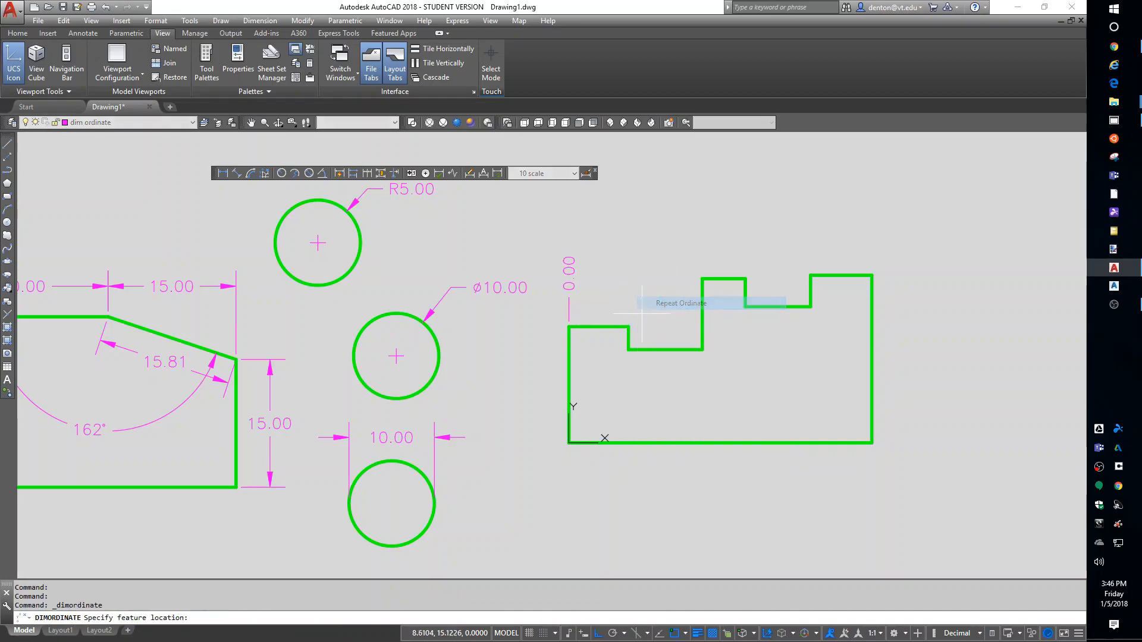
left_click(629, 326)
left_click(635, 297)
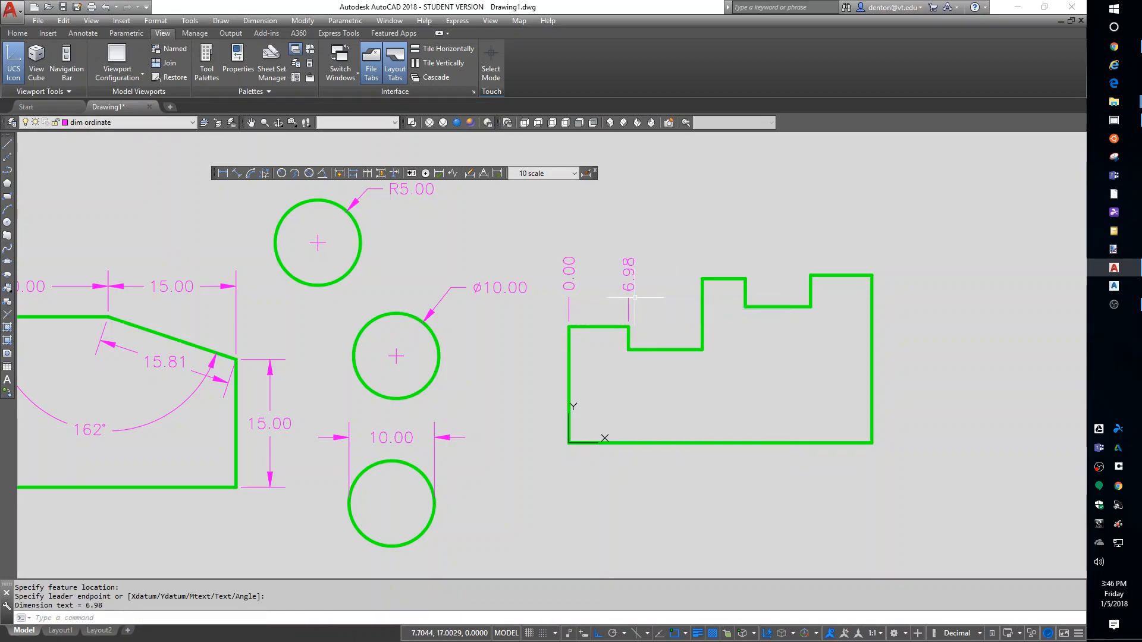
Add X ordinate dimensions at both top corners of the stepped shape's middle raised section, with leaders pointing upward.
key("Return")
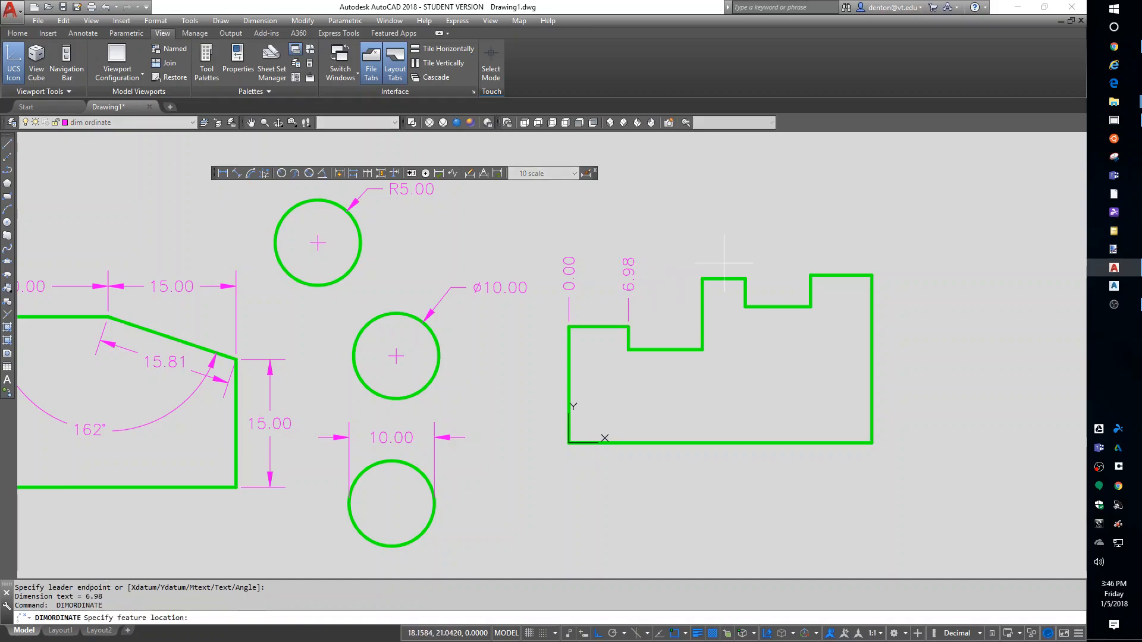
left_click(702, 278)
left_click(721, 254)
key("Return")
left_click(745, 278)
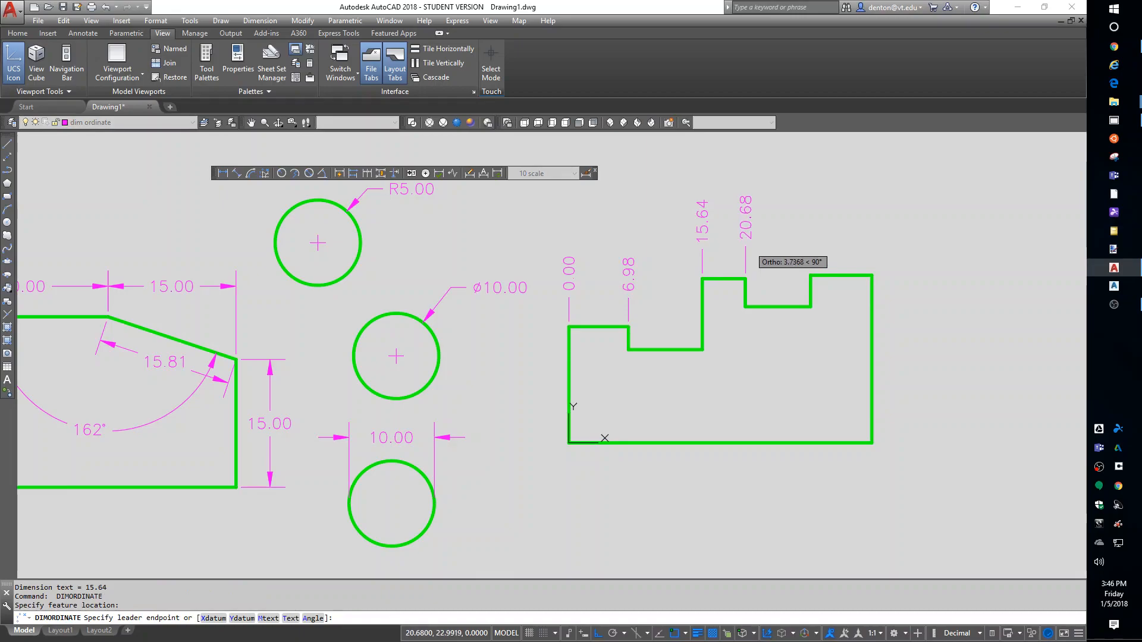
left_click(745, 249)
Add X ordinate dimensions at both top corners of the stepped shape's rightmost raised section, with leaders pointing upward.
key("Return")
left_click(811, 275)
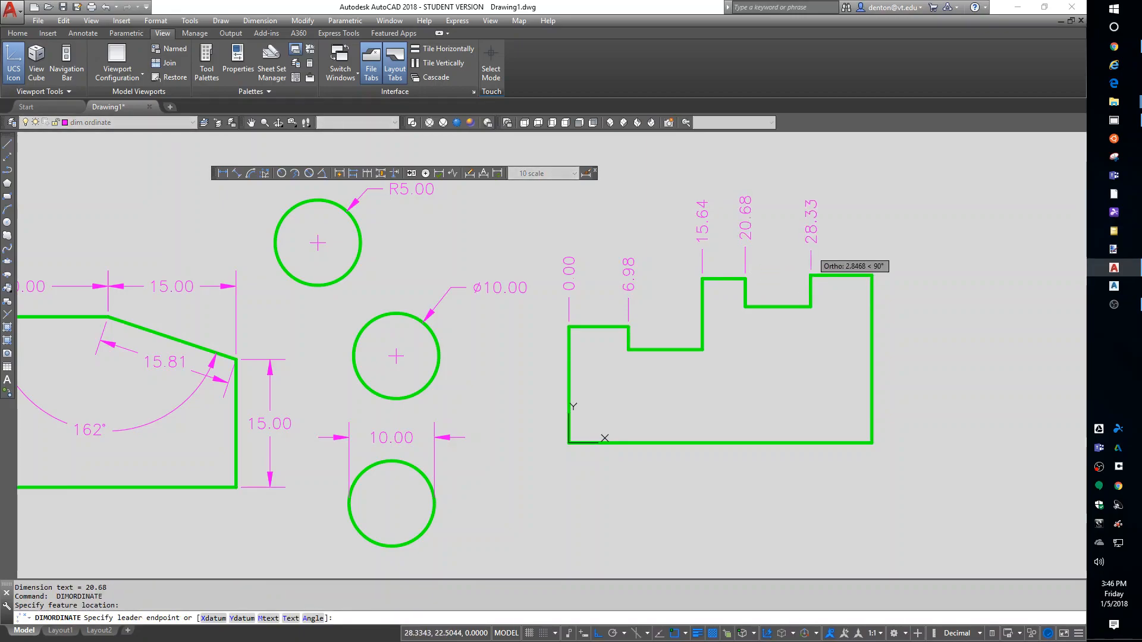
left_click(813, 250)
key("Return")
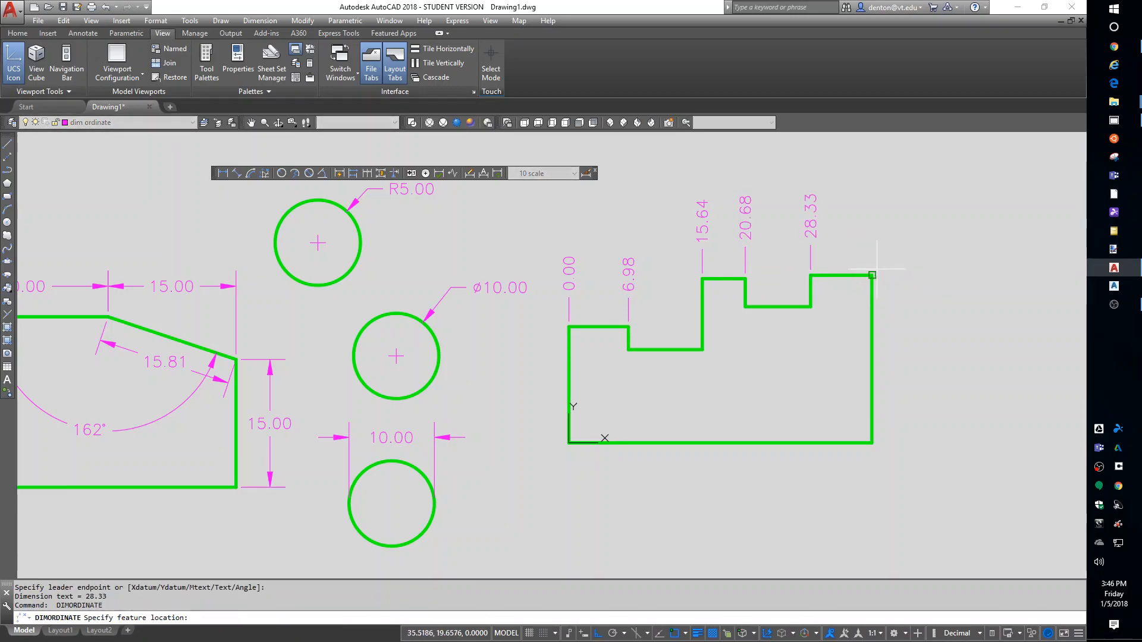
left_click(872, 274)
left_click(872, 250)
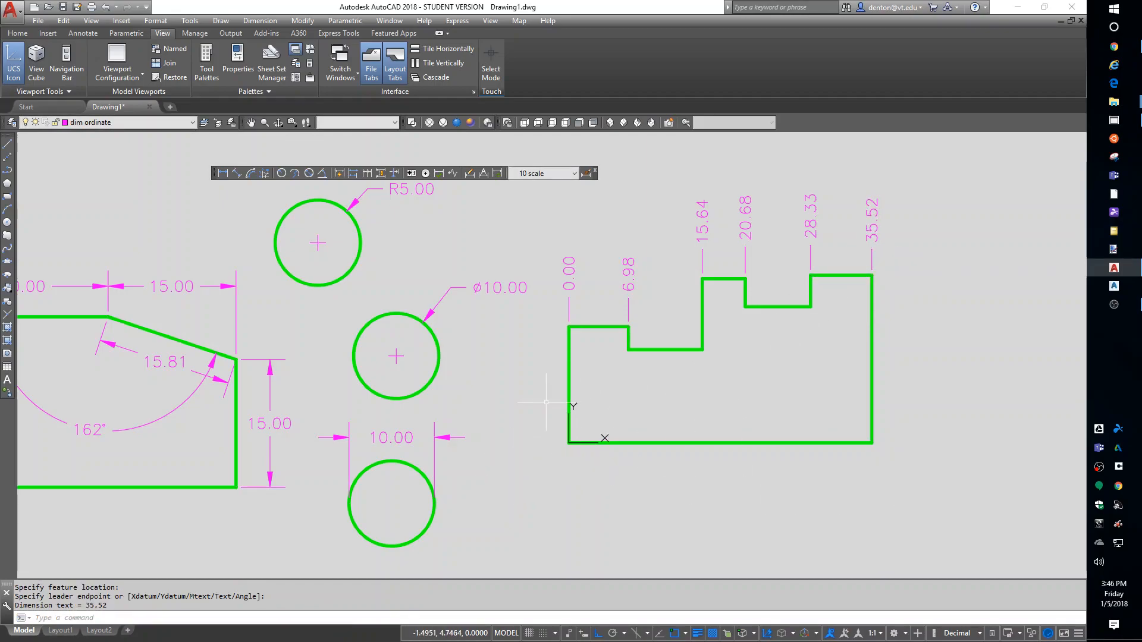
Add Y ordinate dimensions at the lower-left and upper-left corners of the stepped shape, with leaders pointing left.
key("Return")
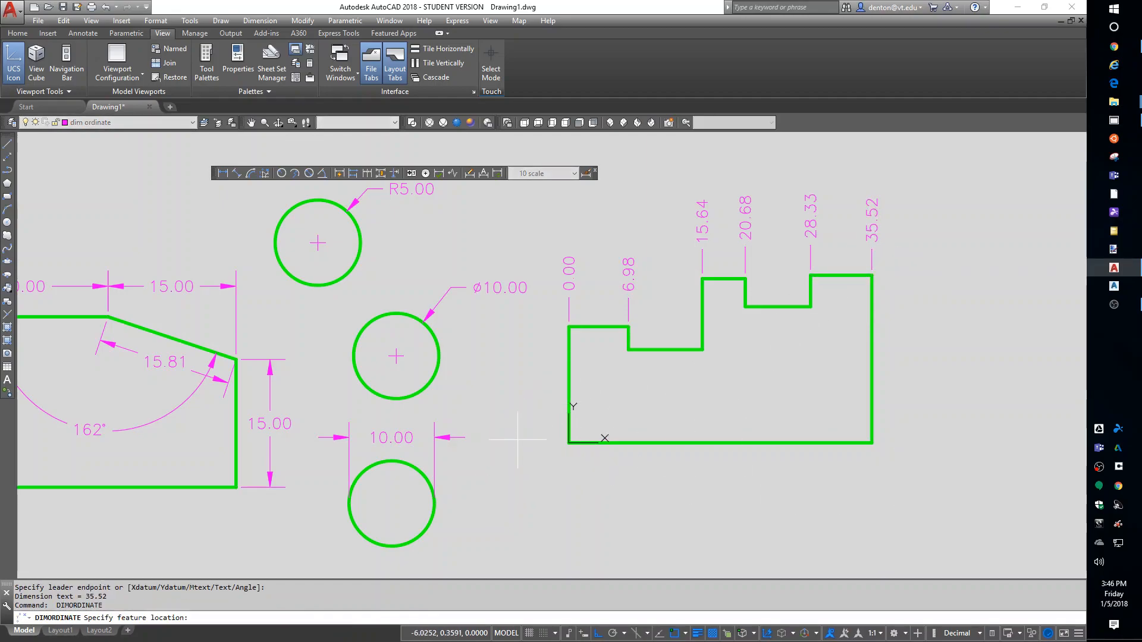
left_click(569, 443)
left_click(542, 443)
key("Return")
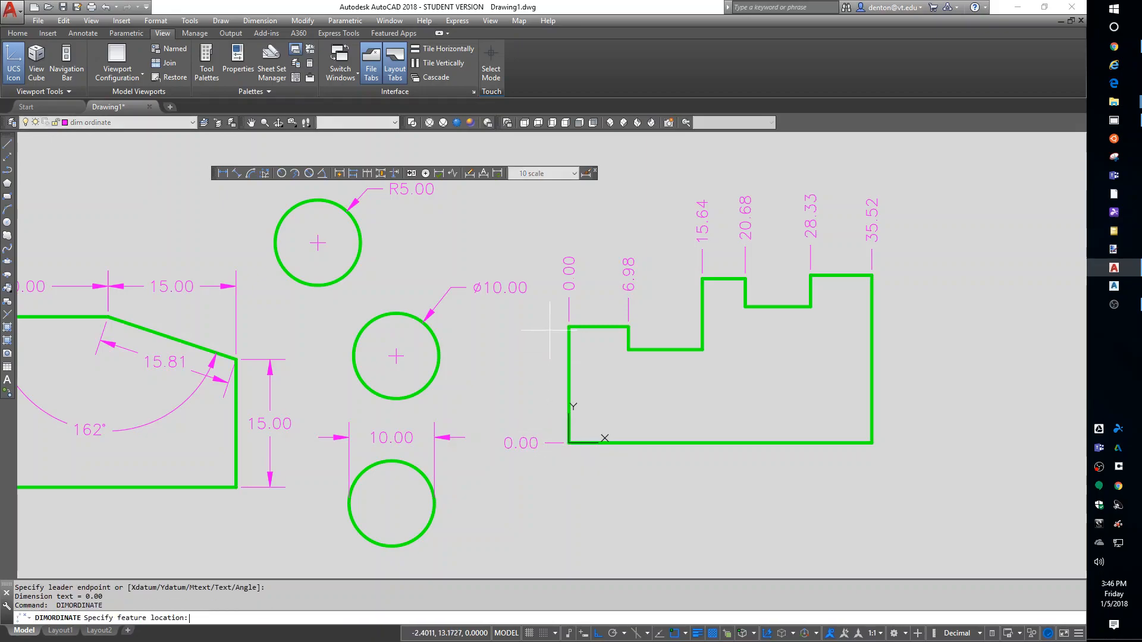
left_click(569, 327)
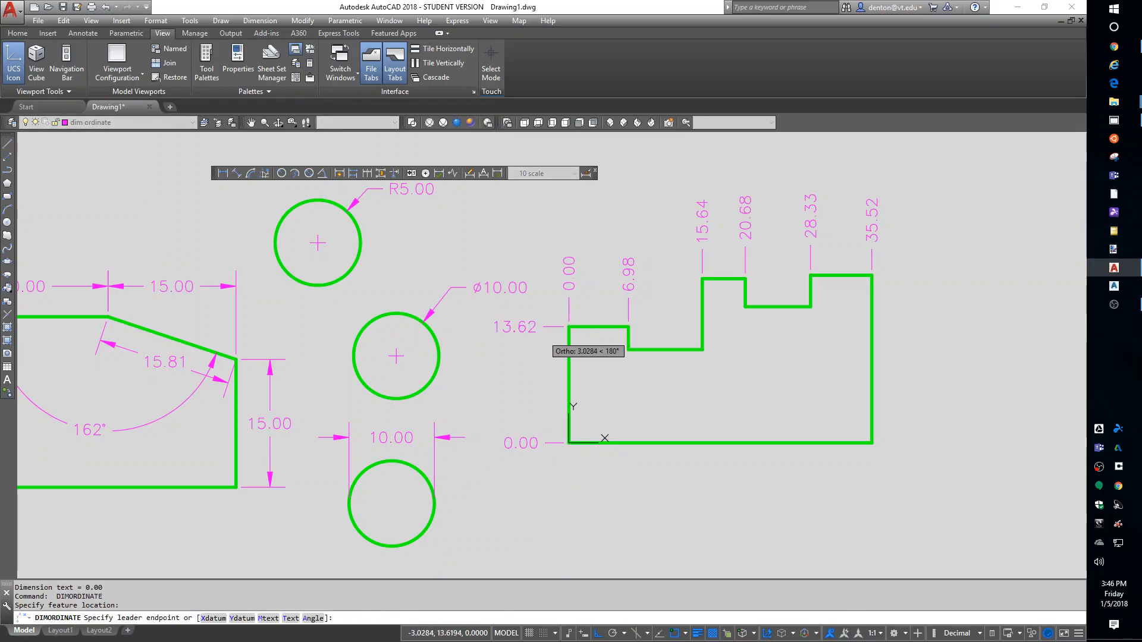
left_click(543, 326)
Place a Y ordinate dimension at the left corner of the first notch's floor, with its leader extending left past the shape.
key("Return")
left_click(628, 349)
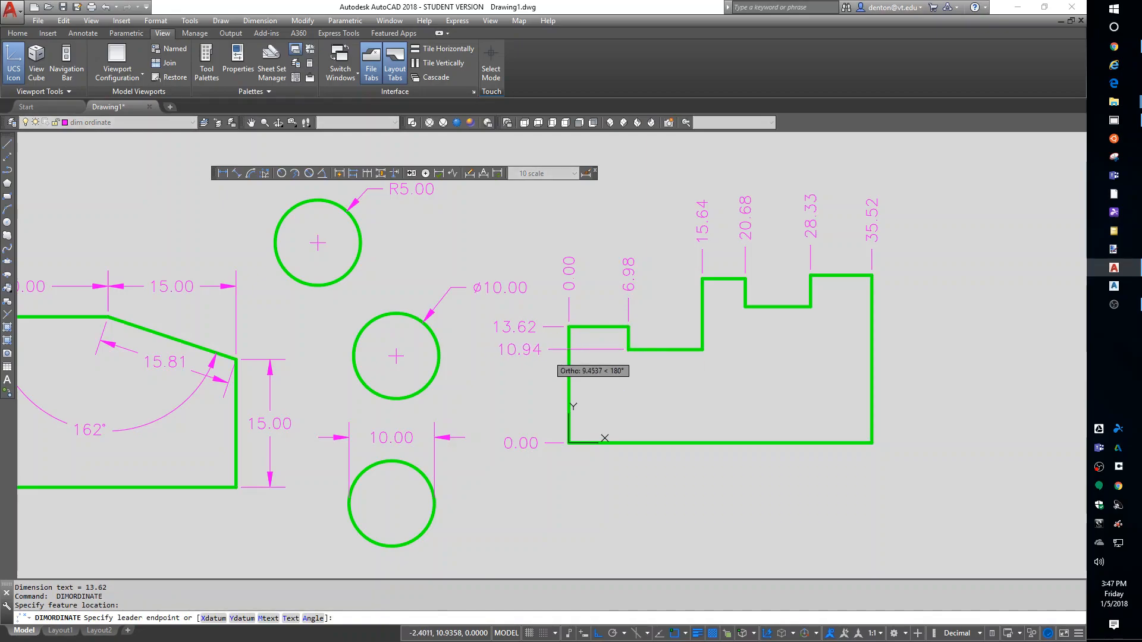
left_click(543, 349)
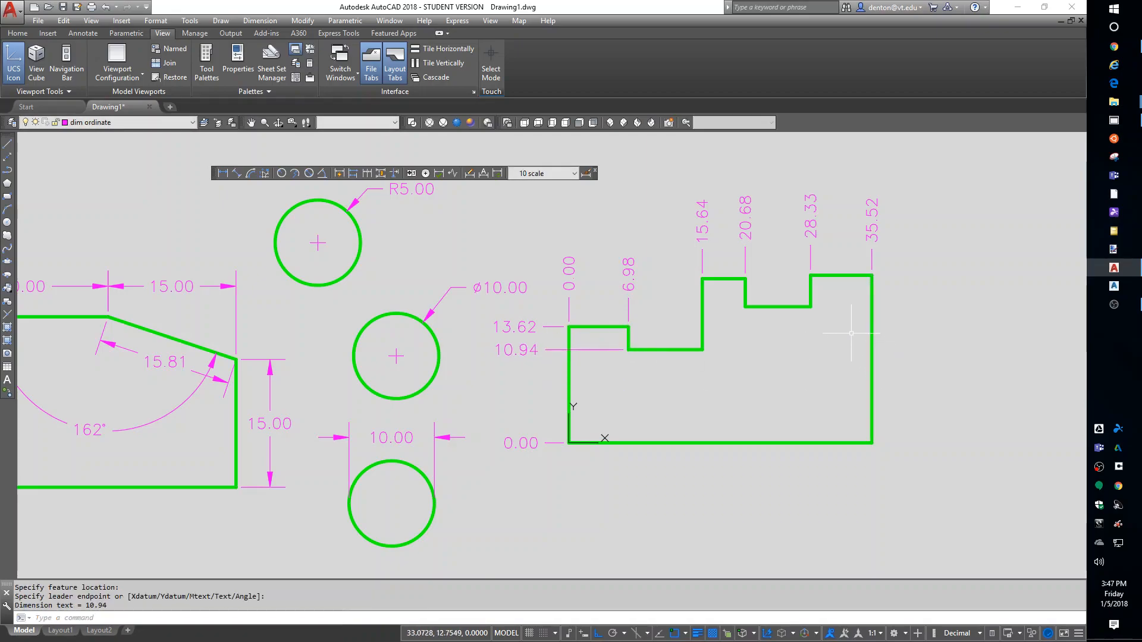
Add Y ordinate dimensions at the right corner of the second notch's floor and the shape's upper-right corner, with leaders pointing right.
key("Return")
left_click(810, 306)
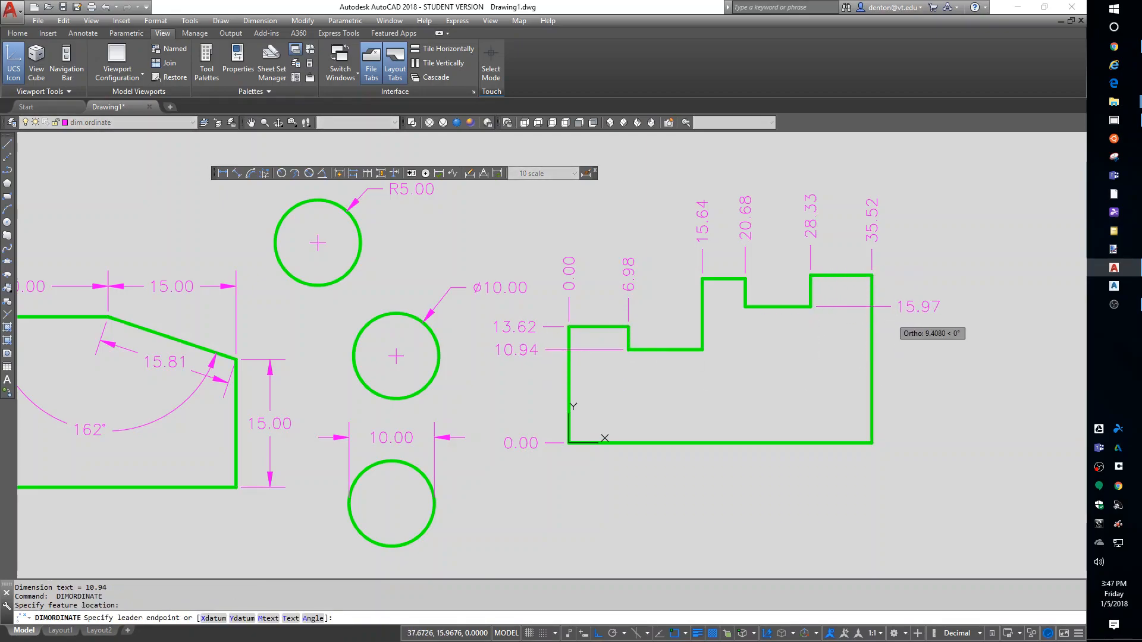
left_click(893, 306)
key("Return")
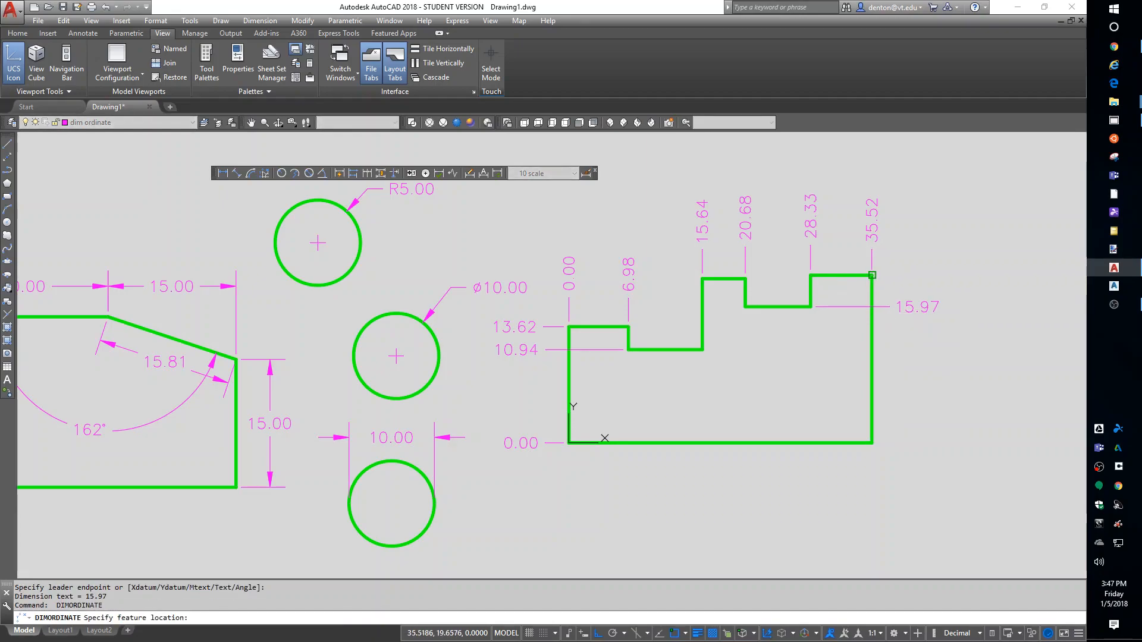
left_click(873, 275)
left_click(890, 275)
Turn Ortho off and dimension the middle raised section's top-right corner with a Y ordinate whose jogged leader ends right of the existing texts.
key("Return")
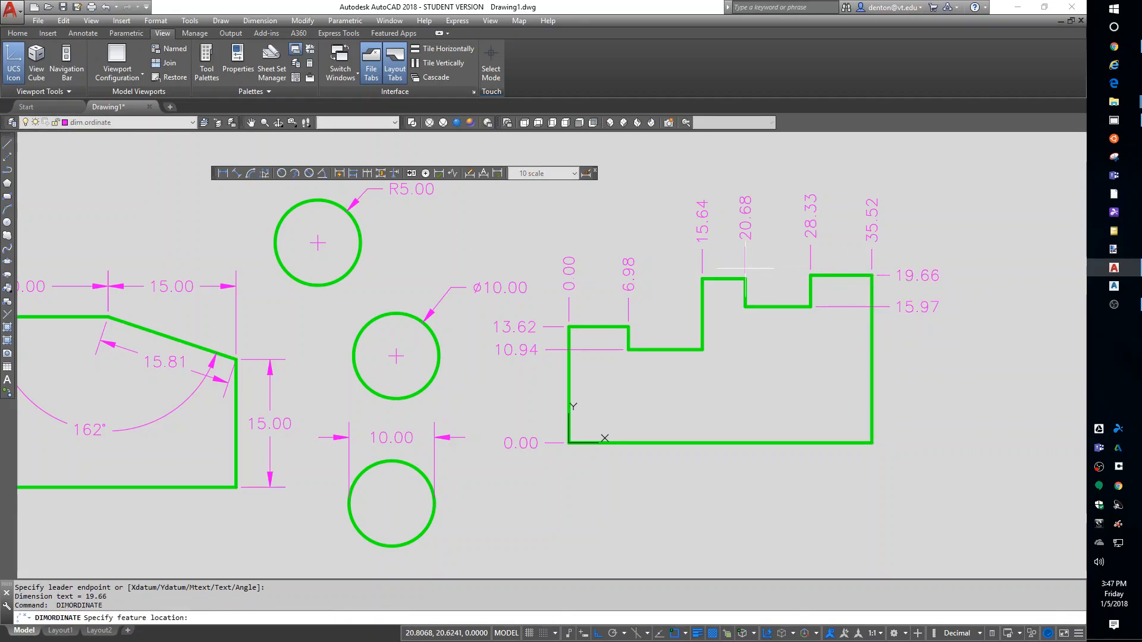
left_click(746, 278)
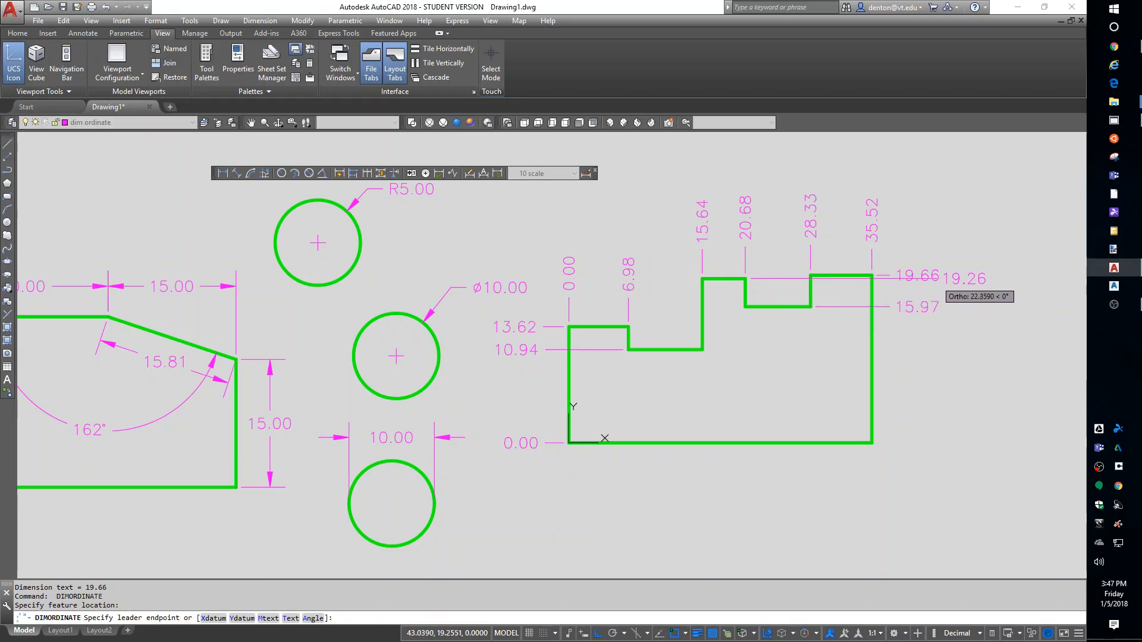
key("F8")
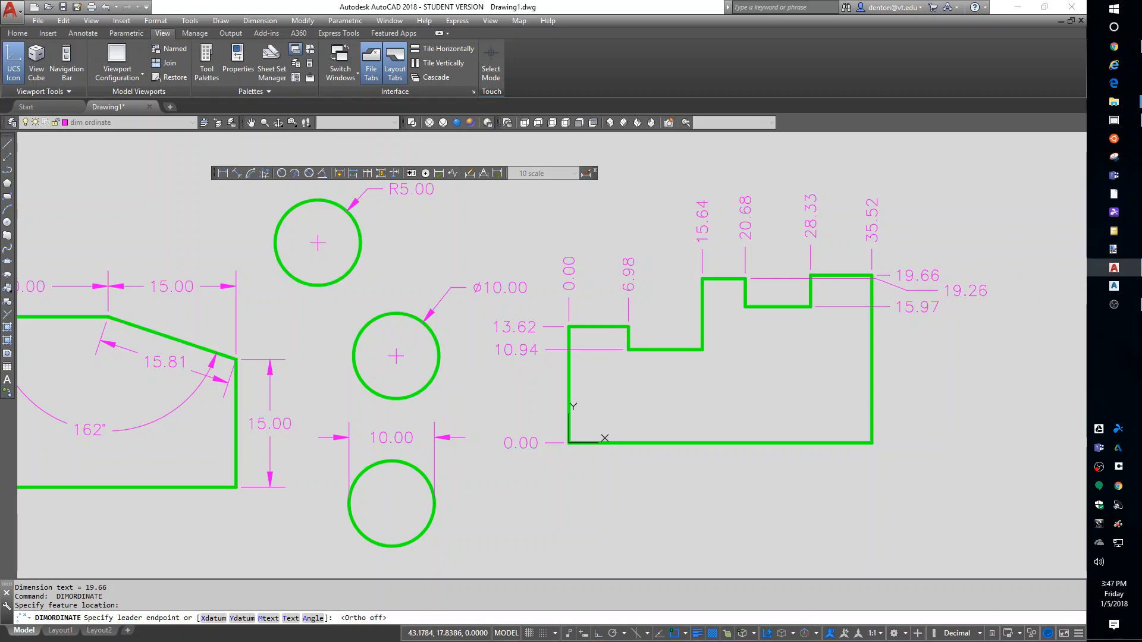
left_click(942, 291)
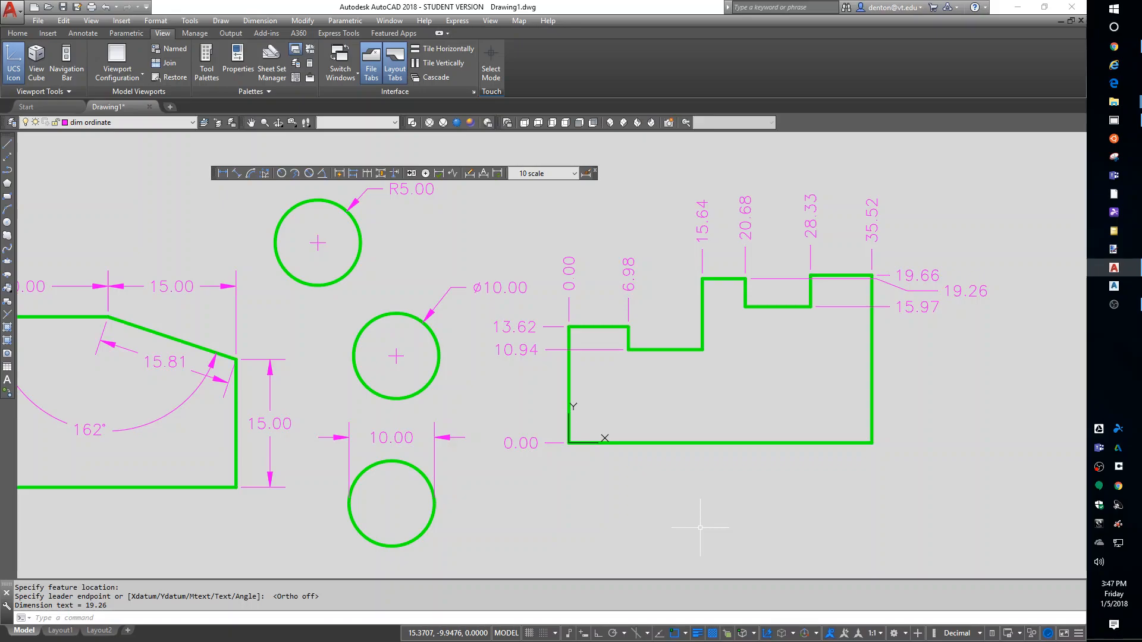
Reset the UCS to World.
type("UCS")
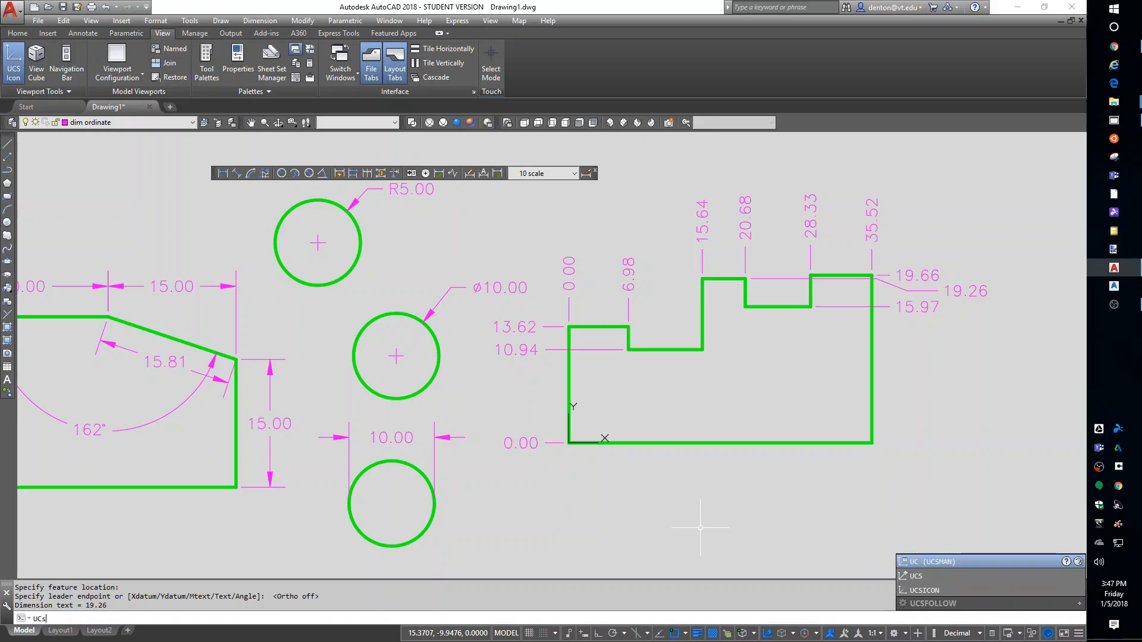
key("Return")
key("Return")
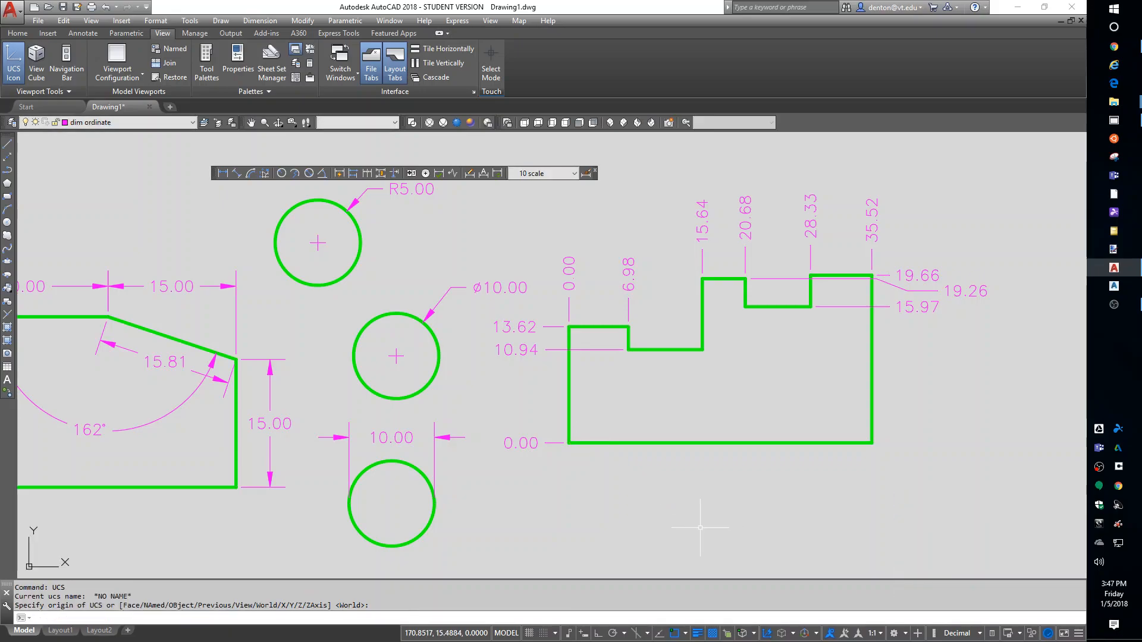